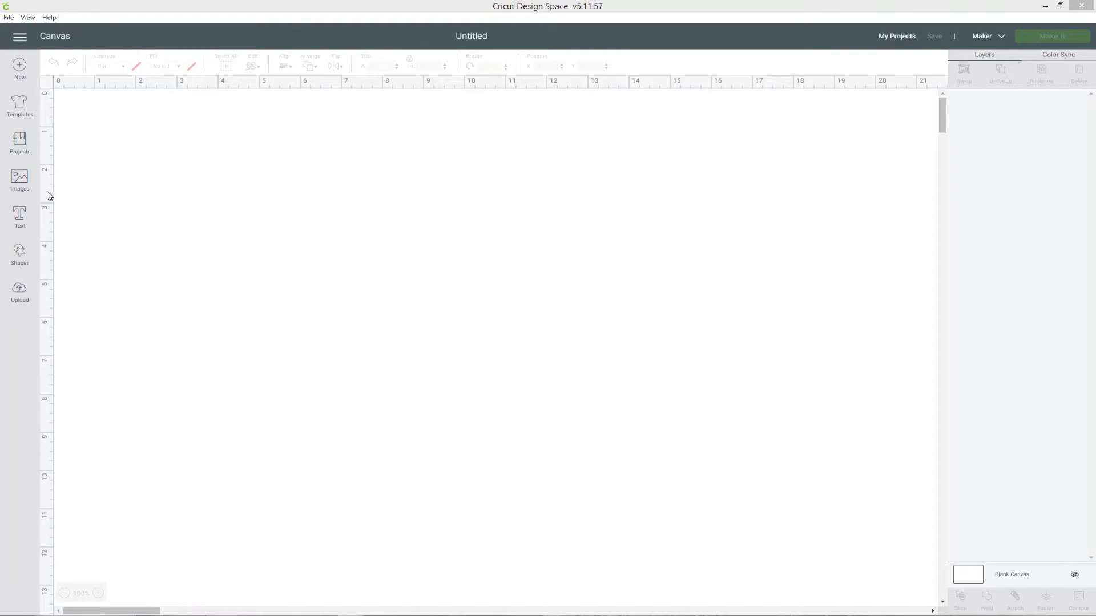
Step: Search the image library for "heart" and insert the thin black outline heart with the pointed tip
{"action": "left_click", "coordinate": [19, 179]}
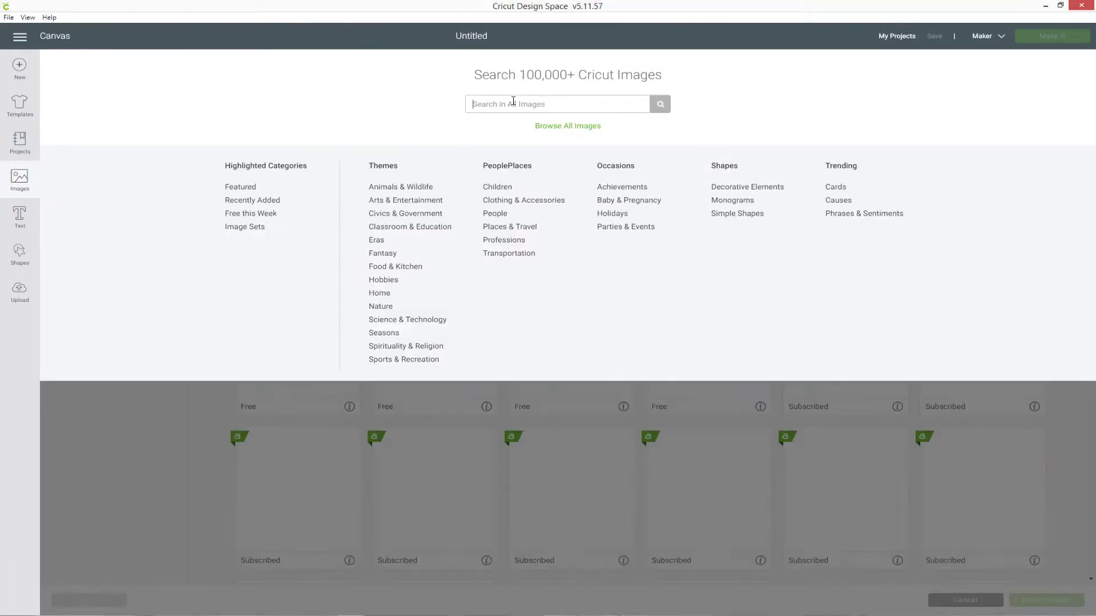
{"action": "type", "text": "heart"}
{"action": "key", "text": "Return"}
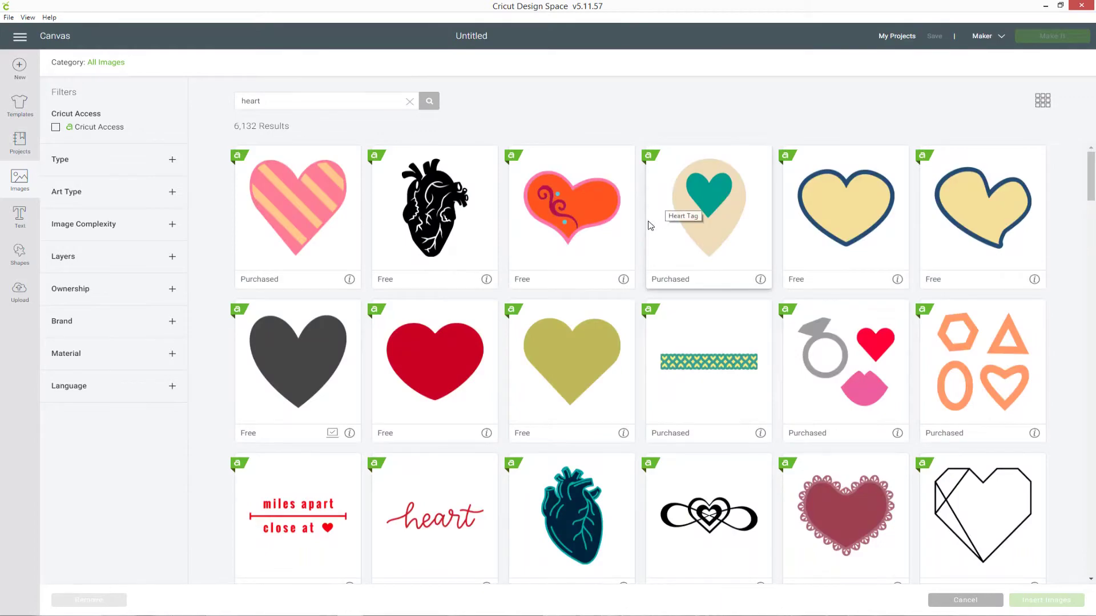
{"action": "scroll", "coordinate": [737, 245], "scroll_direction": "down", "scroll_amount": 12}
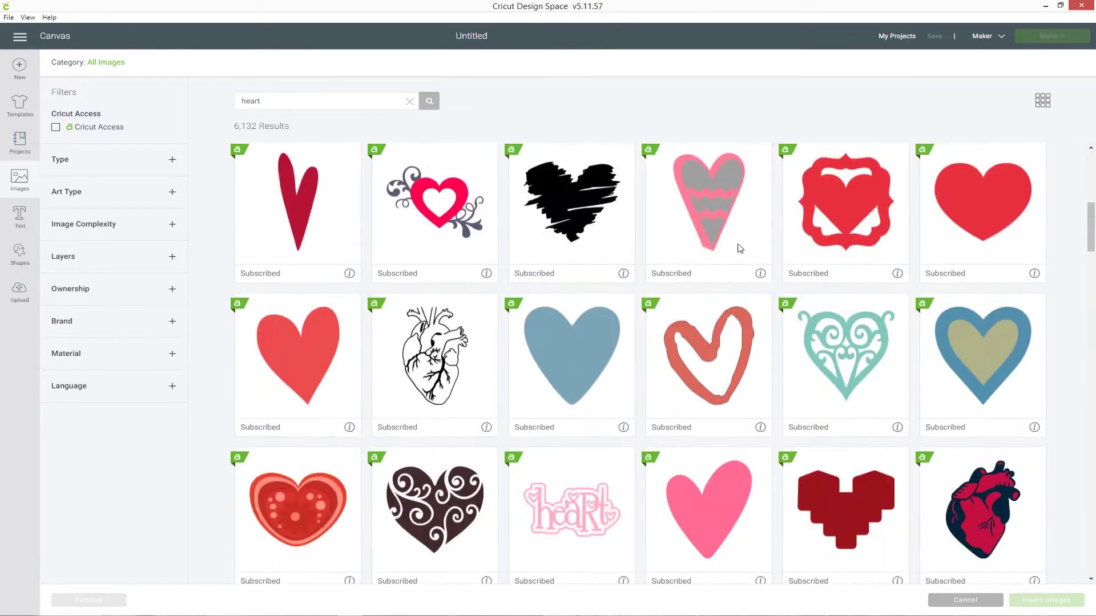
{"action": "scroll", "coordinate": [737, 244], "scroll_direction": "down", "scroll_amount": 10}
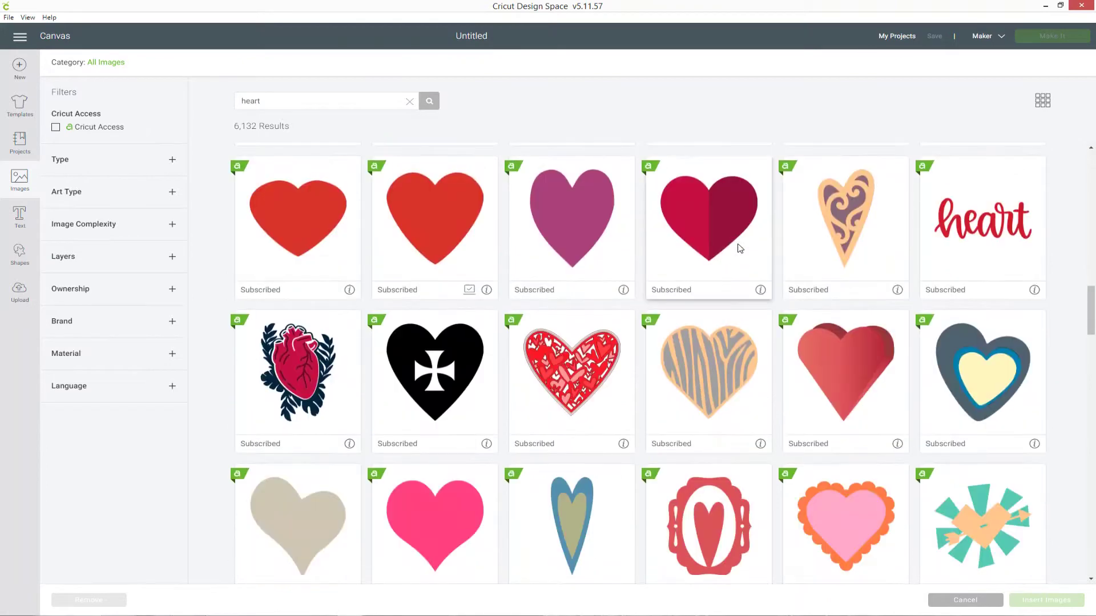
{"action": "scroll", "coordinate": [739, 249], "scroll_direction": "down", "scroll_amount": 5}
{"action": "left_click", "coordinate": [1008, 289]}
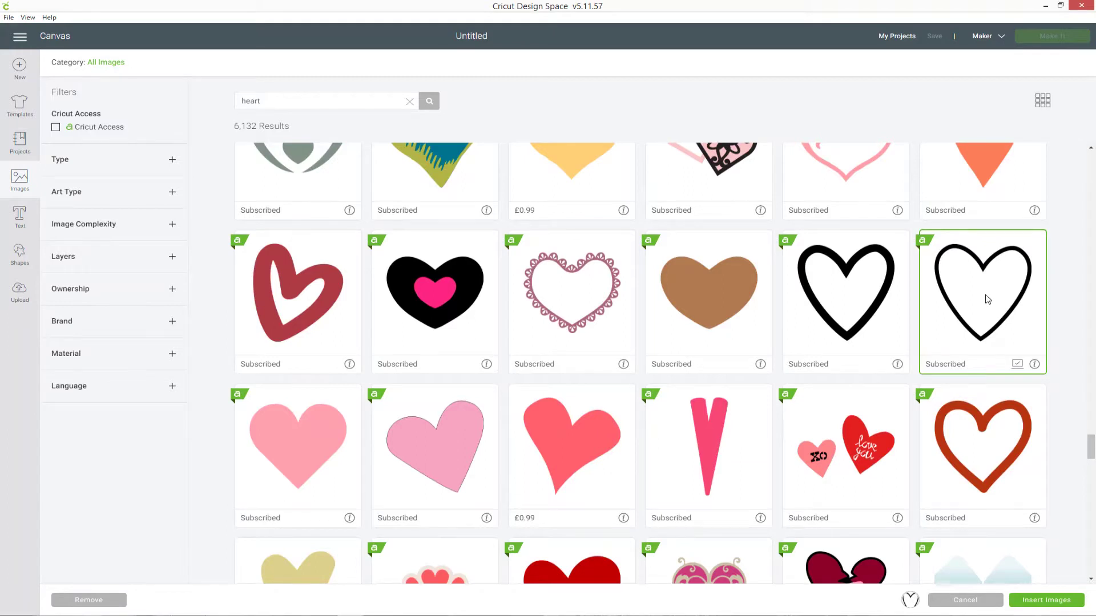
{"action": "left_click", "coordinate": [1035, 602]}
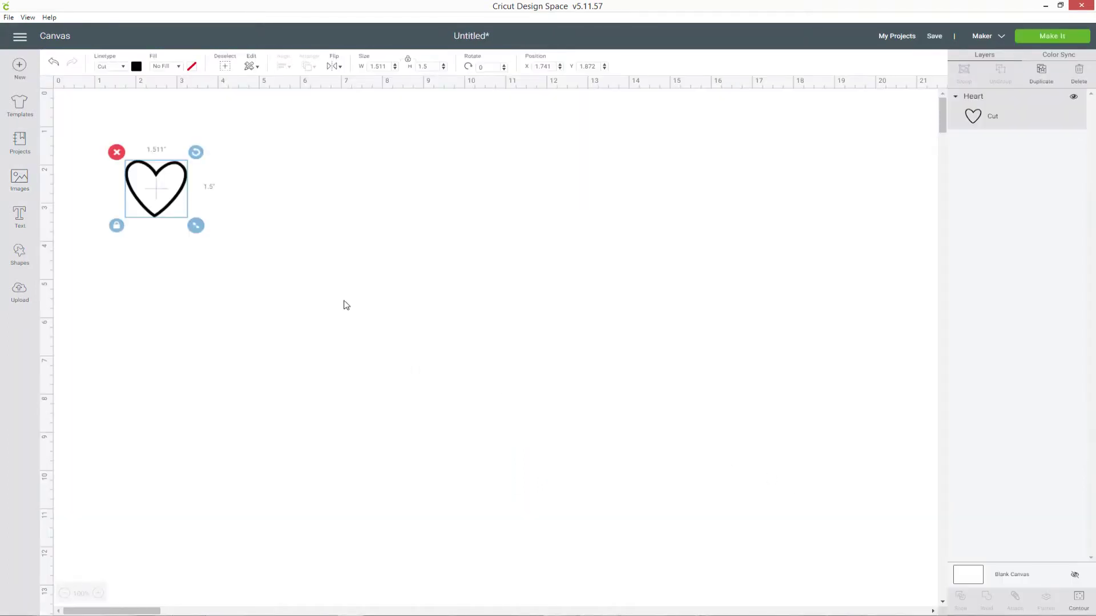
Step: Enlarge the heart outline to about 9.1 by 9.0 inches and move it slightly up and to the right
{"action": "left_click_drag", "start_coordinate": [195, 226], "coordinate": [509, 433]}
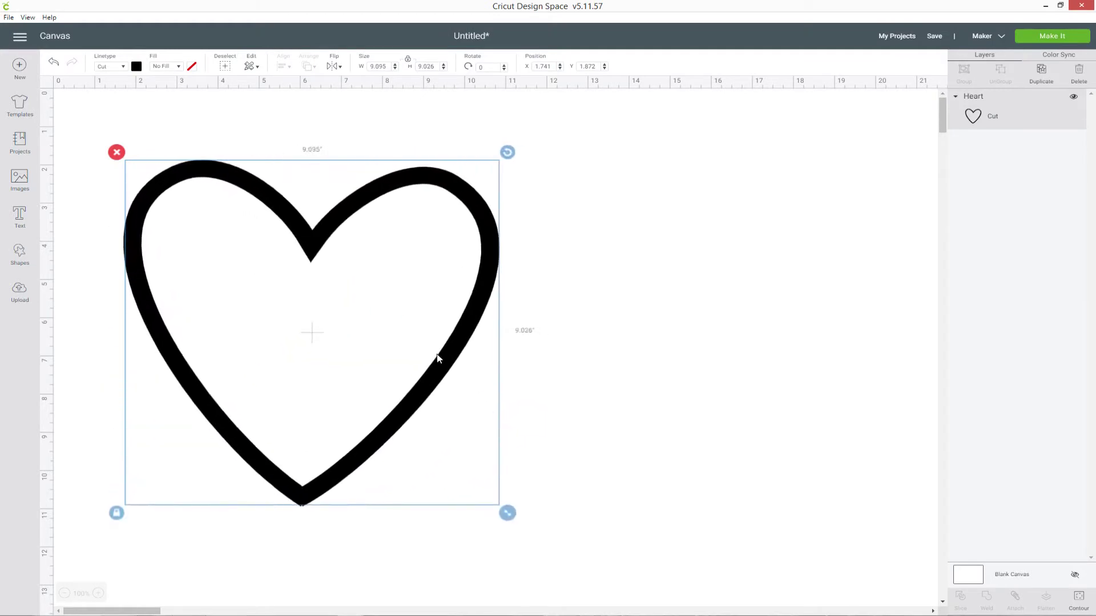
{"action": "left_click_drag", "start_coordinate": [436, 357], "coordinate": [465, 318]}
{"action": "left_click", "coordinate": [625, 318]}
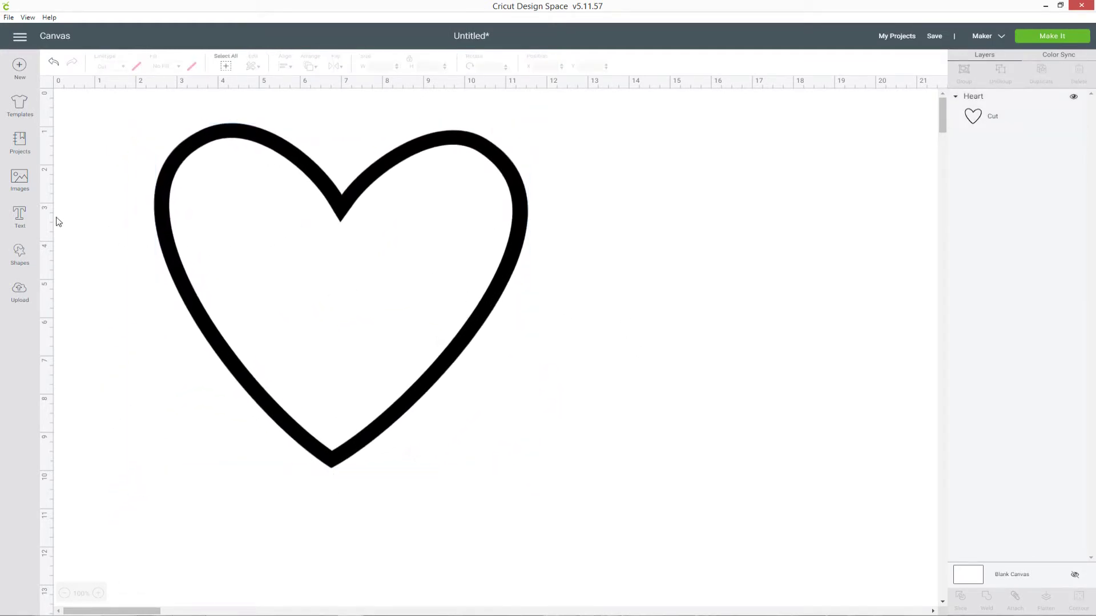
Step: Add the first name as text and search the system fonts for "fairy" to set it in Fairytails
{"action": "left_click", "coordinate": [20, 217]}
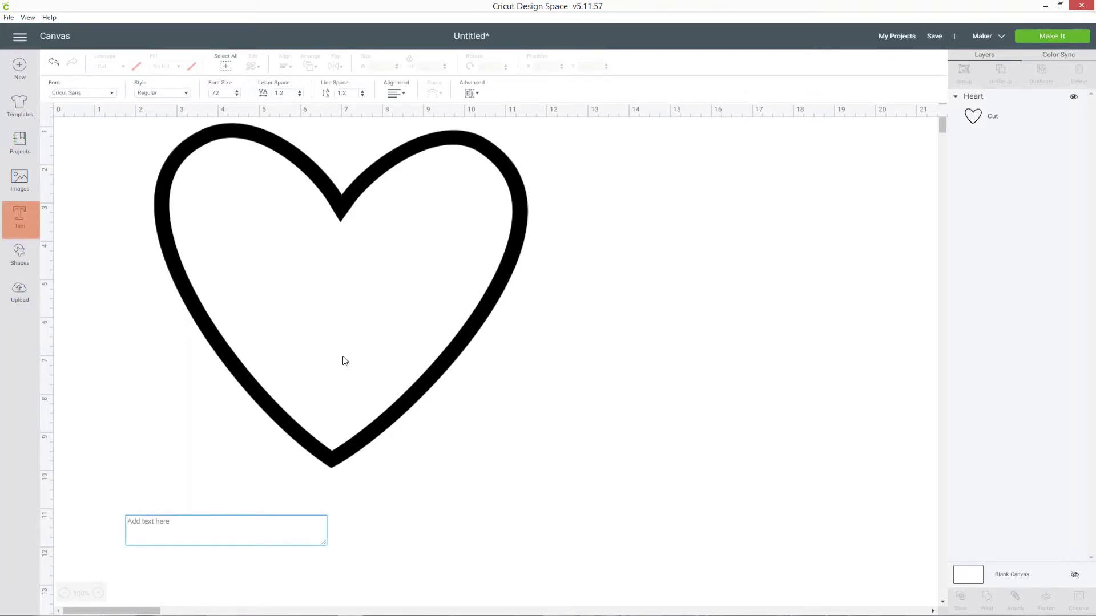
{"action": "type", "text": "Sarah"}
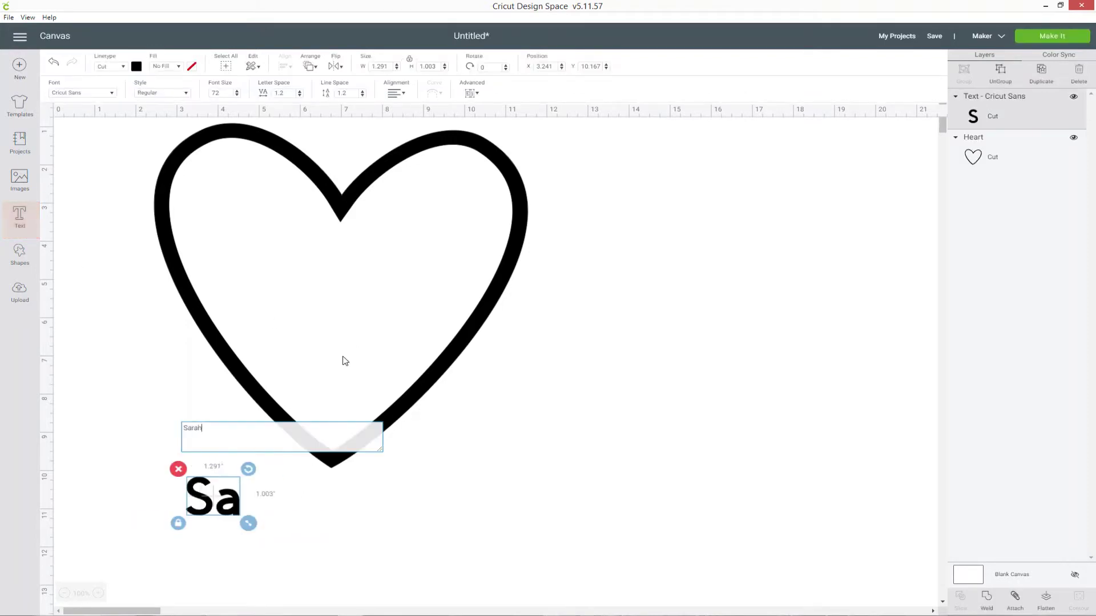
{"action": "left_click_drag", "start_coordinate": [208, 427], "coordinate": [180, 432]}
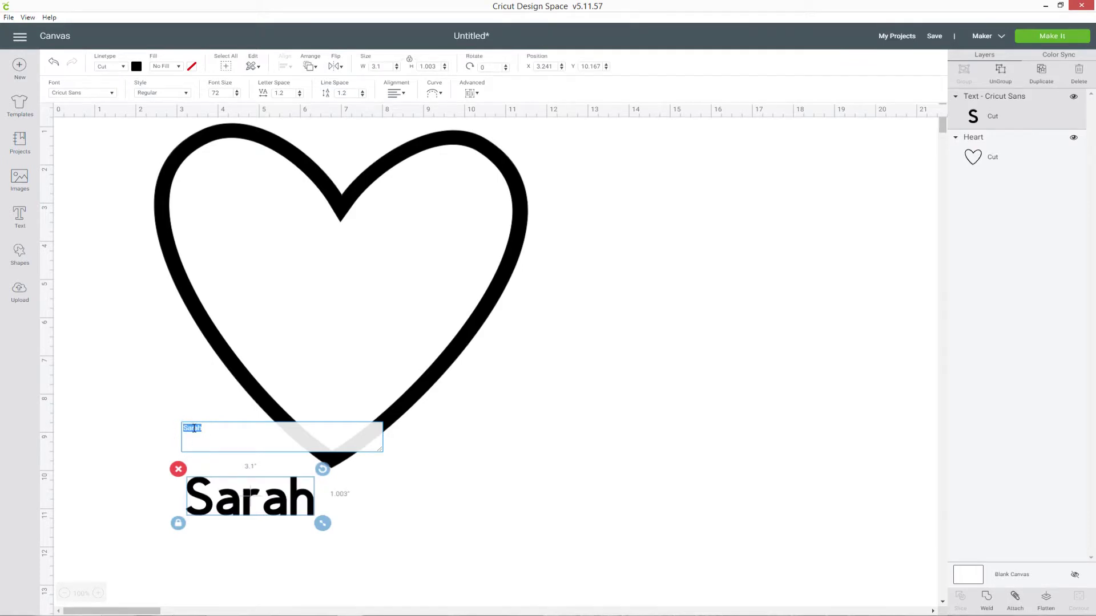
{"action": "left_click", "coordinate": [114, 95]}
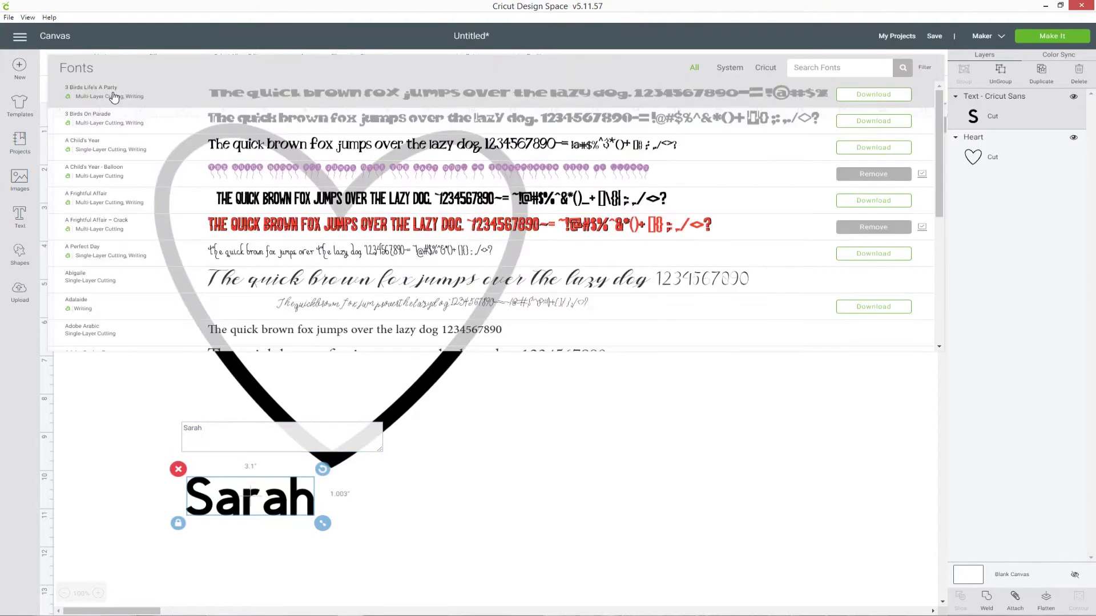
{"action": "scroll", "coordinate": [366, 173], "scroll_direction": "down", "scroll_amount": 3}
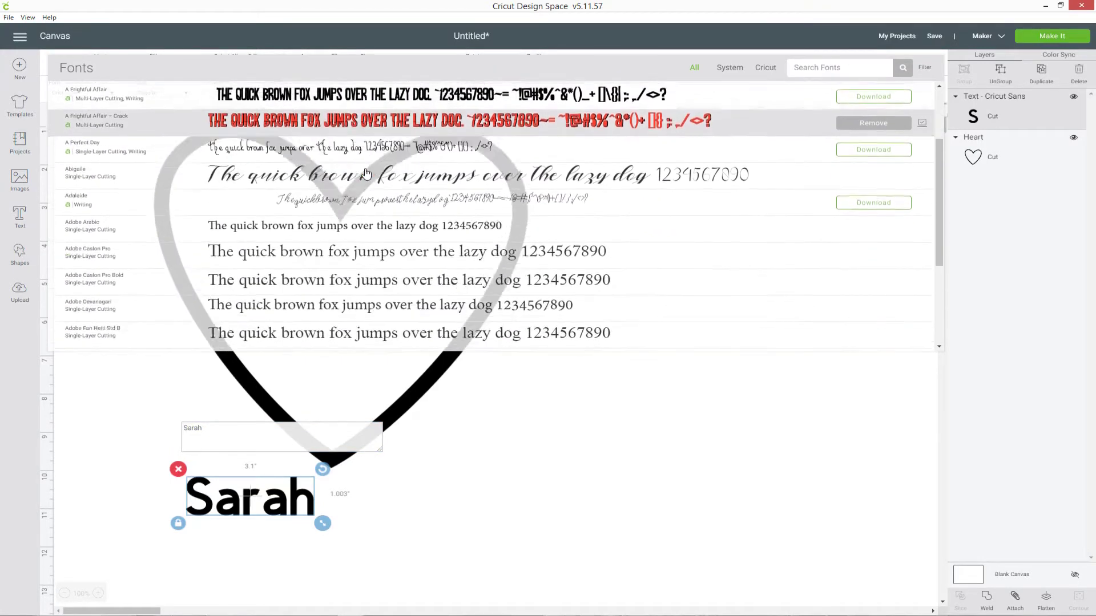
{"action": "scroll", "coordinate": [366, 173], "scroll_direction": "down", "scroll_amount": 2}
{"action": "scroll", "coordinate": [366, 173], "scroll_direction": "up", "scroll_amount": 5}
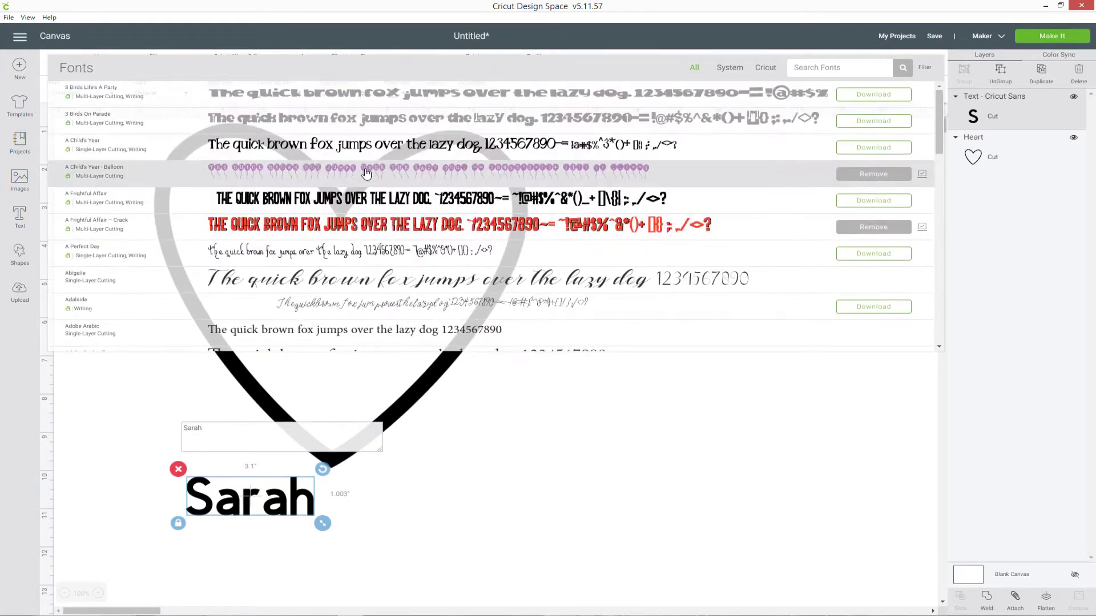
{"action": "left_click", "coordinate": [734, 71]}
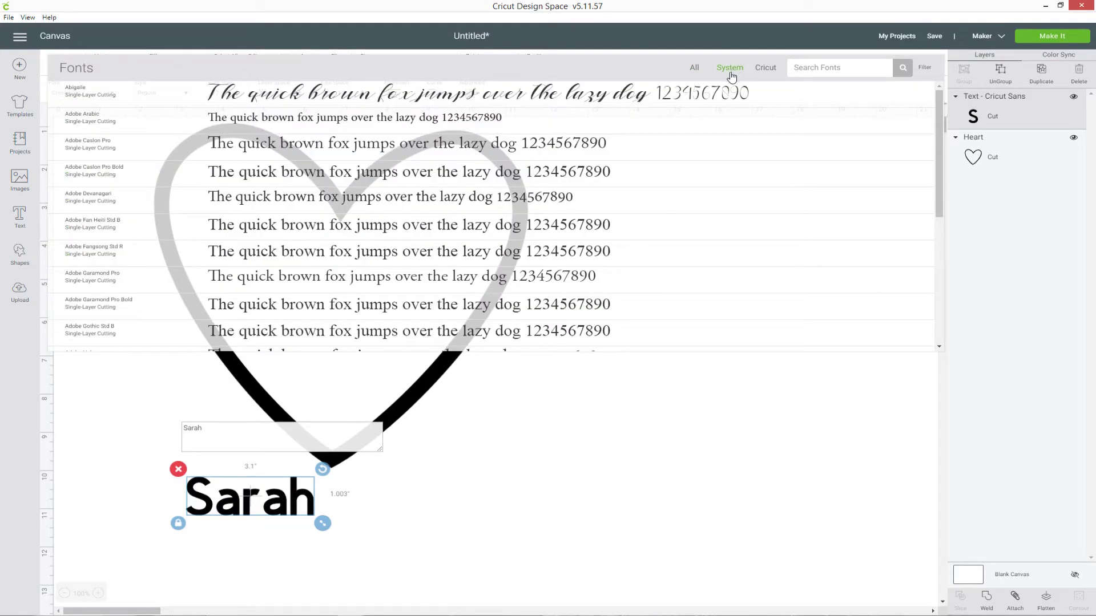
{"action": "left_click", "coordinate": [811, 64]}
{"action": "type", "text": "fairy"}
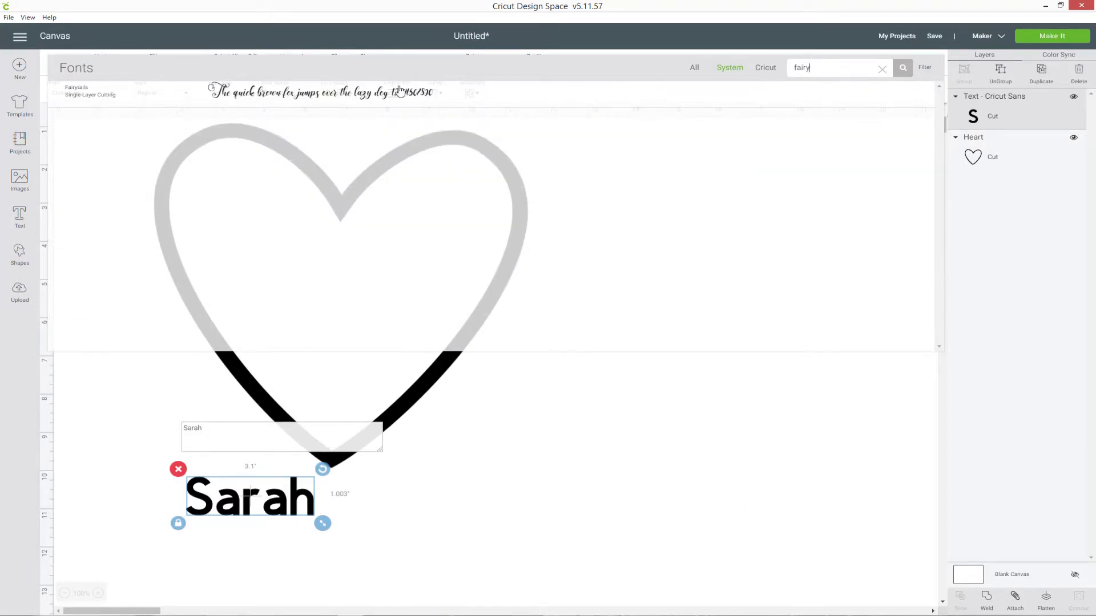
{"action": "left_click", "coordinate": [352, 94]}
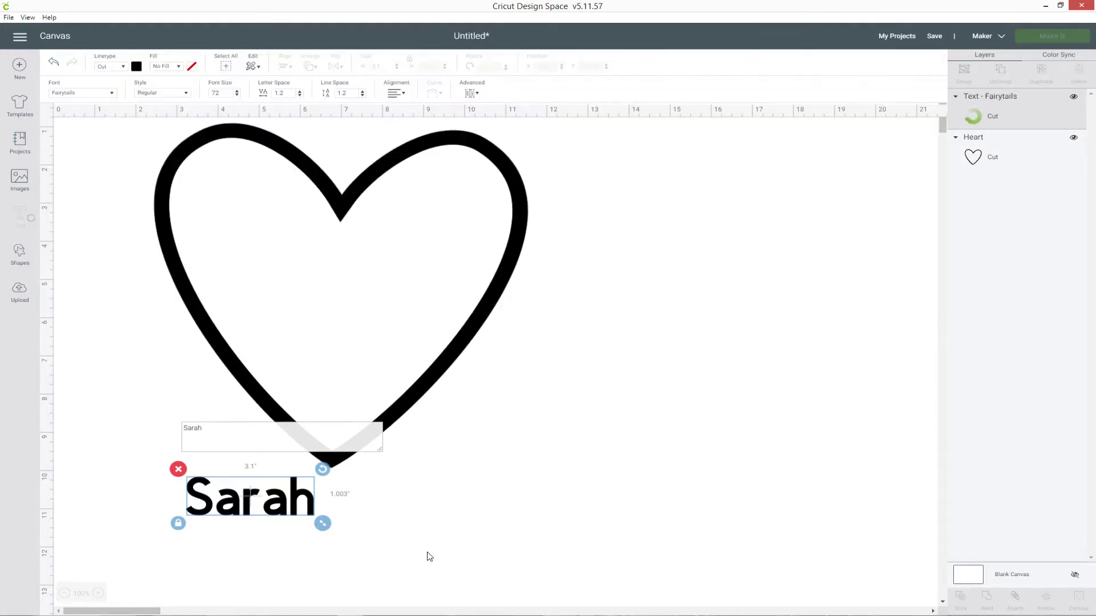
Step: Enlarge the name text to about 9.4 by 3.5 inches and place it clear of the heart's lower tip
{"action": "left_click_drag", "start_coordinate": [286, 517], "coordinate": [394, 552]}
{"action": "left_click", "coordinate": [611, 464]}
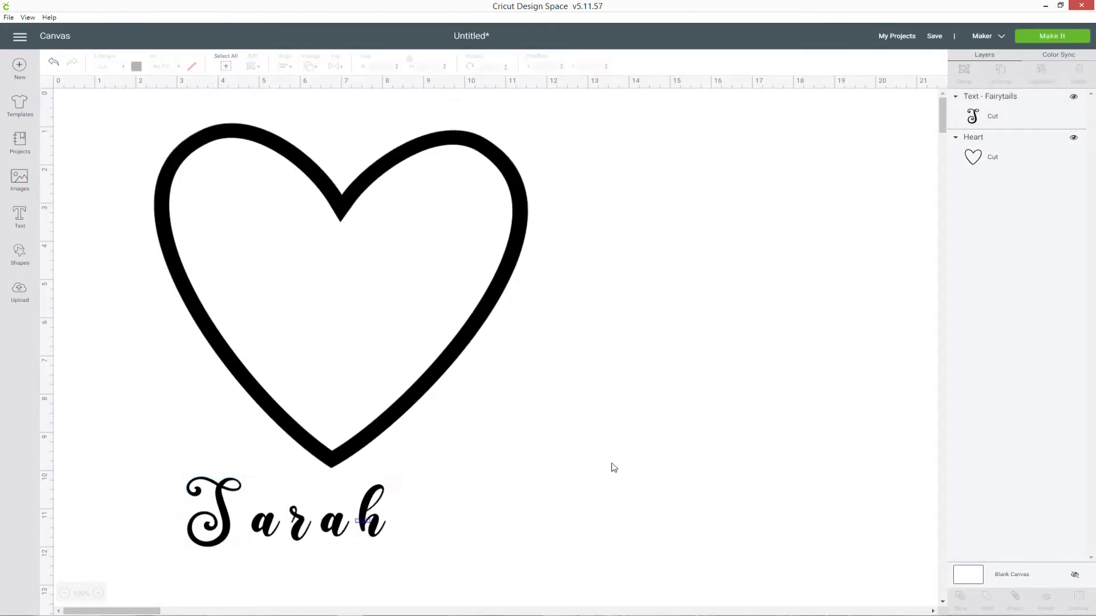
{"action": "left_click_drag", "start_coordinate": [705, 422], "coordinate": [297, 525]}
{"action": "left_click", "coordinate": [718, 451]}
{"action": "left_click", "coordinate": [378, 506]}
{"action": "scroll", "coordinate": [407, 494], "scroll_direction": "down", "scroll_amount": 3}
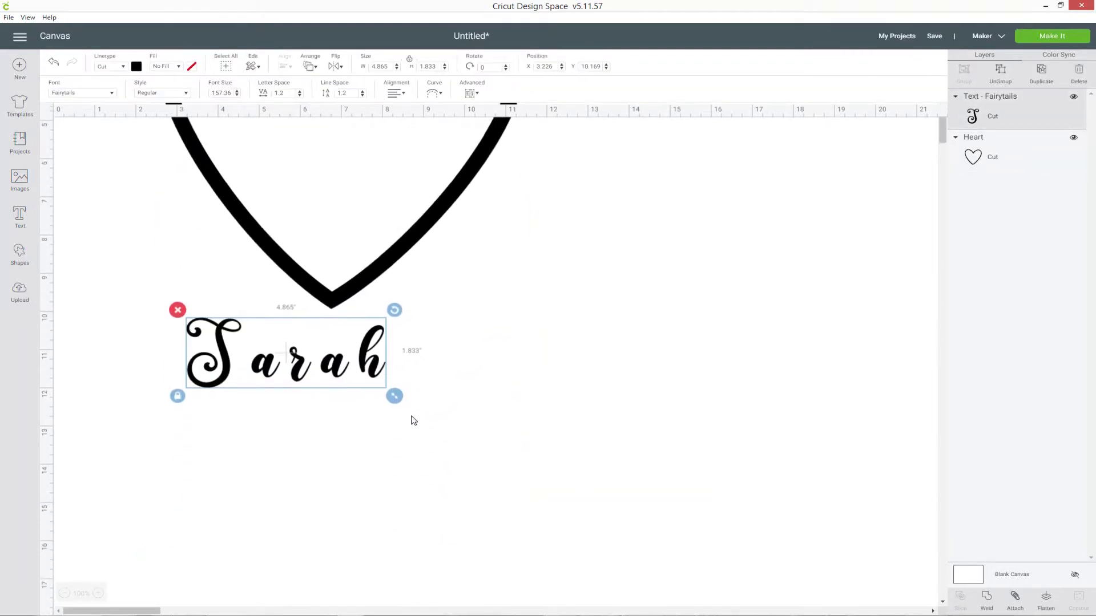
{"action": "left_click_drag", "start_coordinate": [394, 393], "coordinate": [584, 479]}
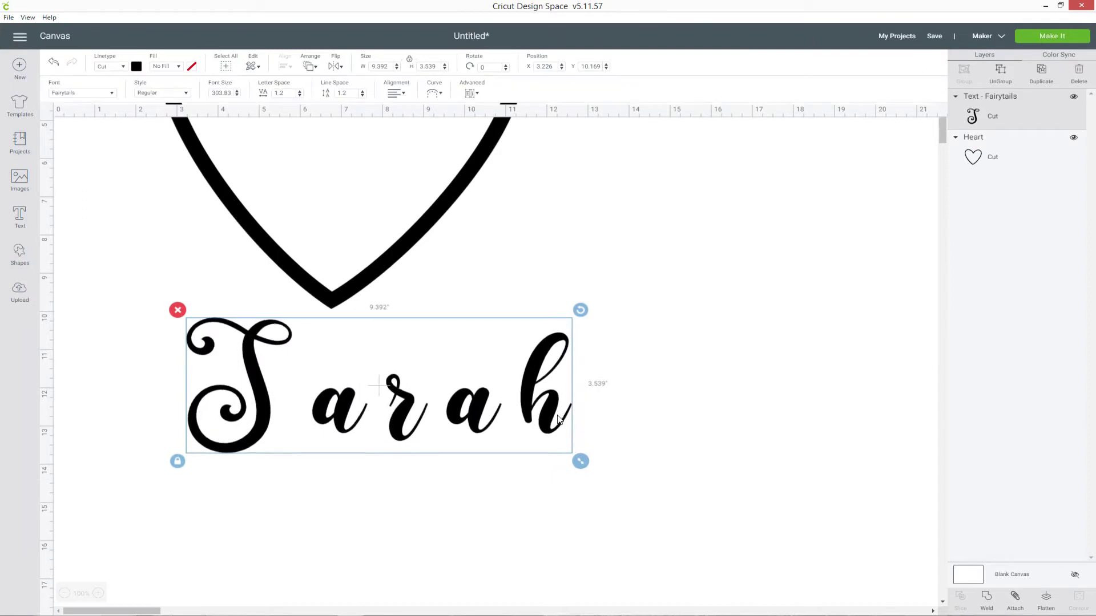
{"action": "left_click_drag", "start_coordinate": [560, 418], "coordinate": [655, 437]}
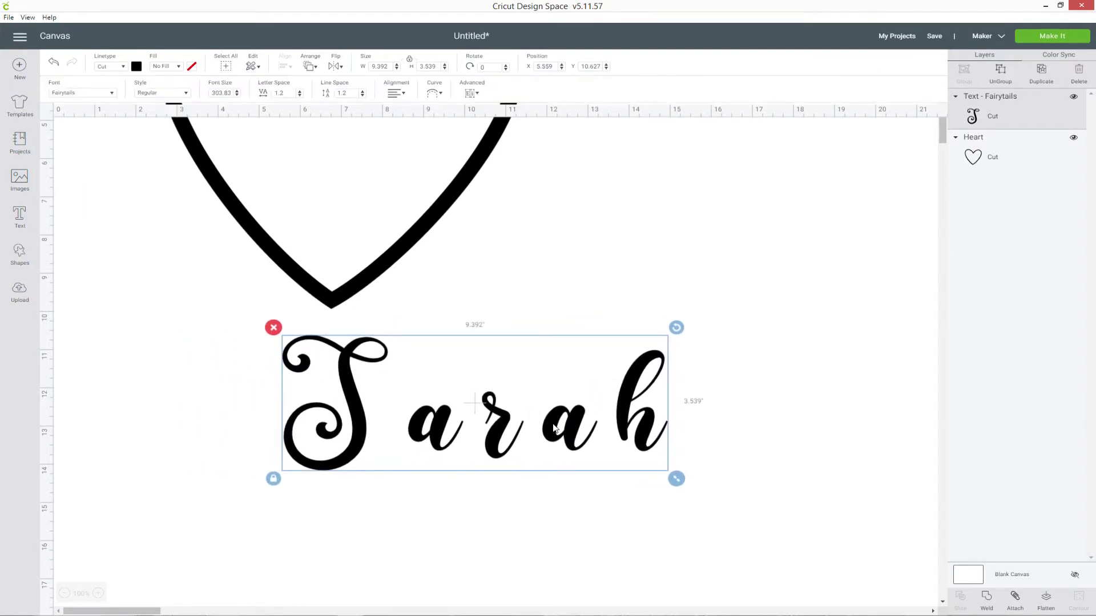
{"action": "left_click_drag", "start_coordinate": [553, 428], "coordinate": [573, 427]}
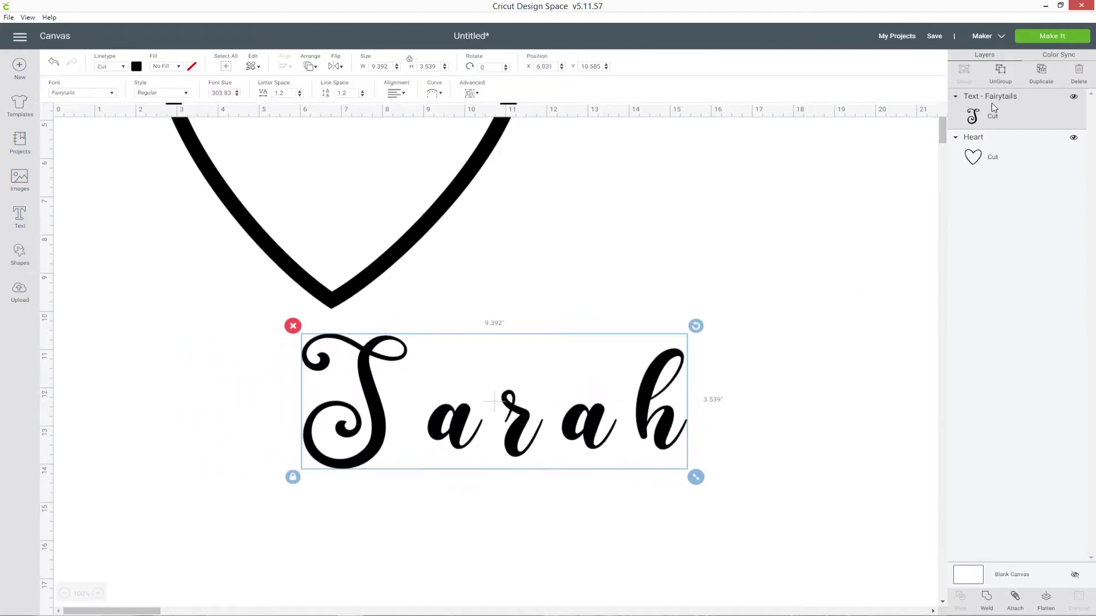
Step: Ungroup the name into single letters and move them closer so each letter touches and overlaps its neighbour
{"action": "left_click", "coordinate": [1001, 76]}
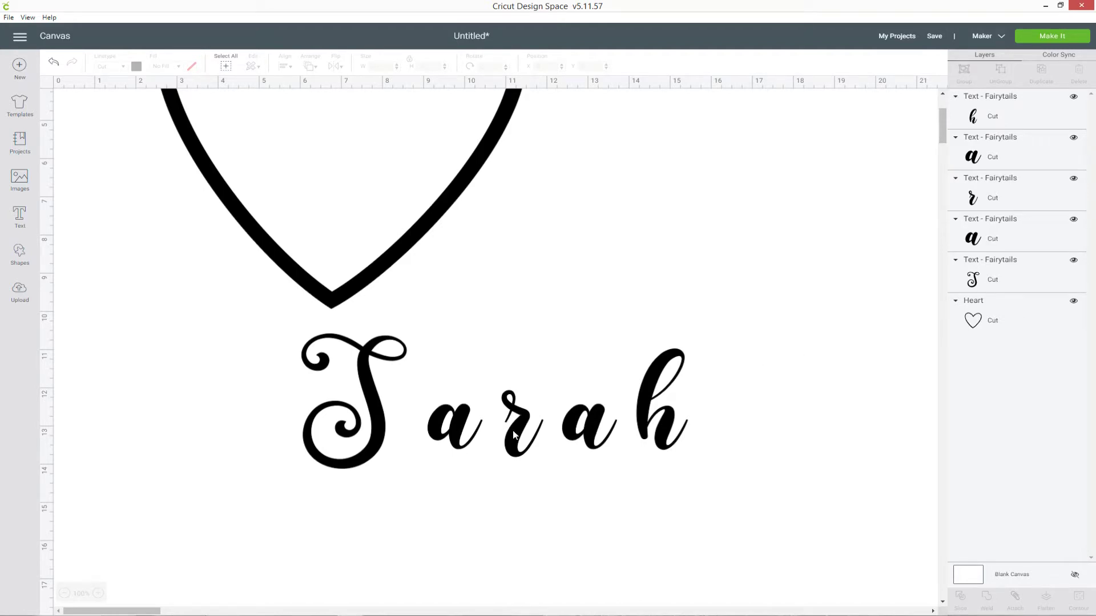
{"action": "left_click_drag", "start_coordinate": [512, 430], "coordinate": [487, 431]}
{"action": "left_click_drag", "start_coordinate": [595, 445], "coordinate": [575, 445]}
{"action": "left_click_drag", "start_coordinate": [666, 435], "coordinate": [598, 441]}
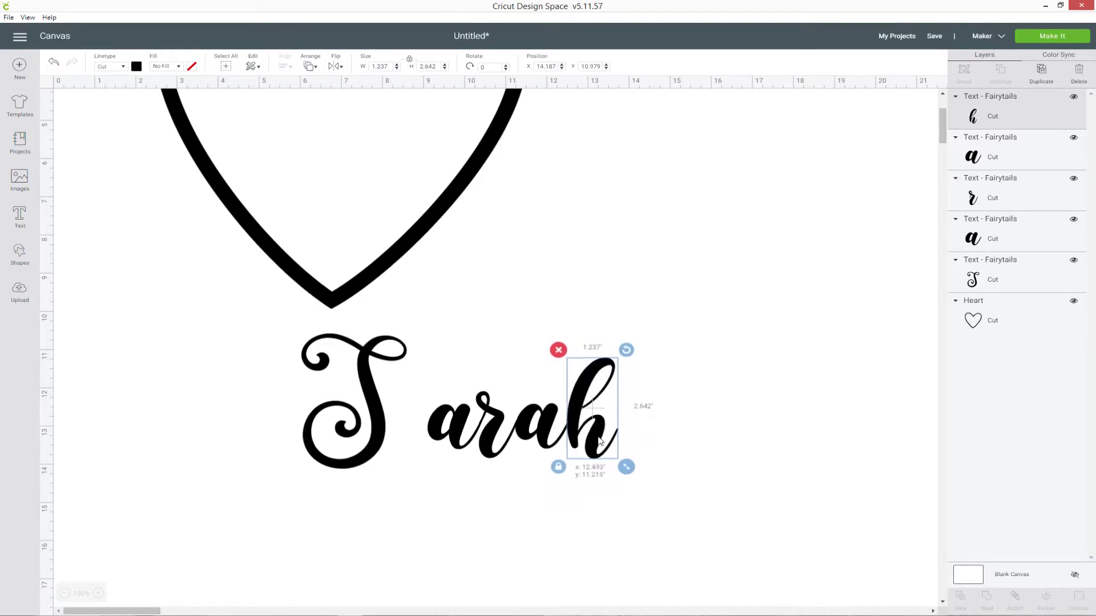
{"action": "left_click", "coordinate": [565, 435]}
{"action": "left_click_drag", "start_coordinate": [380, 457], "coordinate": [411, 455]}
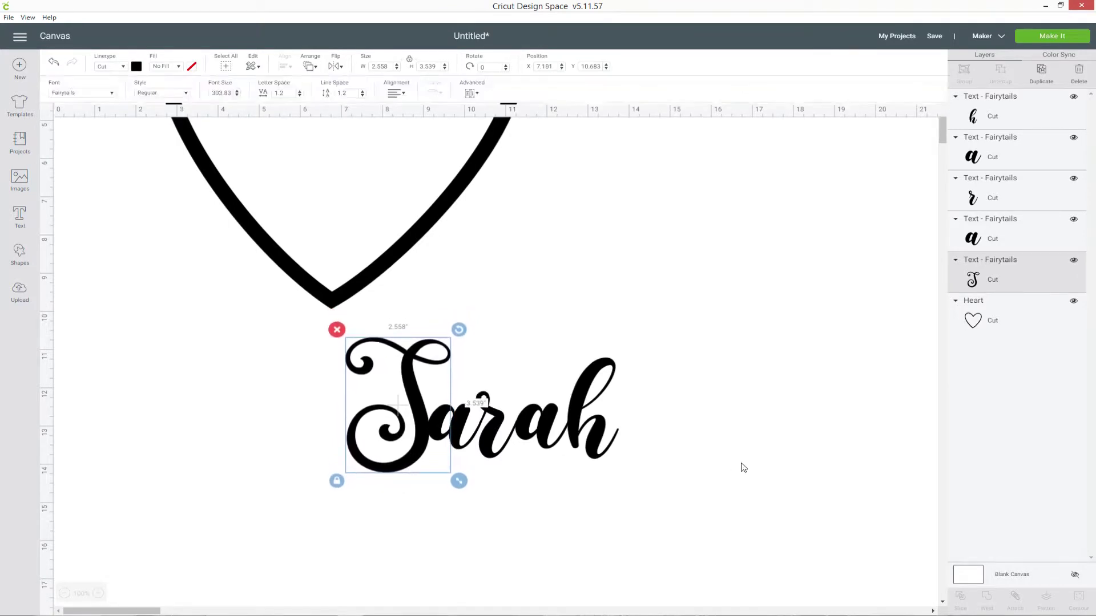
{"action": "left_click", "coordinate": [743, 468]}
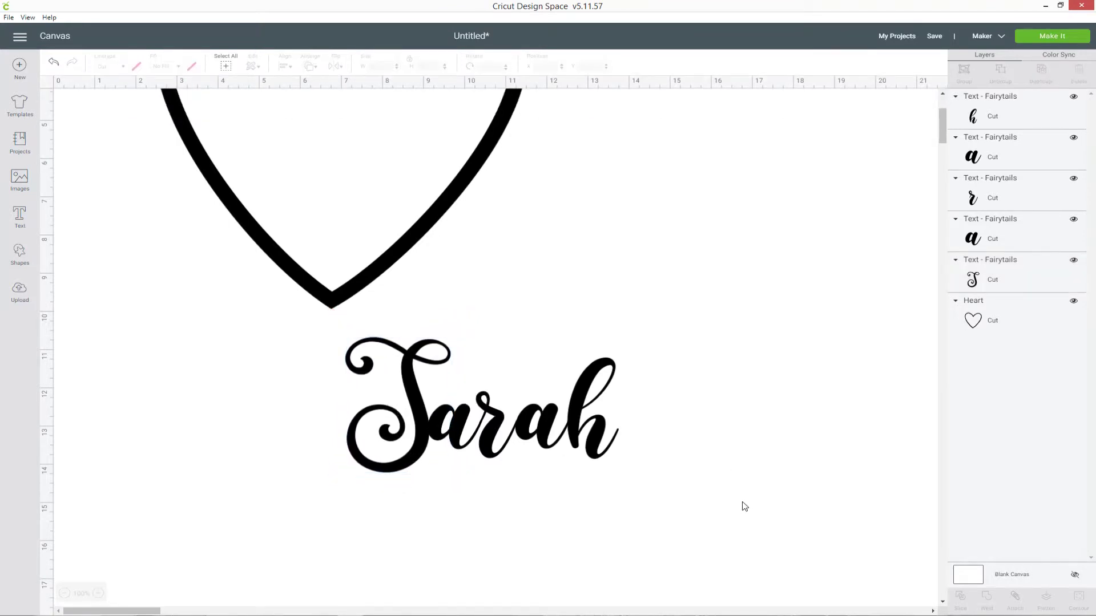
Step: Select all five letter layers of the name and group them
{"action": "left_click_drag", "start_coordinate": [743, 505], "coordinate": [320, 317]}
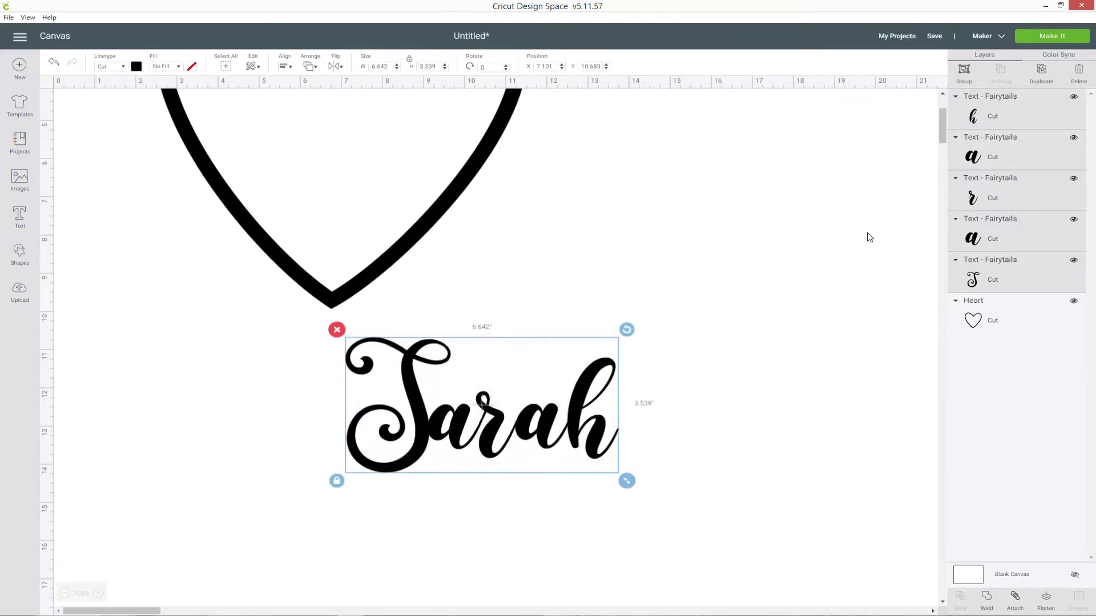
{"action": "left_click", "coordinate": [1029, 107]}
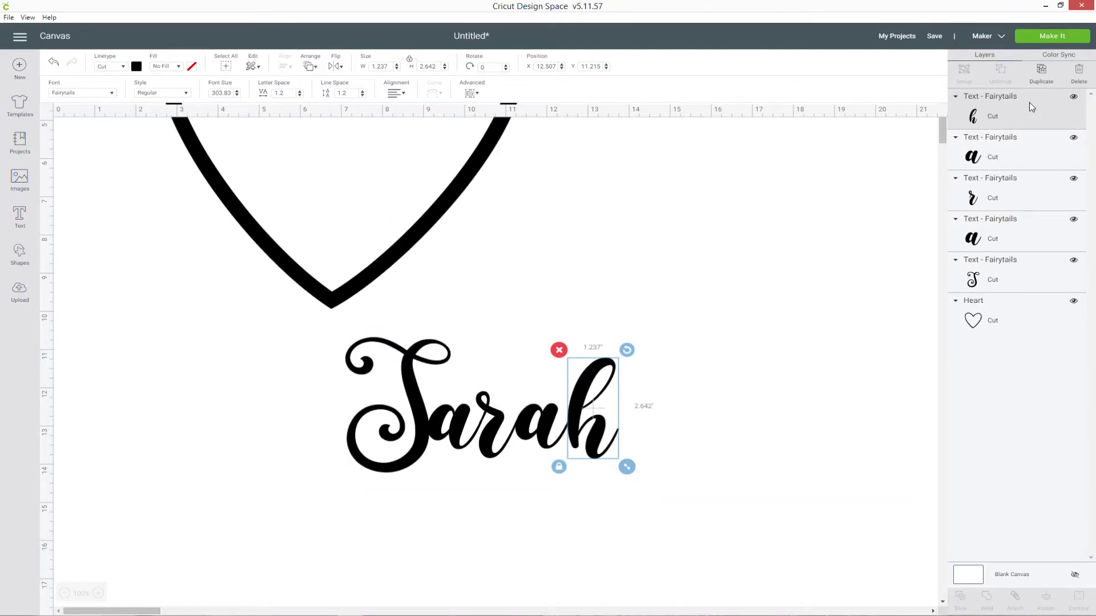
{"action": "left_click", "coordinate": [1014, 158], "text": "shift"}
{"action": "left_click", "coordinate": [1015, 207], "text": "shift"}
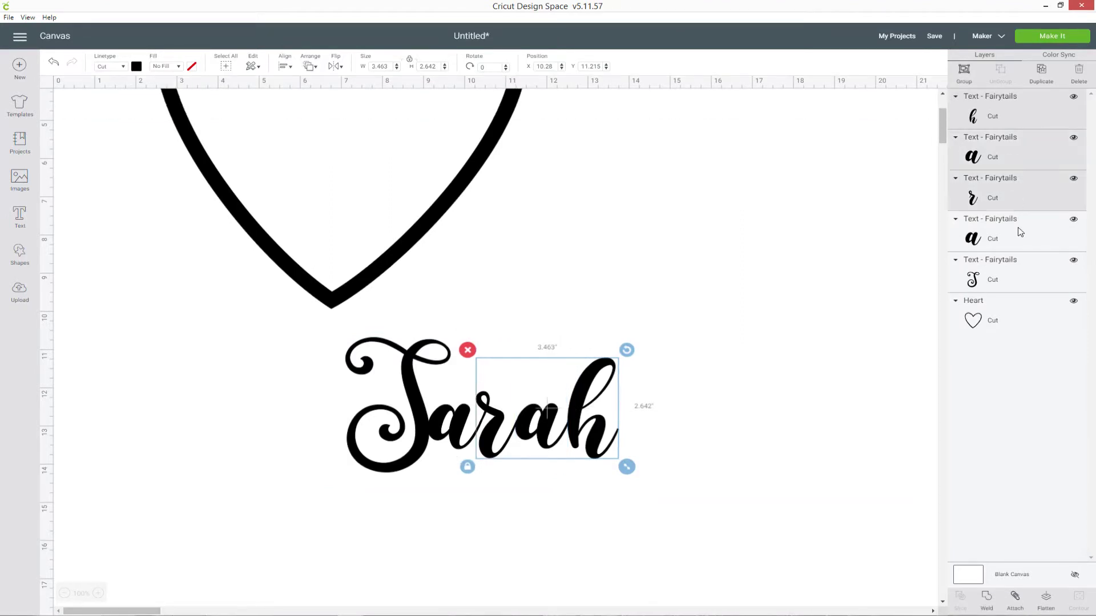
{"action": "left_click", "coordinate": [1020, 231], "text": "shift"}
{"action": "left_click", "coordinate": [1013, 288], "text": "shift"}
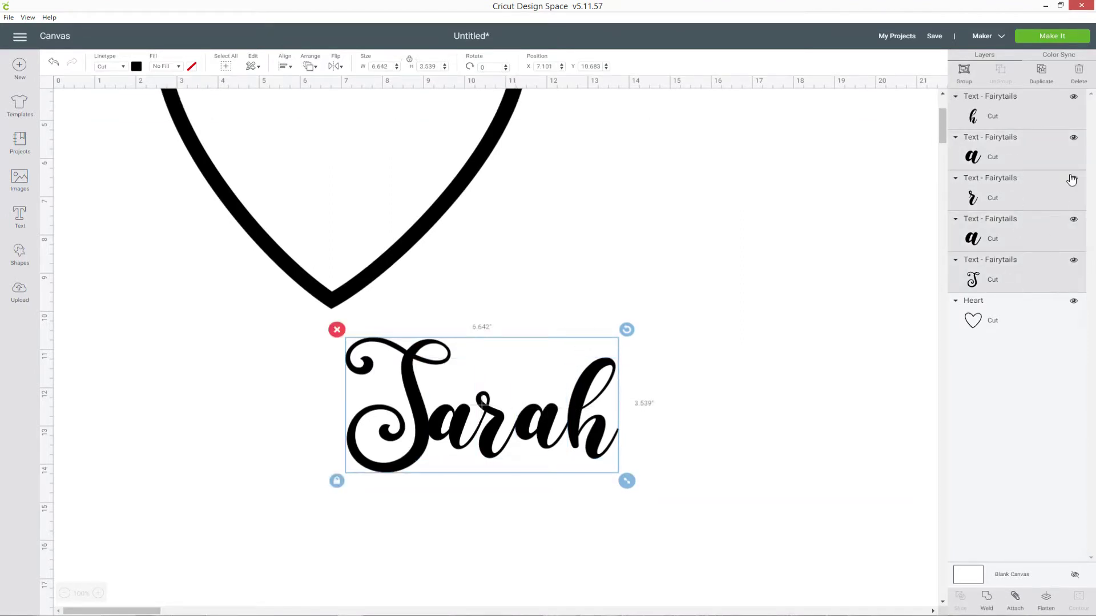
{"action": "left_click", "coordinate": [970, 78]}
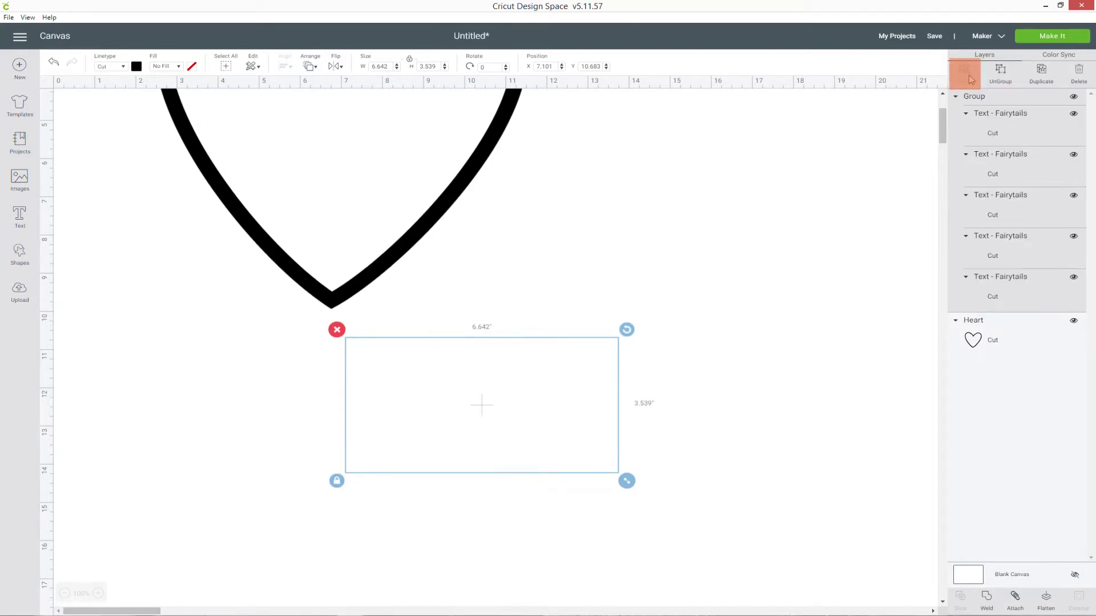
Step: Fit the grouped name into the heart's upper-left lobe, scaled to about 5.4 inches wide and rotated to about 358°, overlapping the outline
{"action": "left_click_drag", "start_coordinate": [591, 411], "coordinate": [770, 202]}
{"action": "scroll", "coordinate": [622, 311], "scroll_direction": "up", "scroll_amount": 1}
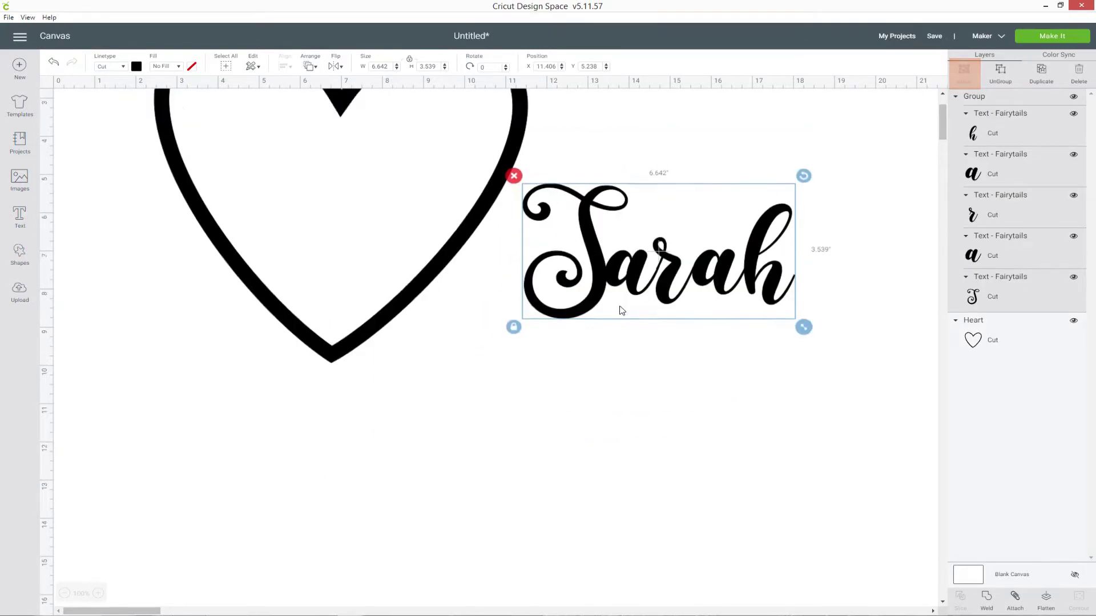
{"action": "scroll", "coordinate": [622, 311], "scroll_direction": "up", "scroll_amount": 2}
{"action": "left_click_drag", "start_coordinate": [702, 358], "coordinate": [356, 244]}
{"action": "left_click_drag", "start_coordinate": [455, 313], "coordinate": [407, 291]}
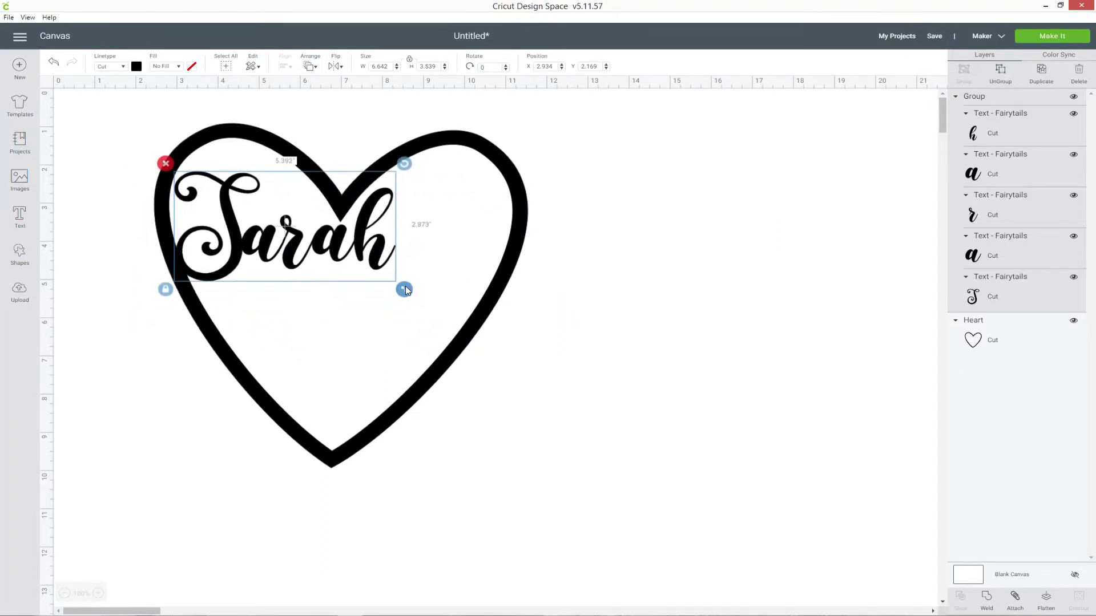
{"action": "left_click_drag", "start_coordinate": [404, 164], "coordinate": [407, 166]}
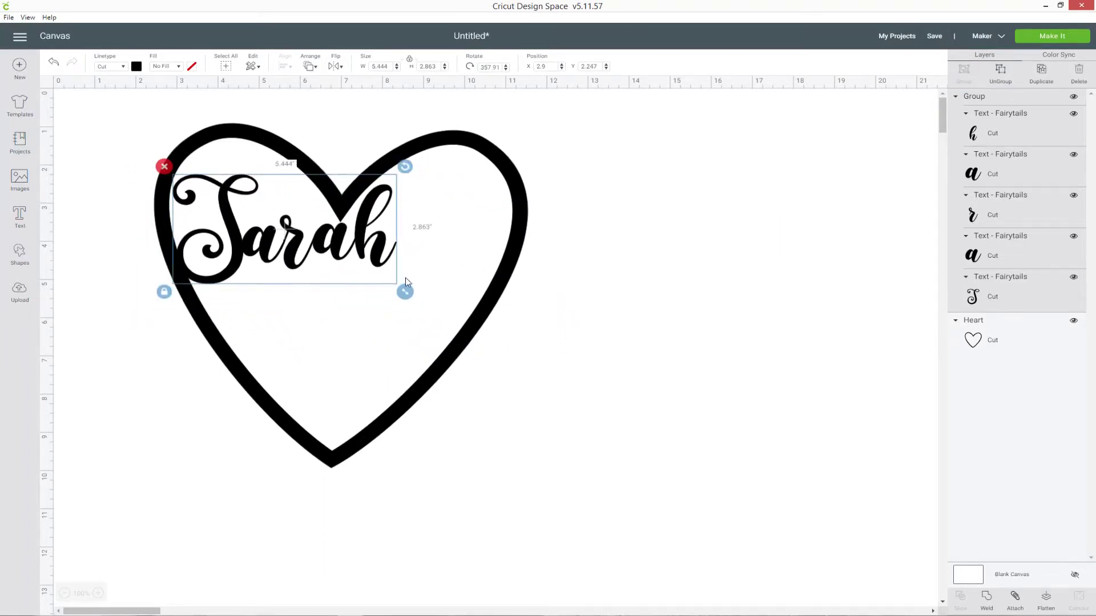
{"action": "mouse_move", "coordinate": [405, 289]}
{"action": "left_mouse_down"}
{"action": "mouse_move", "coordinate": [386, 279]}
{"action": "mouse_move", "coordinate": [398, 291]}
{"action": "left_mouse_up"}
{"action": "left_click", "coordinate": [662, 243]}
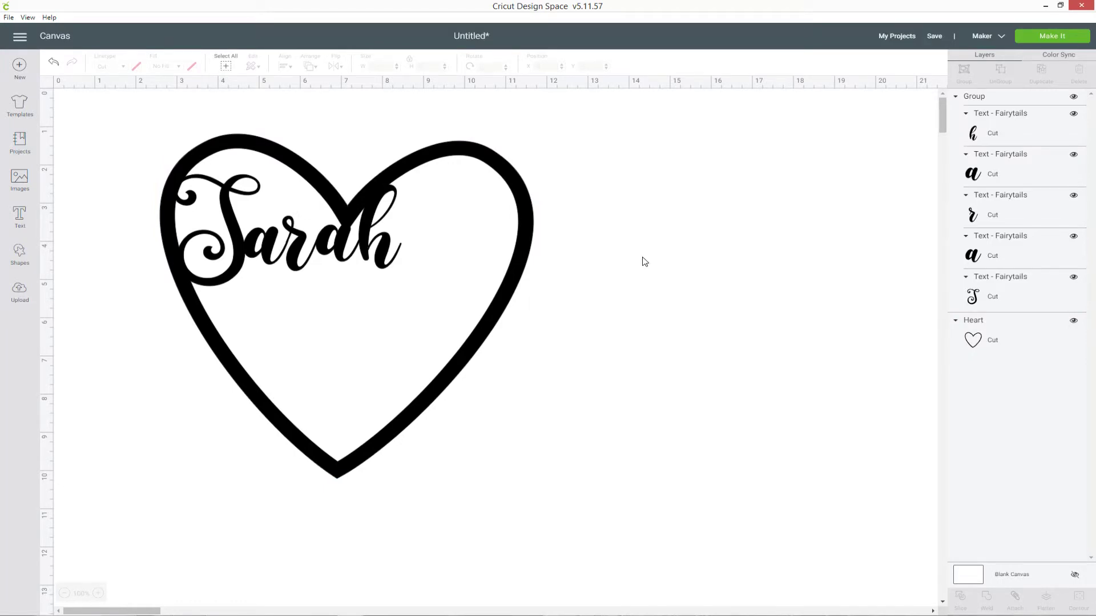
Step: Add an ampersand as new text and fit it inside the heart's right side, scaled to about 3.7 by 4.3 inches, overlapping the outline
{"action": "left_click", "coordinate": [19, 216]}
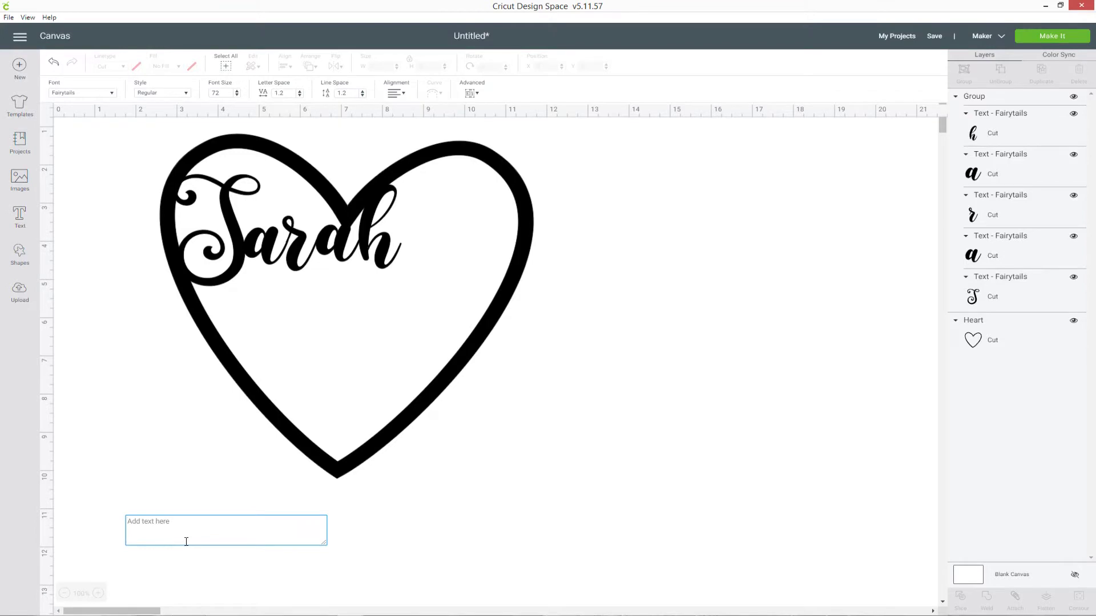
{"action": "type", "text": "&"}
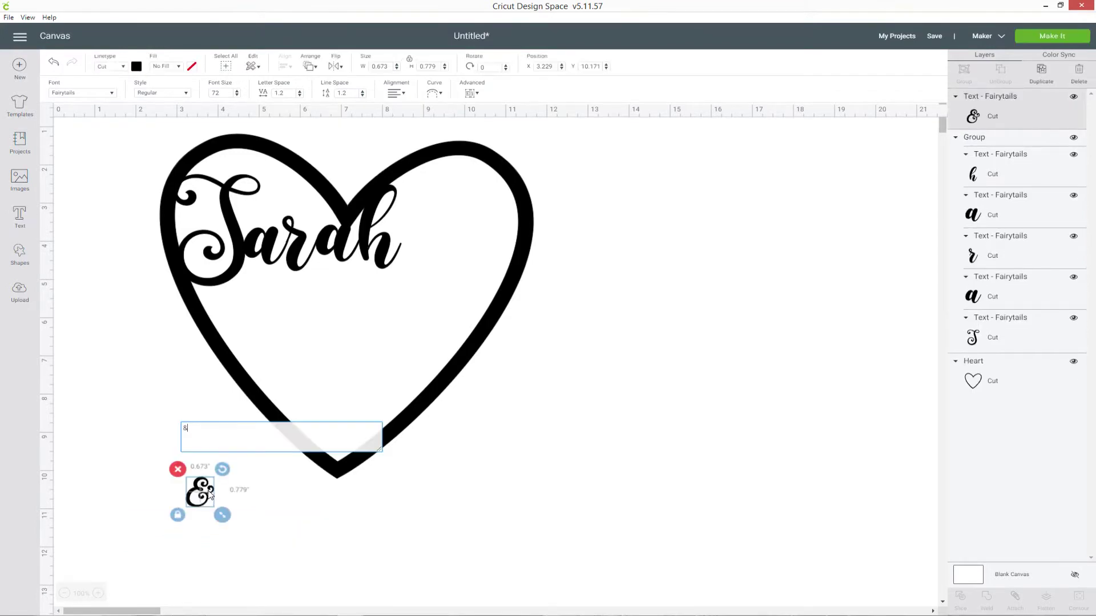
{"action": "left_click_drag", "start_coordinate": [210, 502], "coordinate": [678, 362]}
{"action": "left_click_drag", "start_coordinate": [772, 429], "coordinate": [795, 457]}
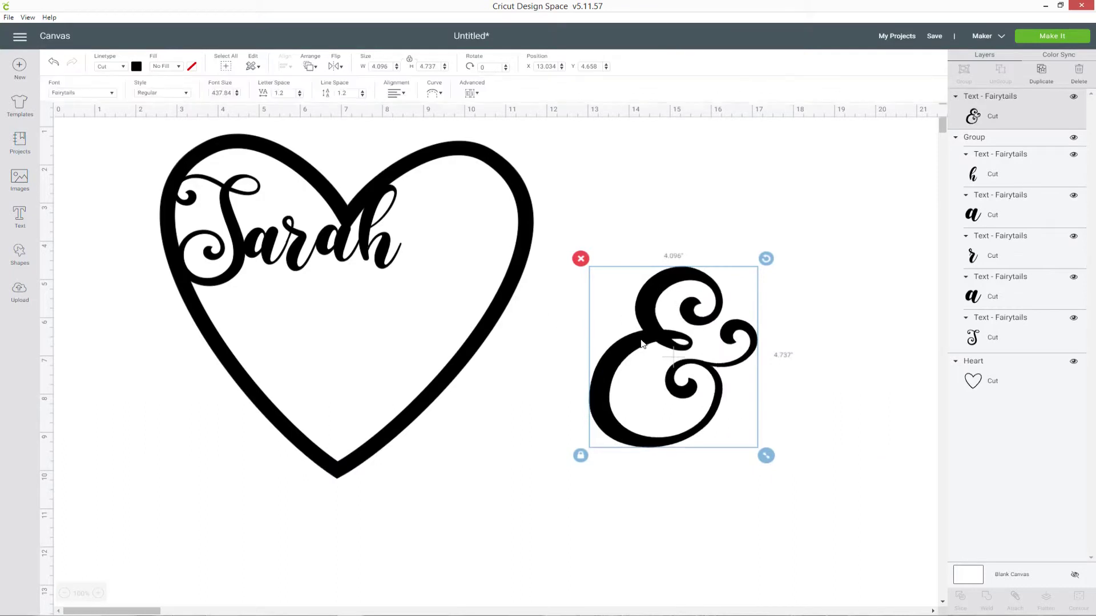
{"action": "left_click_drag", "start_coordinate": [639, 342], "coordinate": [407, 289]}
{"action": "left_click_drag", "start_coordinate": [516, 397], "coordinate": [507, 371]}
{"action": "left_click", "coordinate": [652, 443]}
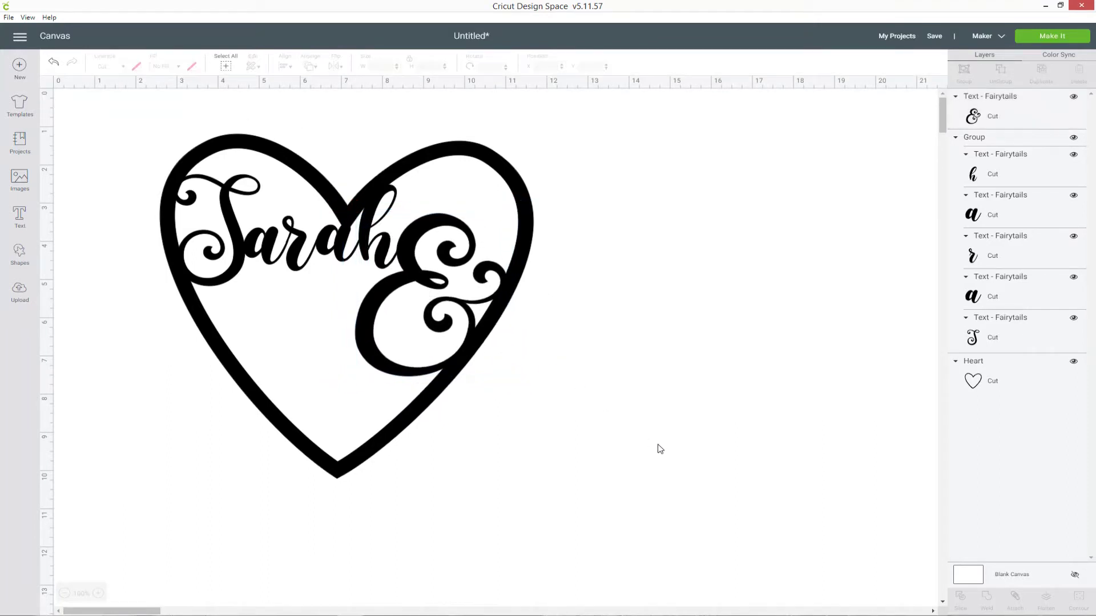
Step: Add the second first name as a new text object below the heart
{"action": "left_click", "coordinate": [19, 217]}
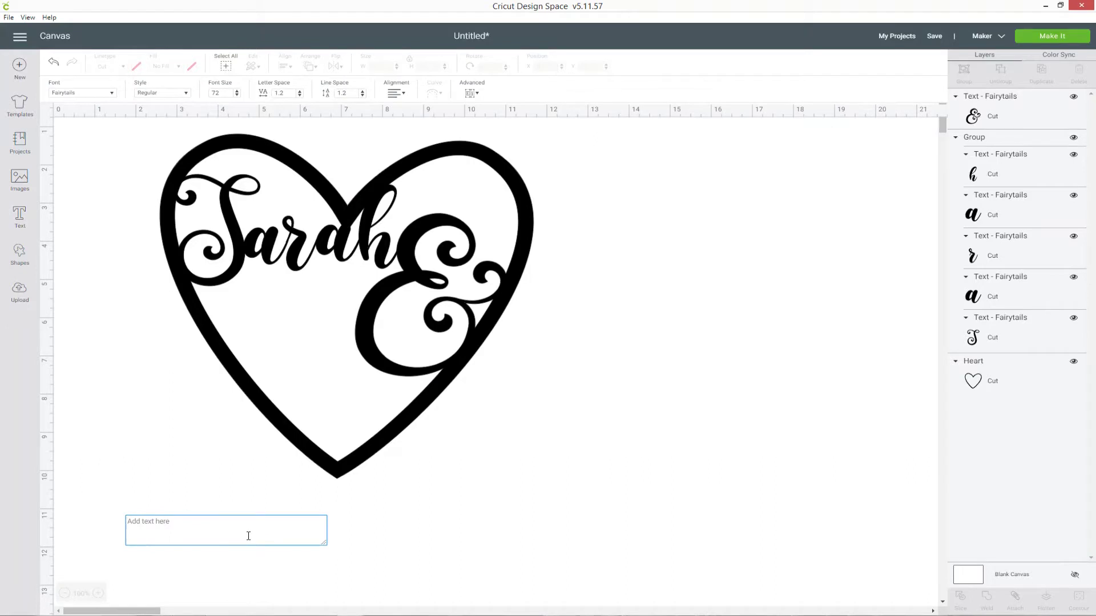
{"action": "type", "text": "J"}
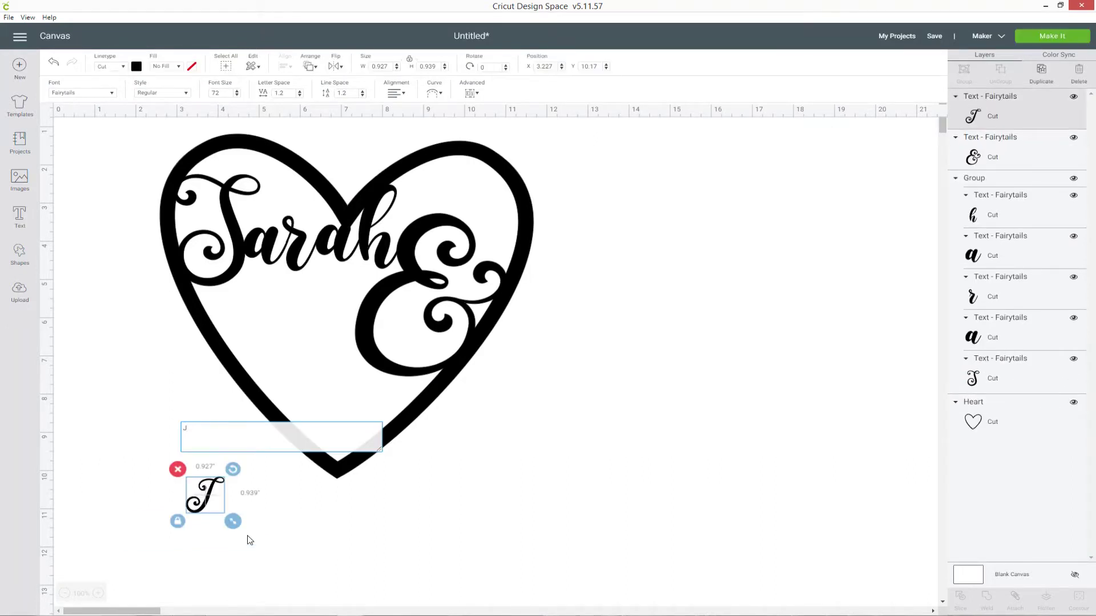
{"action": "type", "text": "ames"}
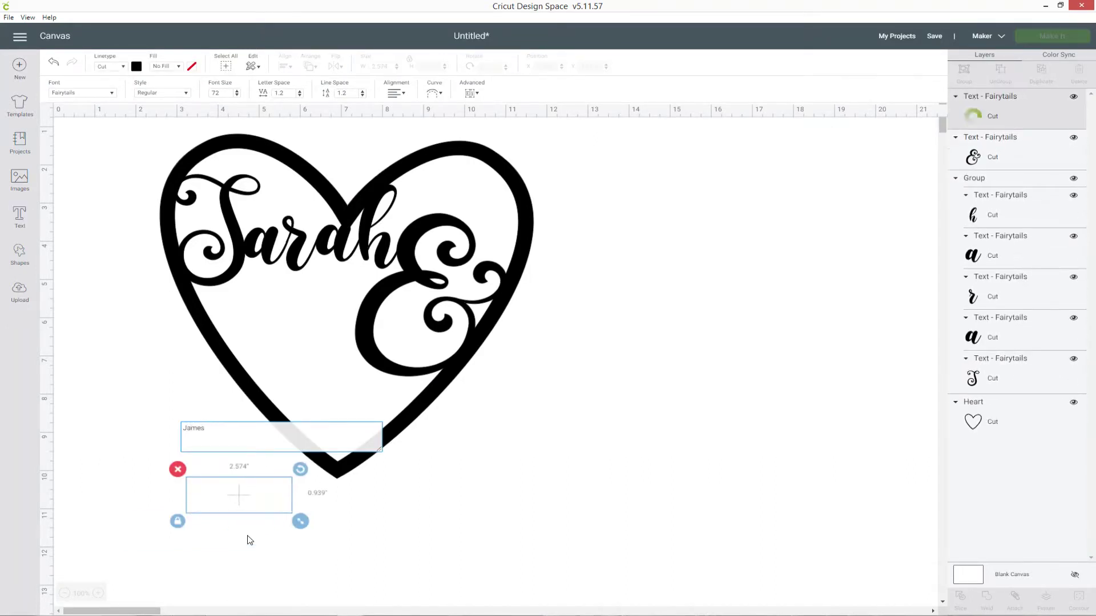
{"action": "left_click", "coordinate": [416, 506]}
{"action": "left_click_drag", "start_coordinate": [267, 492], "coordinate": [602, 507]}
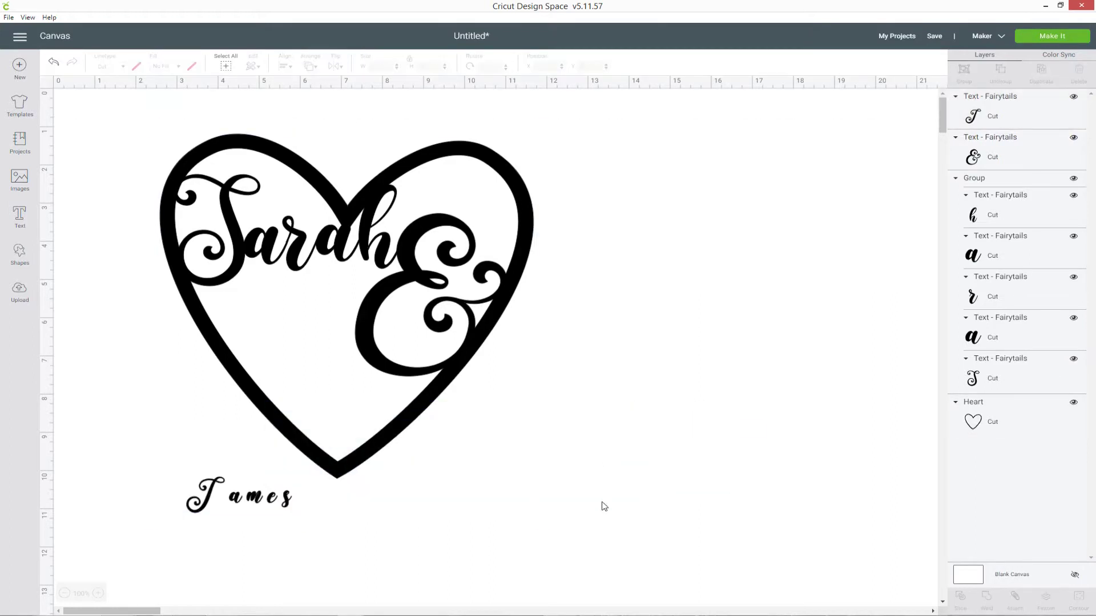
Step: Enlarge the second name to about 11 by 4 inches and place it clear of the heart's lower tip
{"action": "scroll", "coordinate": [308, 401], "scroll_direction": "down", "scroll_amount": 3}
{"action": "left_click", "coordinate": [263, 296]}
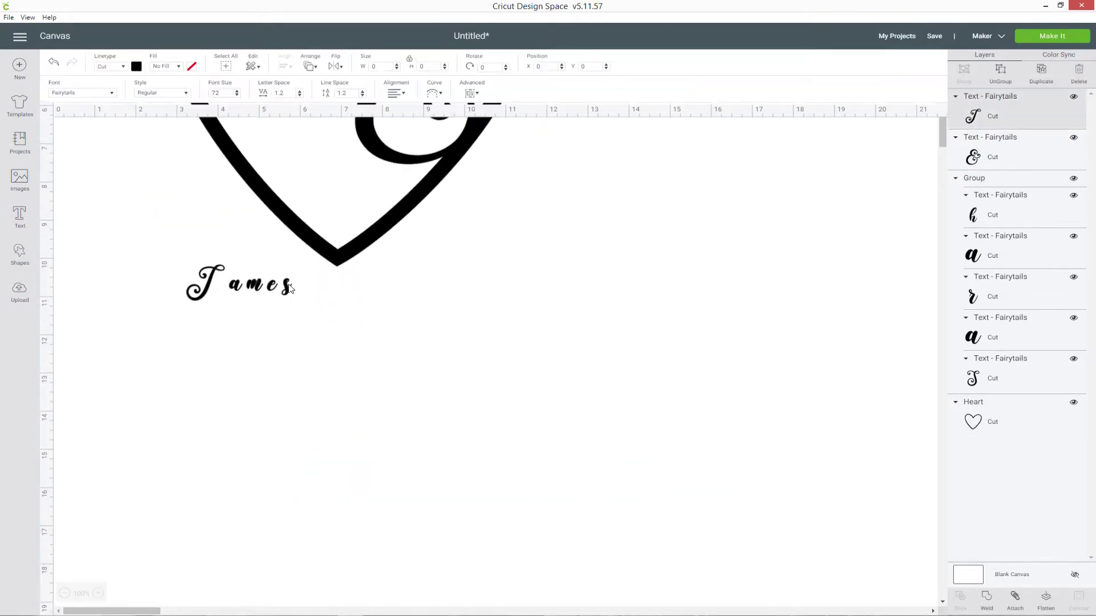
{"action": "left_click_drag", "start_coordinate": [301, 306], "coordinate": [656, 491]}
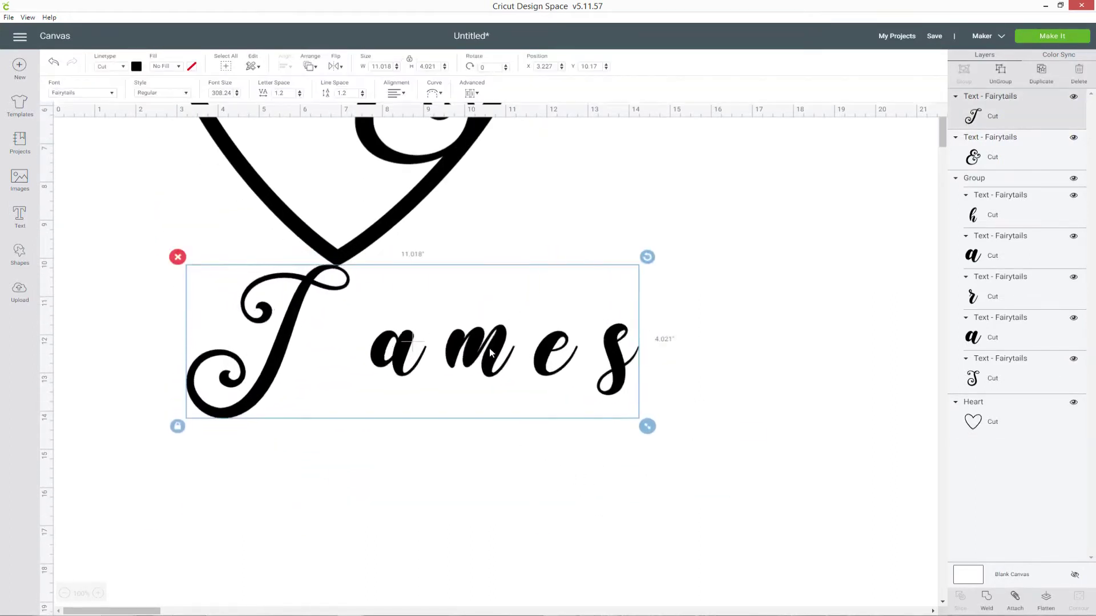
{"action": "left_click_drag", "start_coordinate": [488, 348], "coordinate": [588, 386]}
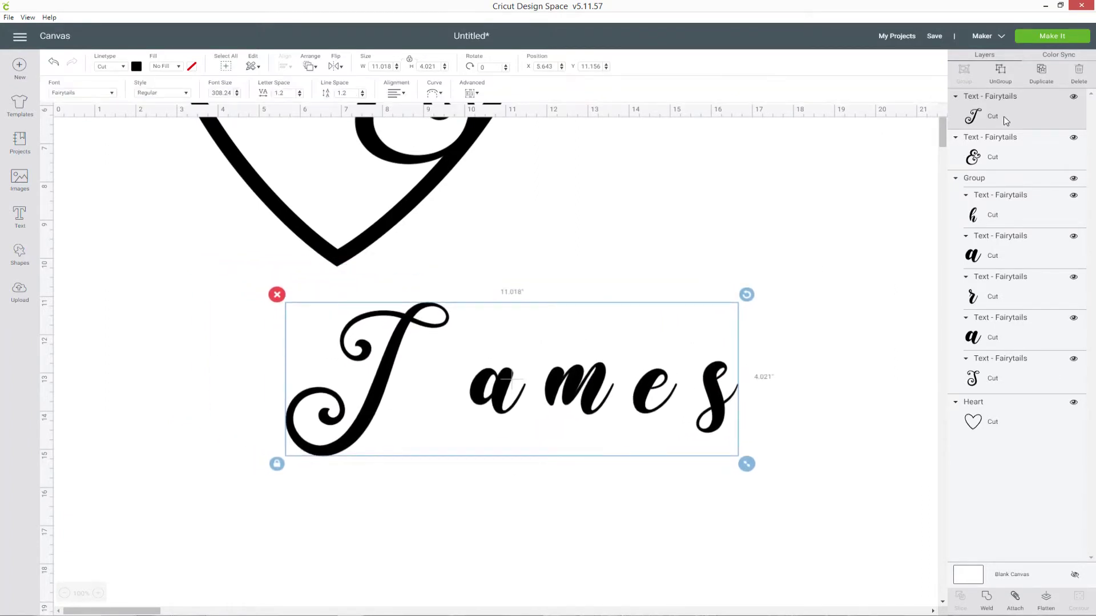
Step: Ungroup the second name into single letters and move them together so each letter overlaps its neighbour
{"action": "left_click", "coordinate": [1000, 71]}
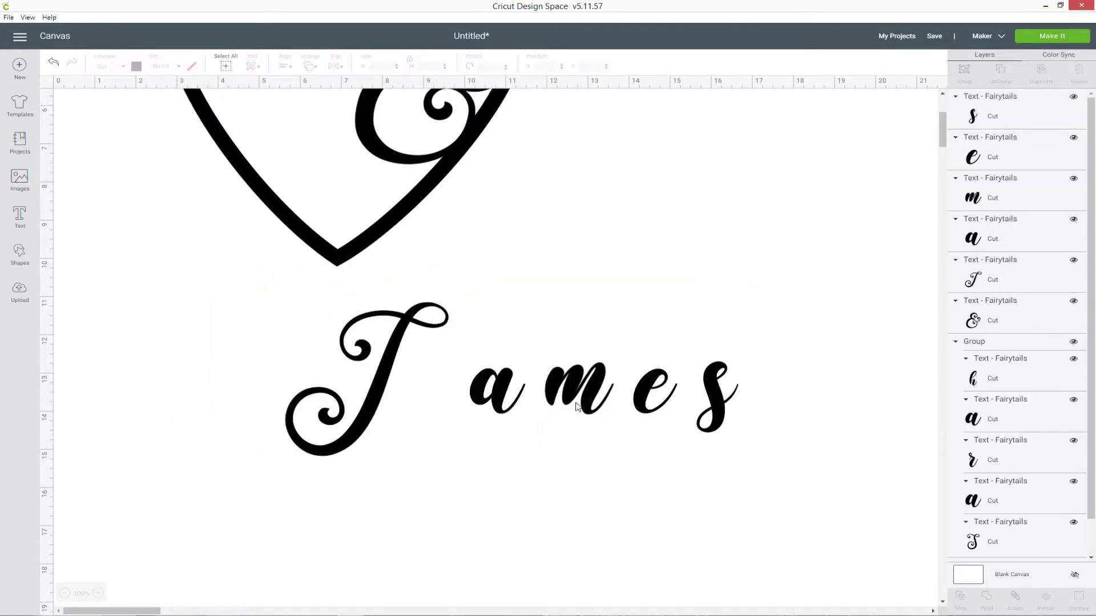
{"action": "left_click_drag", "start_coordinate": [581, 400], "coordinate": [557, 400]}
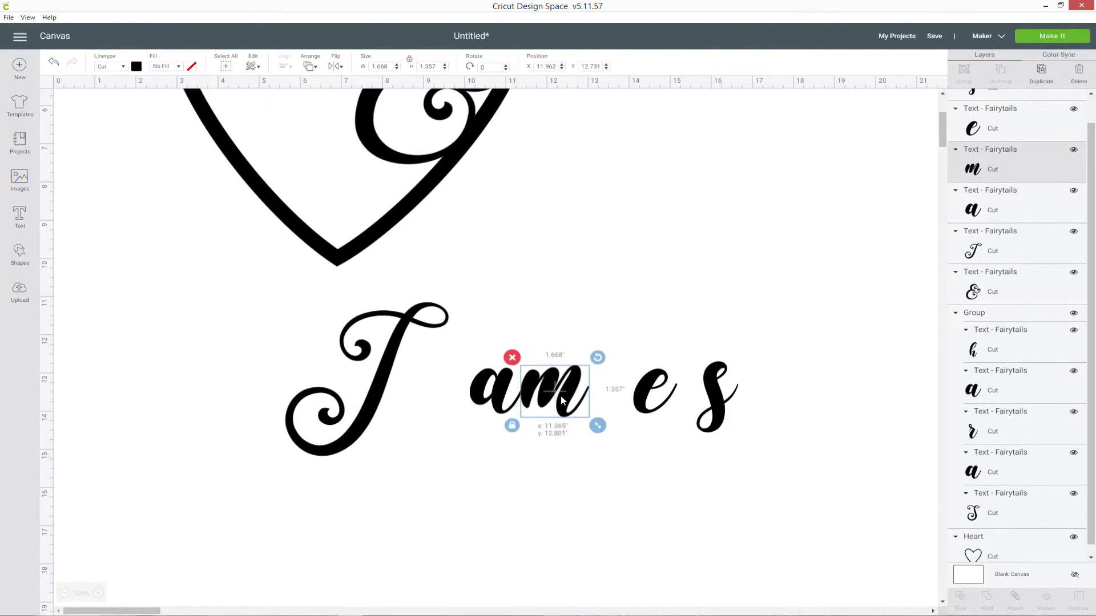
{"action": "left_click_drag", "start_coordinate": [660, 394], "coordinate": [595, 393]}
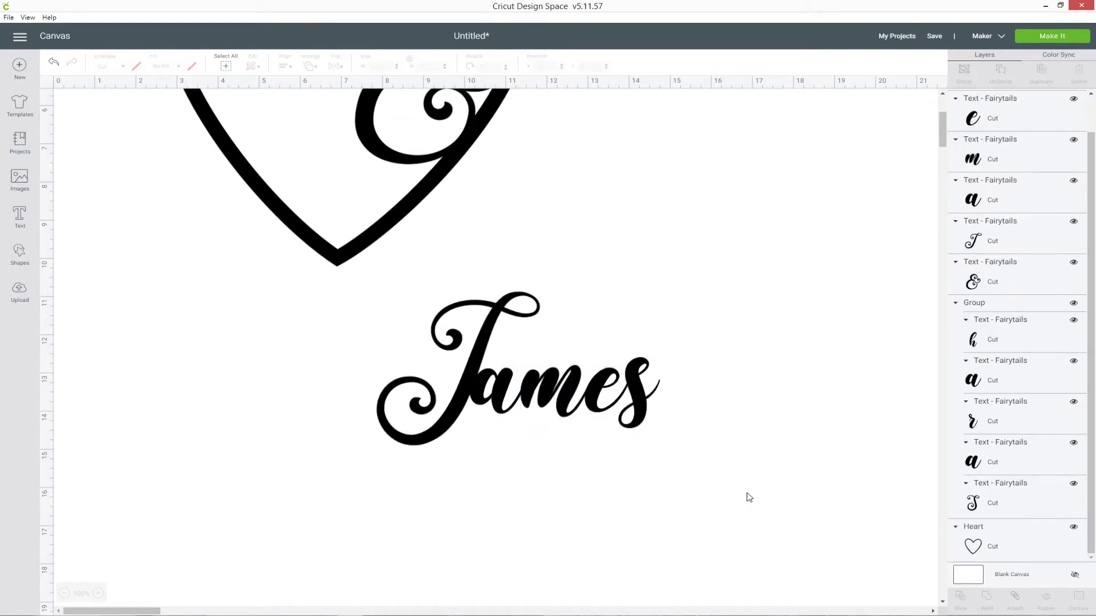
Step: Group the second name's letters and fit the group inside the heart below the first name, scaled to about 5.9 by 3.5 inches
{"action": "left_click_drag", "start_coordinate": [745, 494], "coordinate": [359, 284]}
{"action": "left_click", "coordinate": [964, 70]}
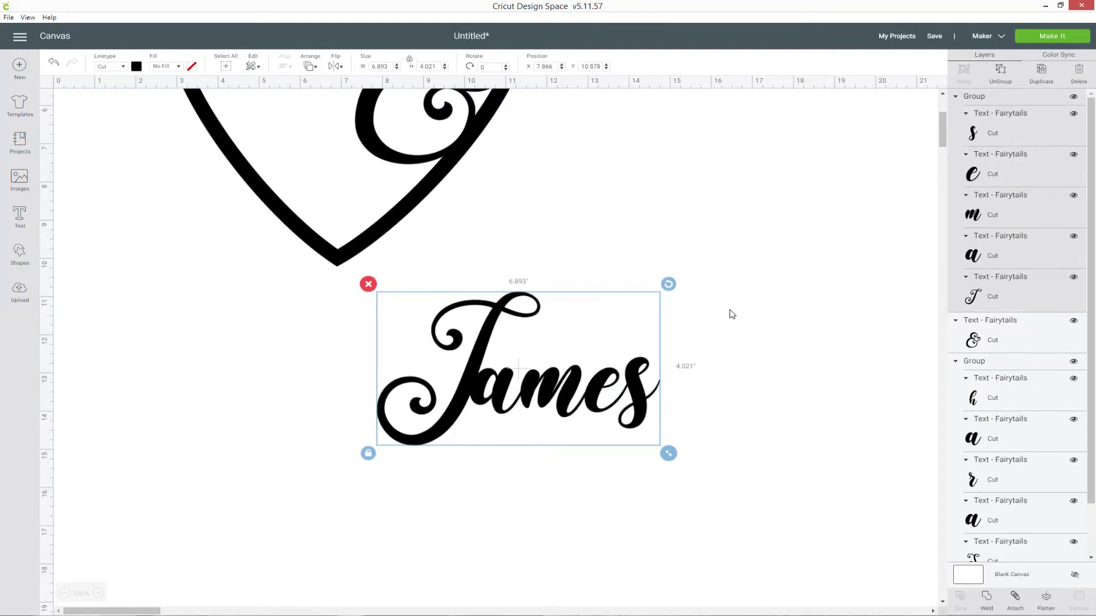
{"action": "scroll", "coordinate": [685, 371], "scroll_direction": "up", "scroll_amount": 3}
{"action": "left_click_drag", "start_coordinate": [569, 521], "coordinate": [391, 306]}
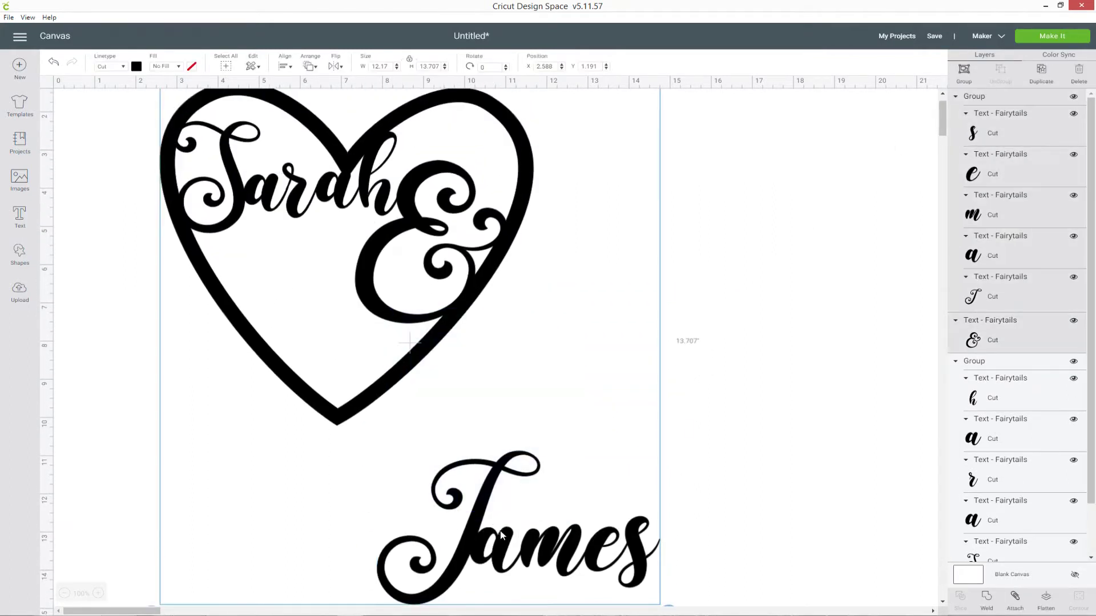
{"action": "left_click_drag", "start_coordinate": [591, 543], "coordinate": [426, 272]}
{"action": "left_click_drag", "start_coordinate": [465, 366], "coordinate": [429, 346]}
{"action": "left_click_drag", "start_coordinate": [391, 294], "coordinate": [448, 302]}
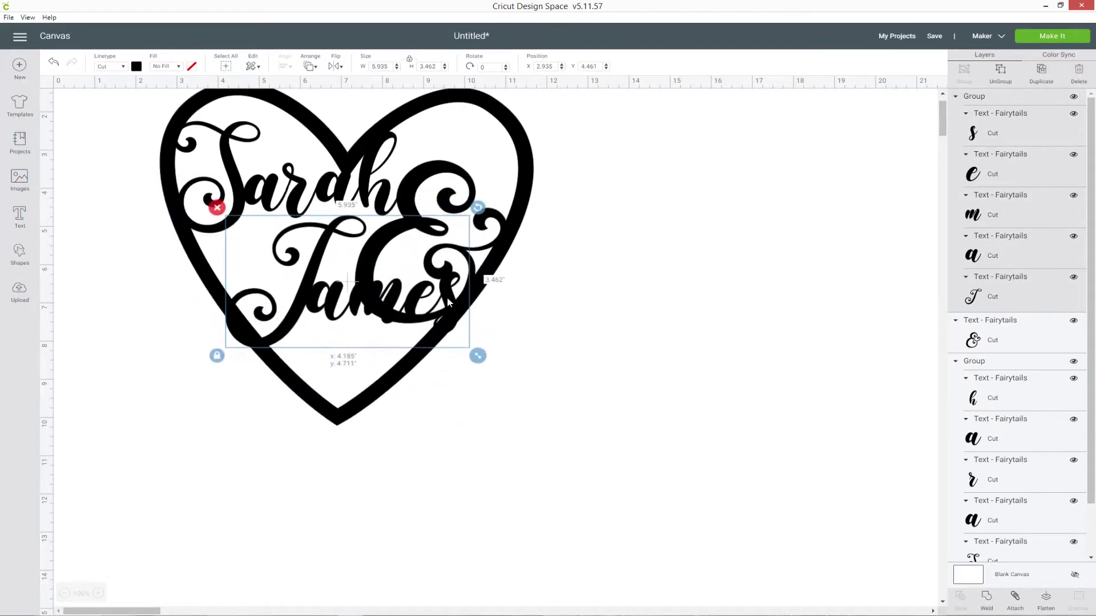
Step: Adjust the upper name to about 5.4 by 2.8 inches, rotate it to about 356.5°, and shift it slightly down
{"action": "left_click", "coordinate": [383, 183]}
{"action": "scroll", "coordinate": [401, 294], "scroll_direction": "up", "scroll_amount": 2}
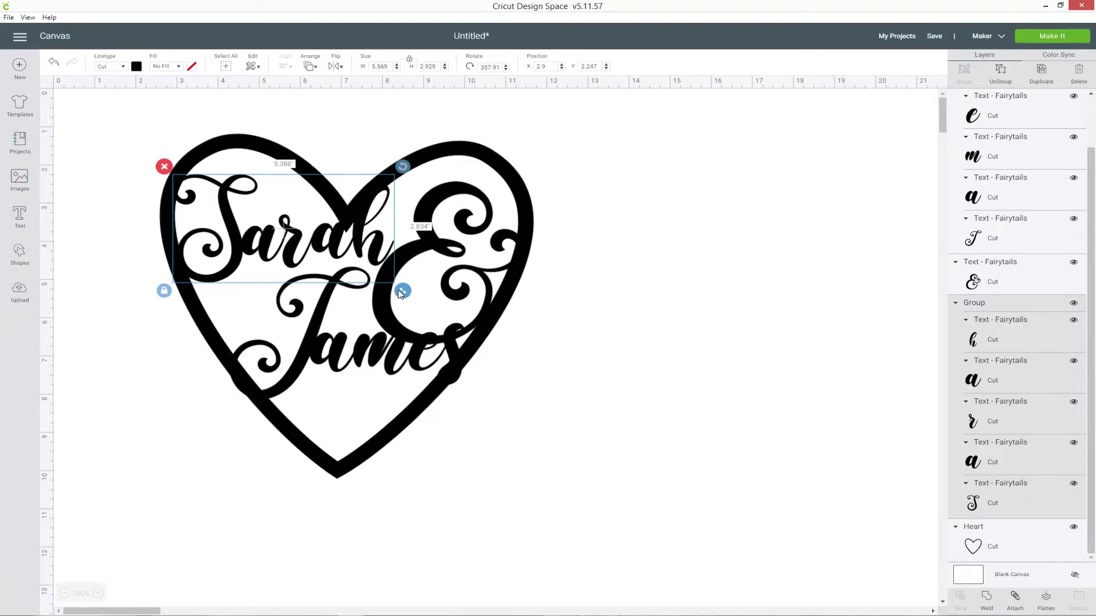
{"action": "left_click_drag", "start_coordinate": [401, 294], "coordinate": [394, 287]}
{"action": "left_click_drag", "start_coordinate": [402, 172], "coordinate": [399, 170]}
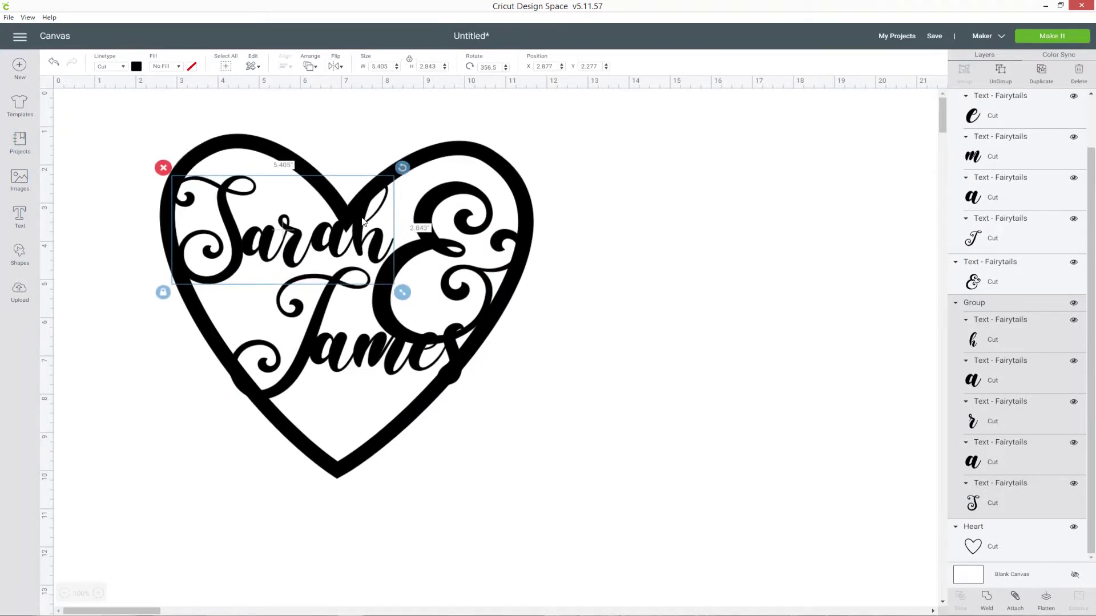
{"action": "left_click_drag", "start_coordinate": [363, 221], "coordinate": [359, 231]}
Step: Nudge the ampersand slightly upward within the heart's right side
{"action": "left_click", "coordinate": [437, 257]}
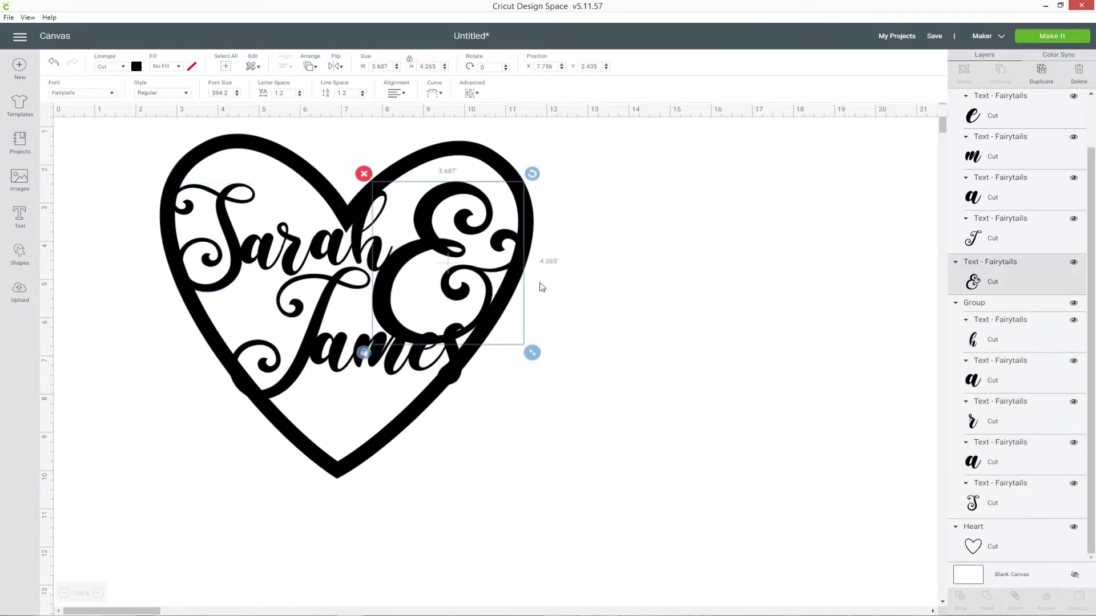
{"action": "left_click", "coordinate": [496, 318]}
{"action": "left_click", "coordinate": [481, 310]}
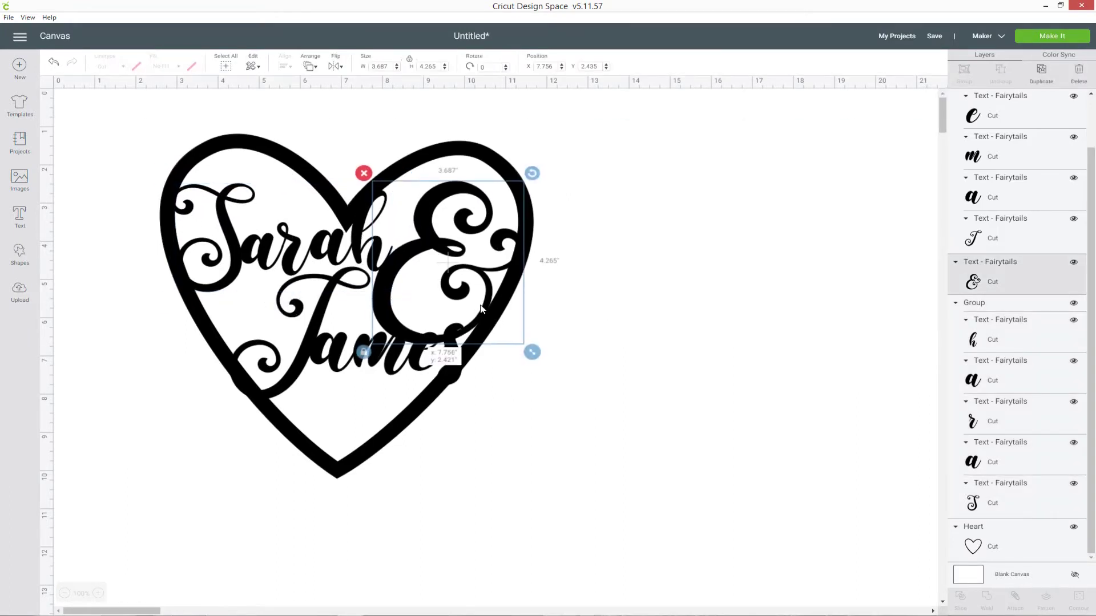
{"action": "left_click", "coordinate": [639, 341]}
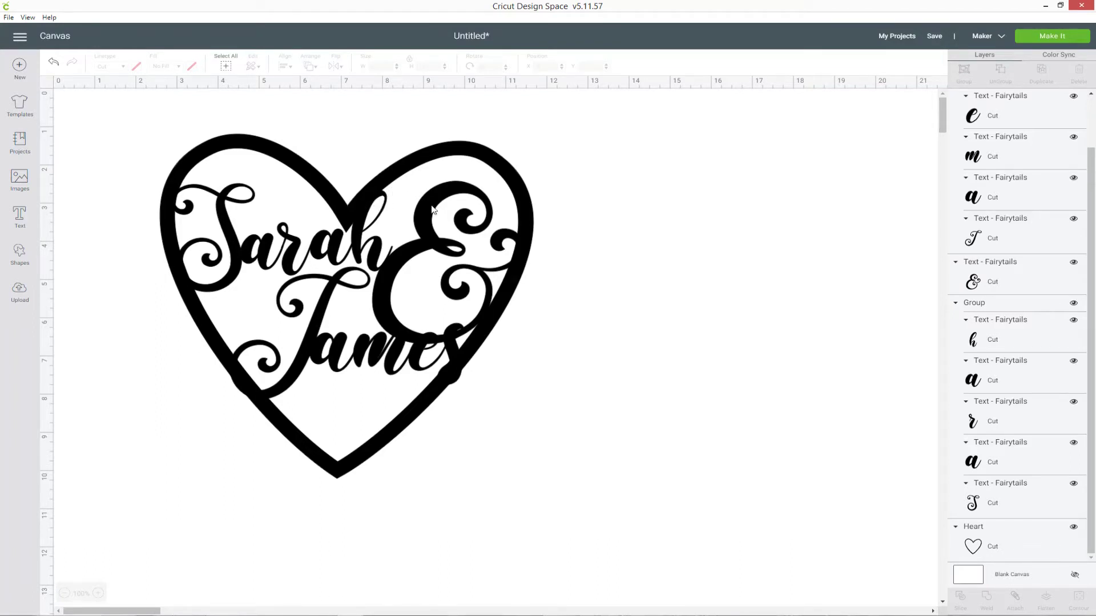
{"action": "left_click", "coordinate": [402, 351]}
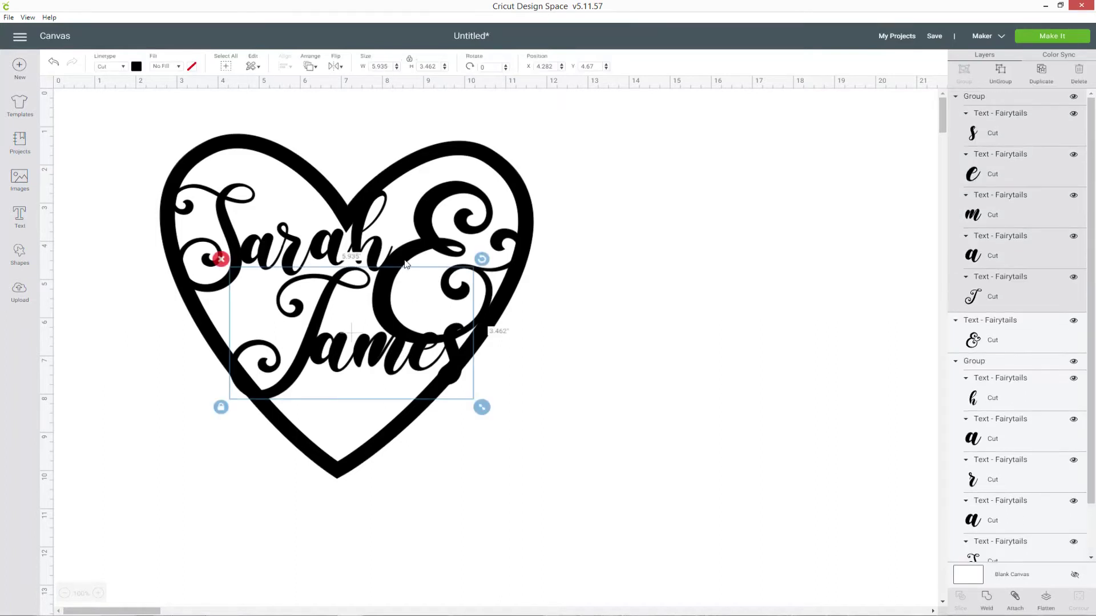
{"action": "left_click", "coordinate": [518, 234]}
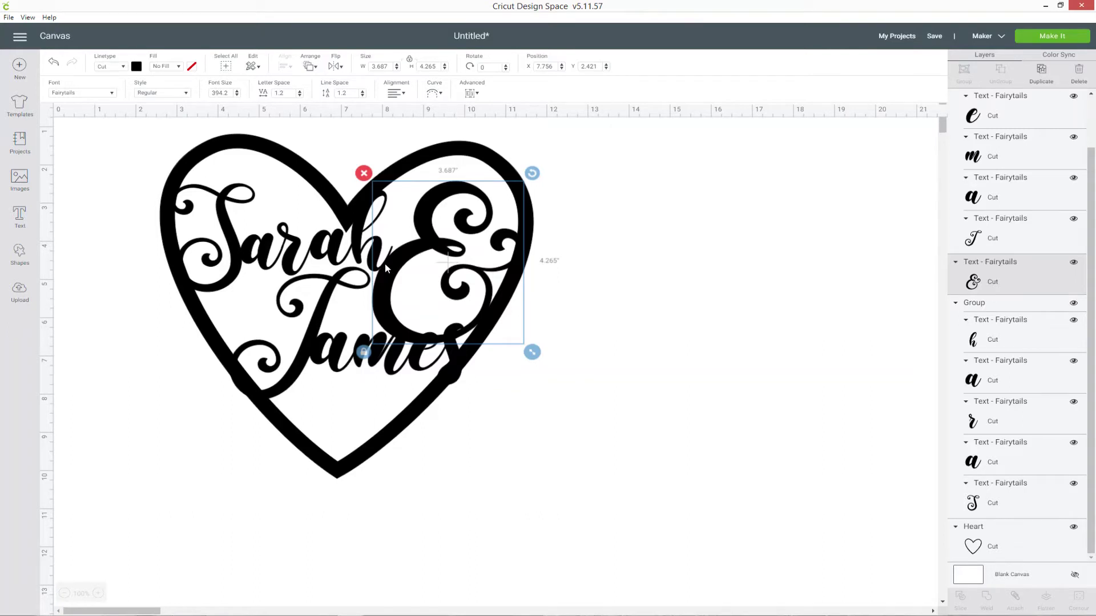
Step: Shrink the lower name slightly and reposition it so its first and last letters overlap the heart outline
{"action": "left_click", "coordinate": [323, 324]}
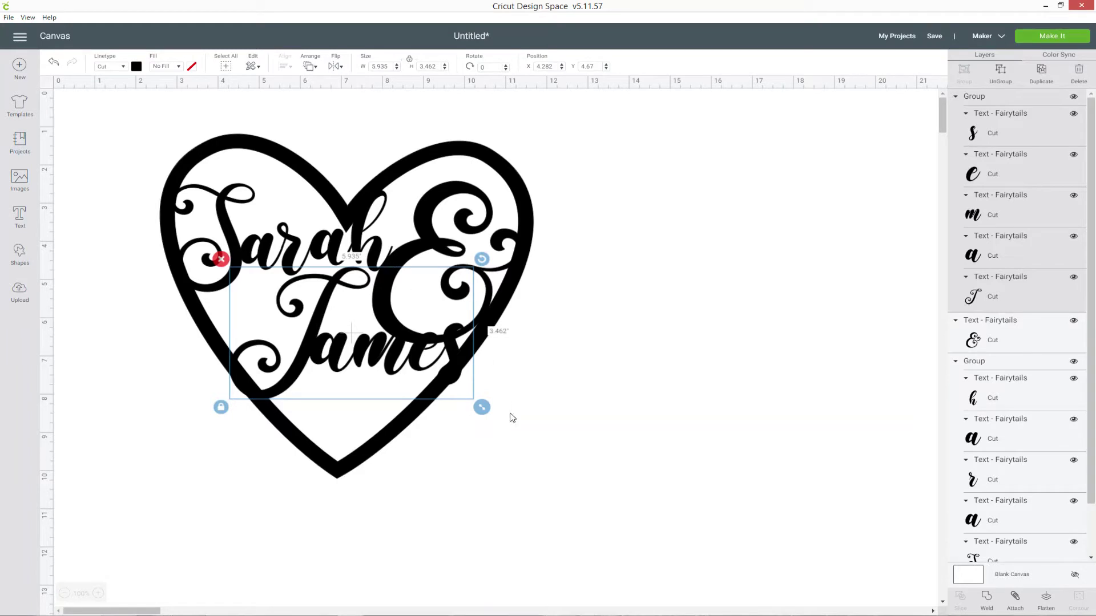
{"action": "left_click_drag", "start_coordinate": [481, 407], "coordinate": [456, 393]}
{"action": "left_click_drag", "start_coordinate": [406, 351], "coordinate": [410, 369]}
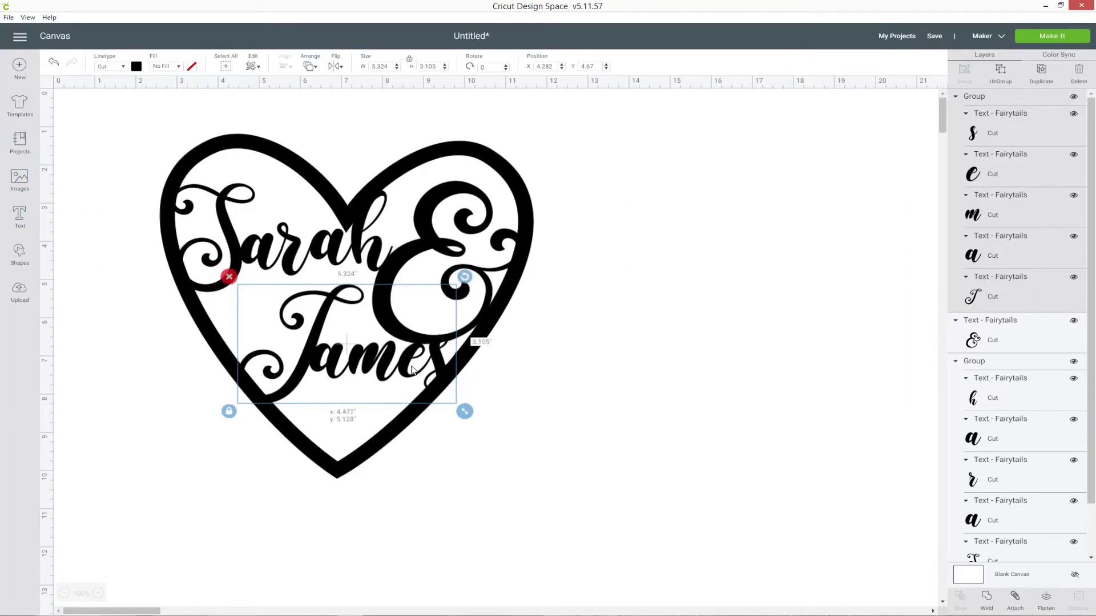
{"action": "left_click", "coordinate": [453, 397]}
{"action": "key", "text": "ctrl+z"}
{"action": "left_click_drag", "start_coordinate": [460, 409], "coordinate": [440, 385]}
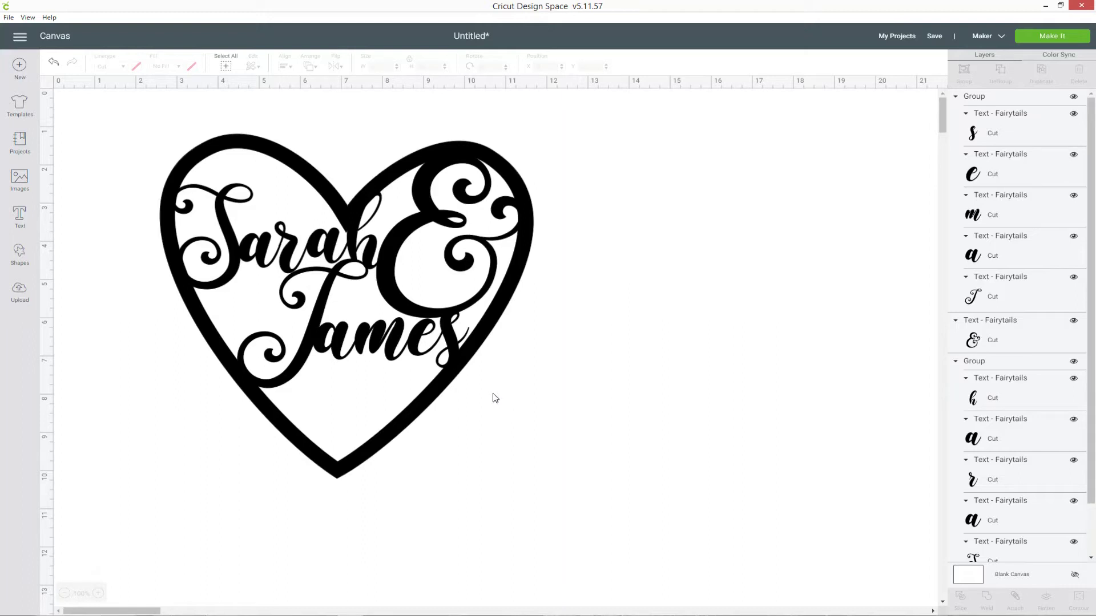
Step: Add a square shape and place it clear of the heart, on the empty canvas to its right
{"action": "left_click", "coordinate": [20, 254]}
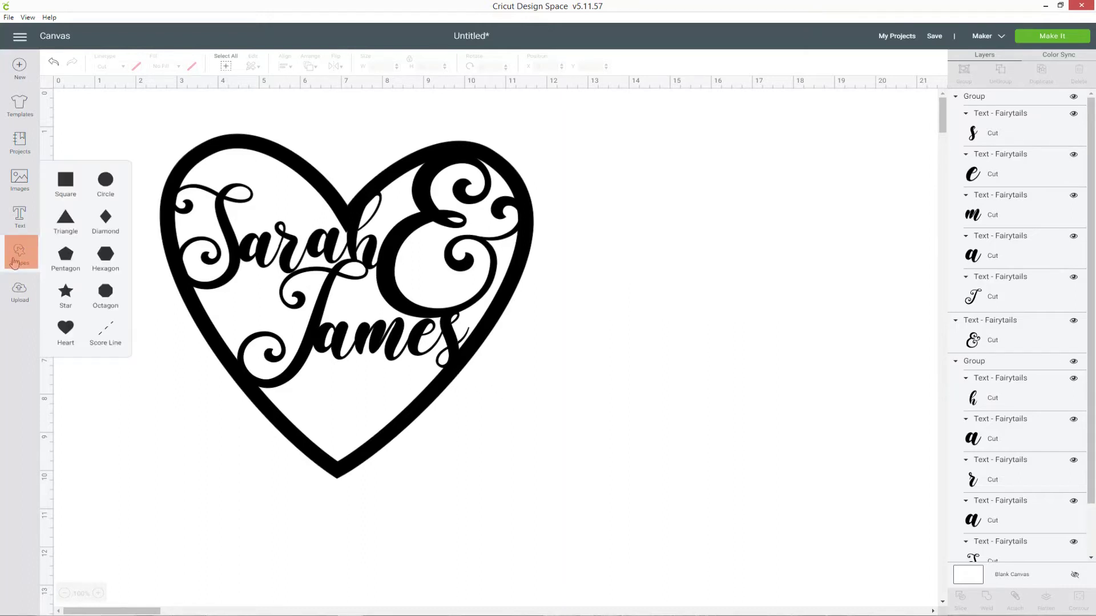
{"action": "left_click", "coordinate": [67, 187]}
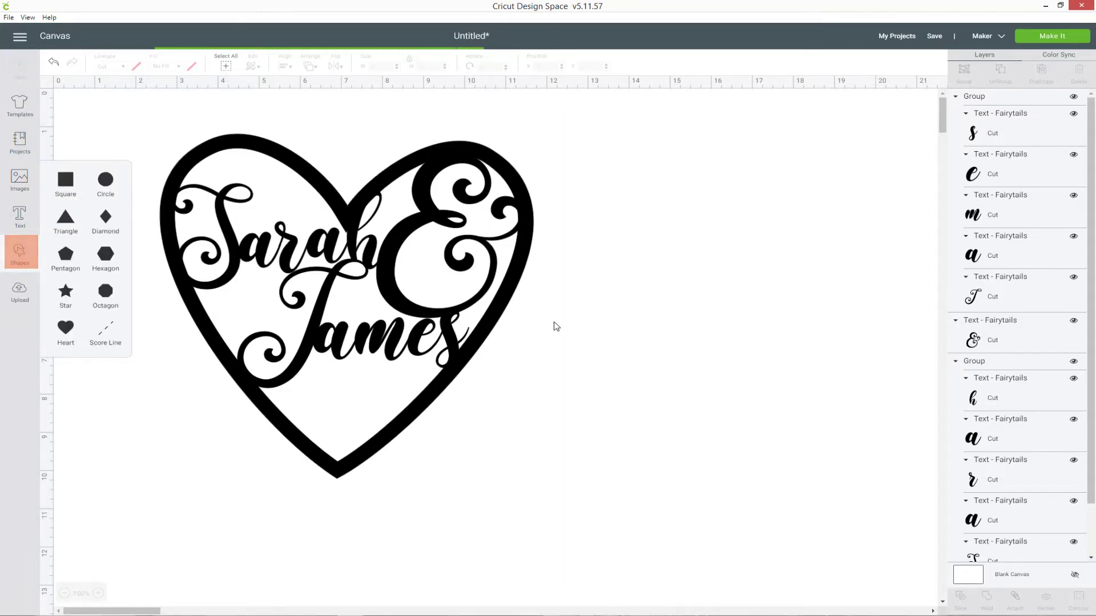
{"action": "left_click_drag", "start_coordinate": [225, 182], "coordinate": [761, 189]}
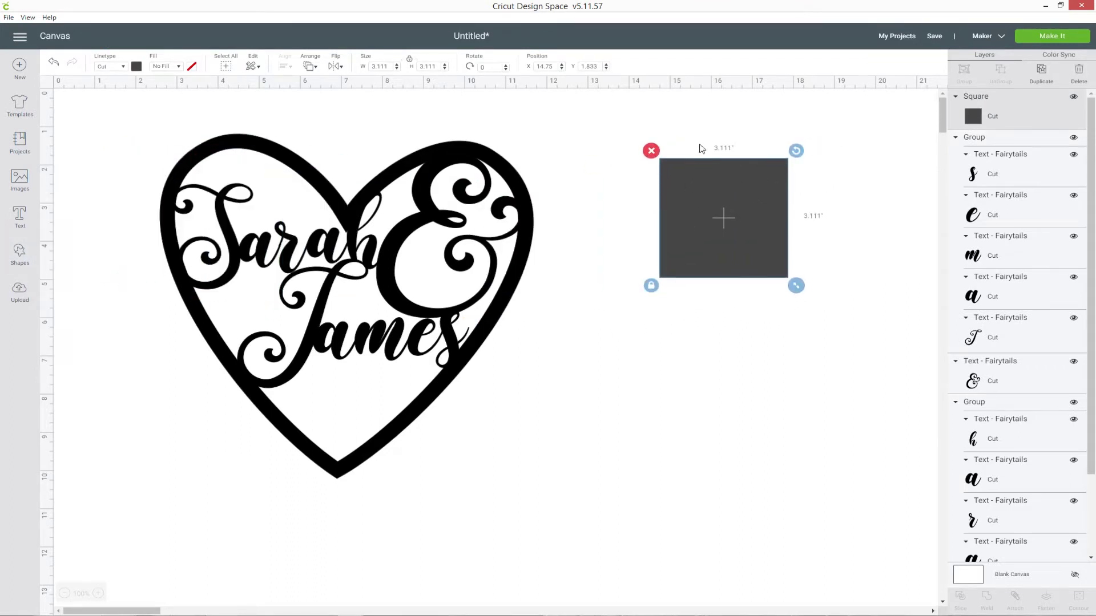
Step: Duplicate the heart outline and lay the copy directly over the original heart
{"action": "scroll", "coordinate": [1030, 198], "scroll_direction": "down", "scroll_amount": 3}
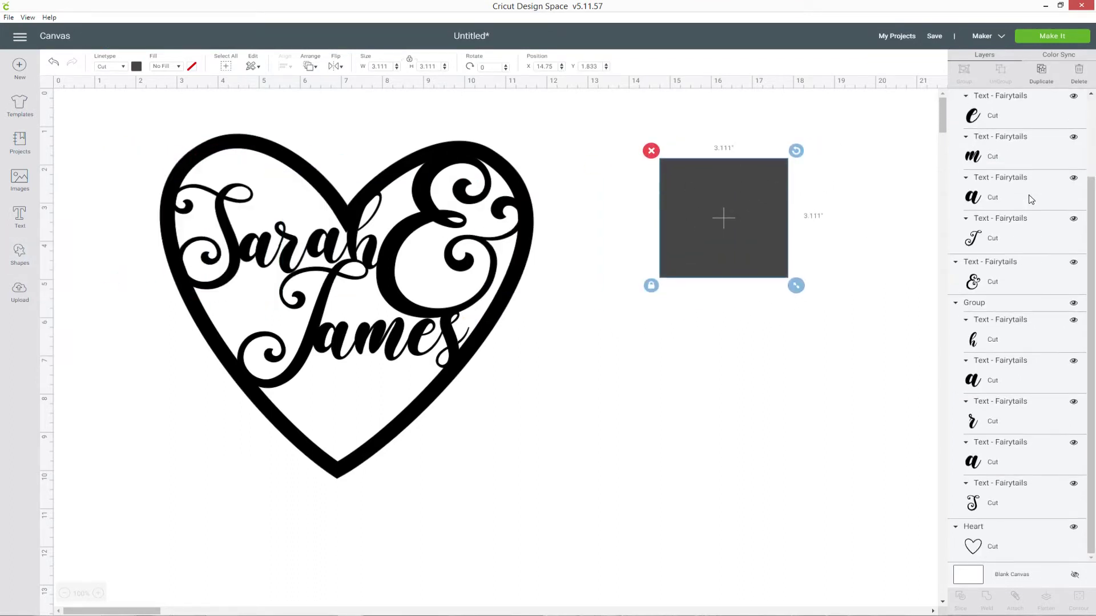
{"action": "left_click", "coordinate": [1027, 537]}
{"action": "right_click", "coordinate": [1029, 539]}
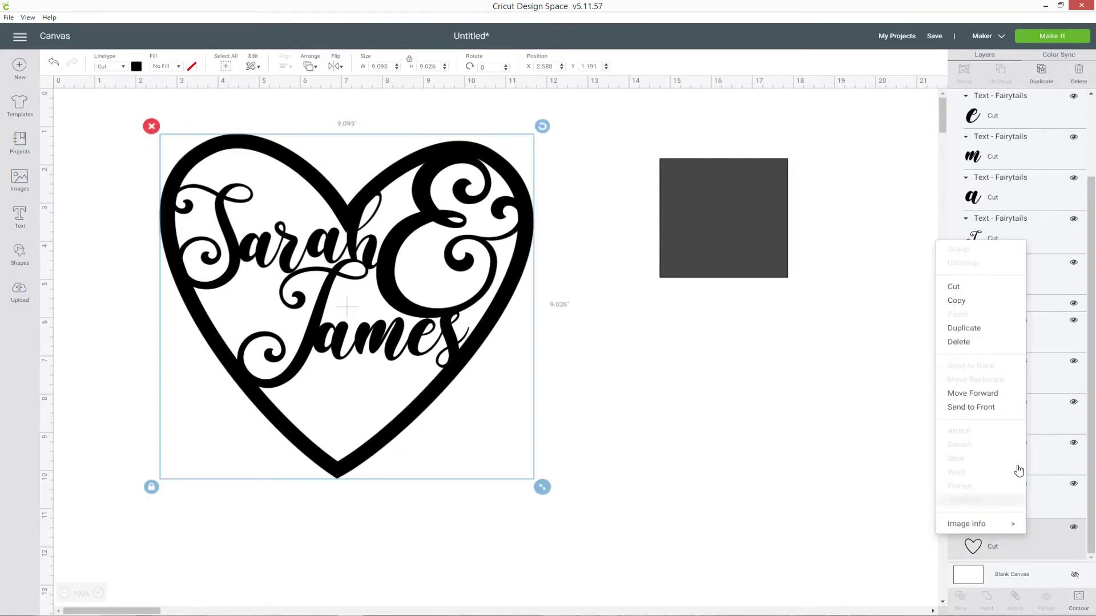
{"action": "left_click", "coordinate": [995, 334]}
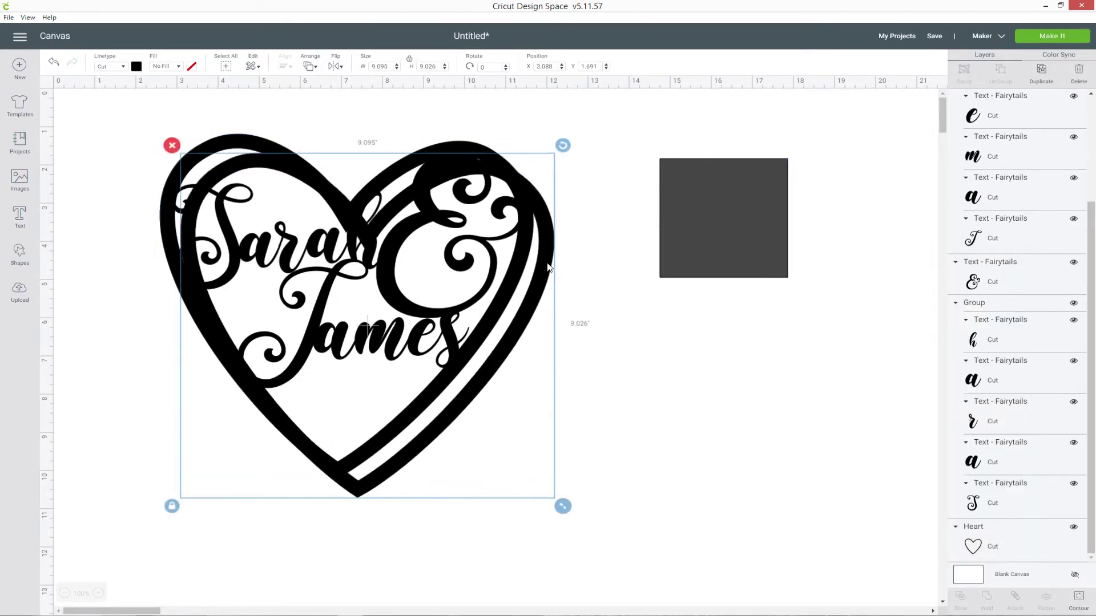
{"action": "left_click_drag", "start_coordinate": [543, 259], "coordinate": [526, 246]}
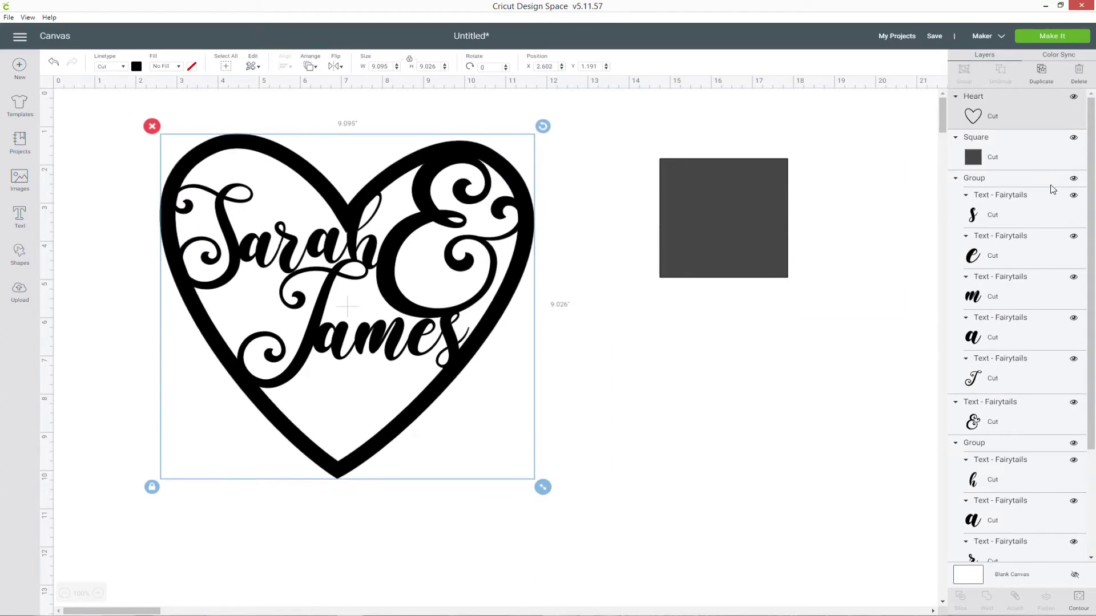
{"action": "left_click", "coordinate": [1044, 113]}
{"action": "scroll", "coordinate": [1021, 388], "scroll_direction": "down", "scroll_amount": 3}
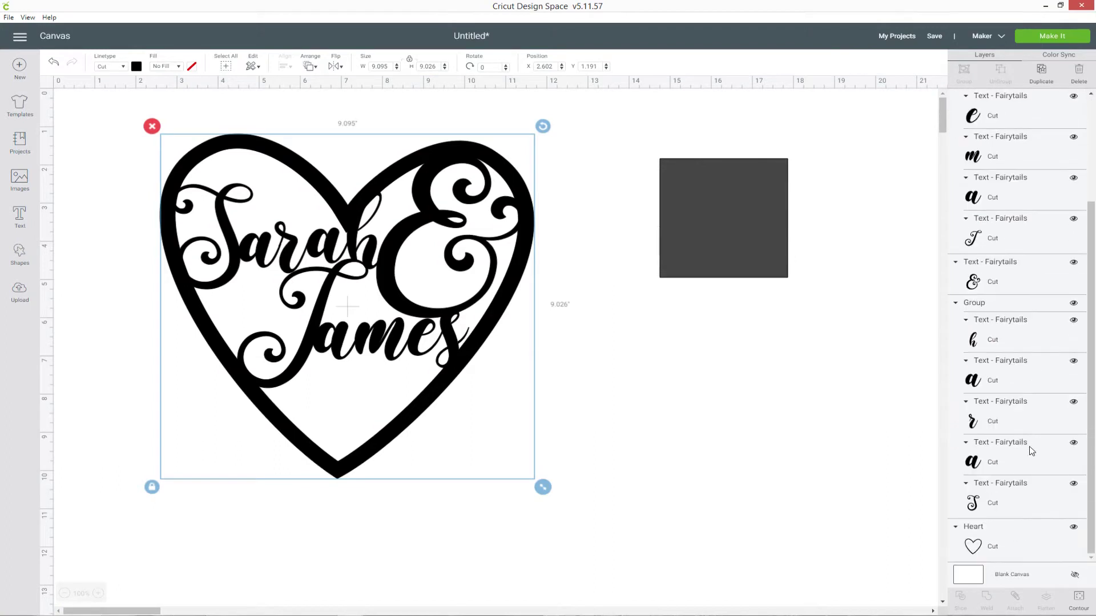
Step: Align the duplicate heart and the original heart on their centers so the outlines coincide
{"action": "left_click", "coordinate": [1019, 545], "text": "shift"}
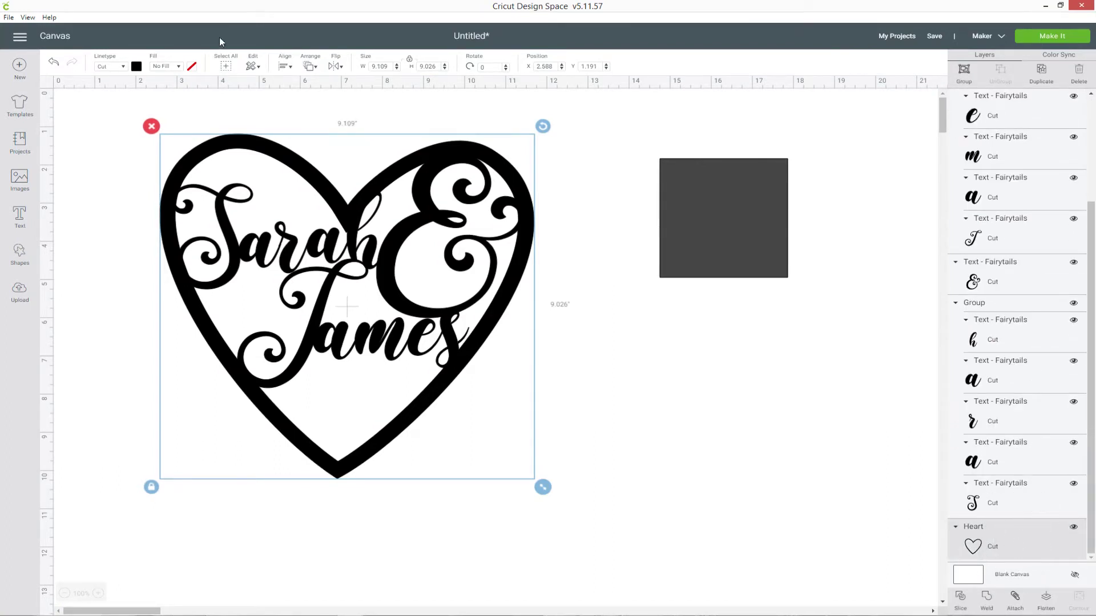
{"action": "left_click", "coordinate": [284, 66]}
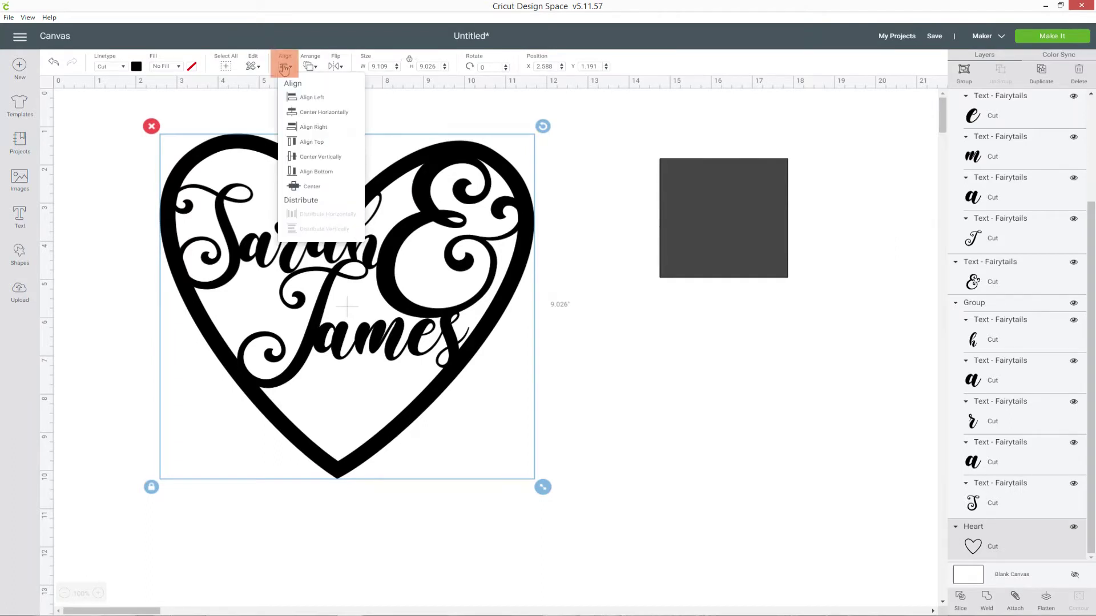
{"action": "left_click", "coordinate": [330, 172]}
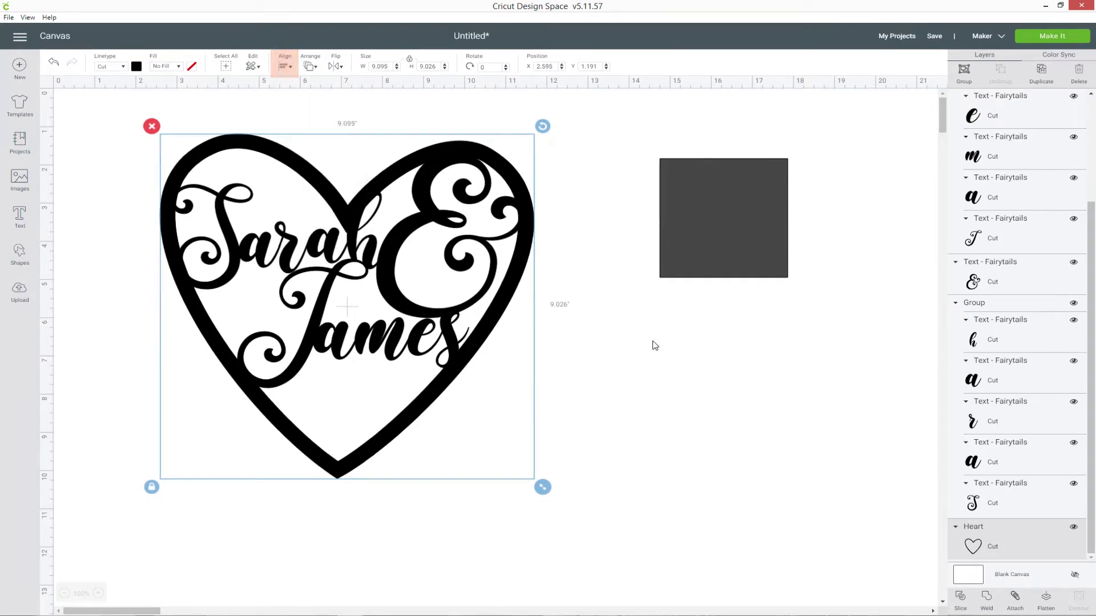
{"action": "left_click", "coordinate": [614, 352]}
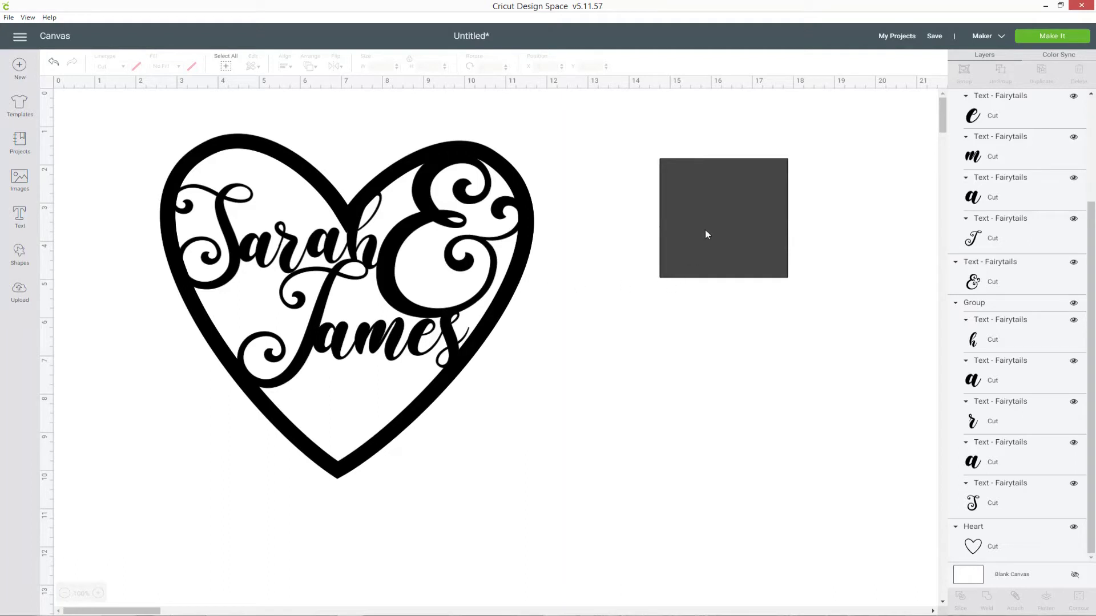
Step: Move the square over the heart's lower point and recolor it light yellow
{"action": "left_click", "coordinate": [761, 177]}
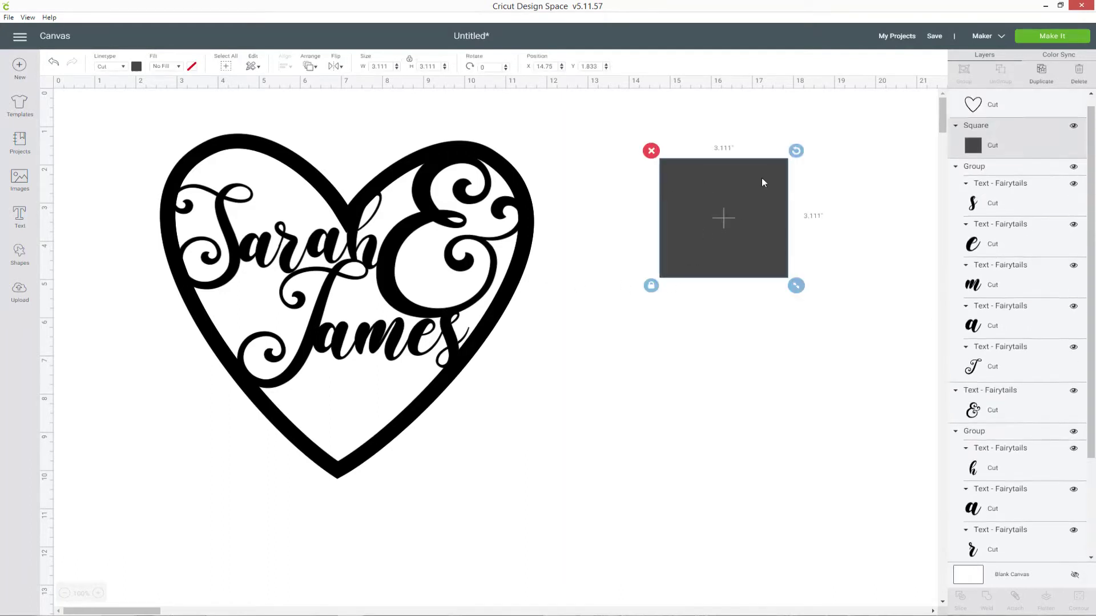
{"action": "left_click_drag", "start_coordinate": [762, 177], "coordinate": [326, 415]}
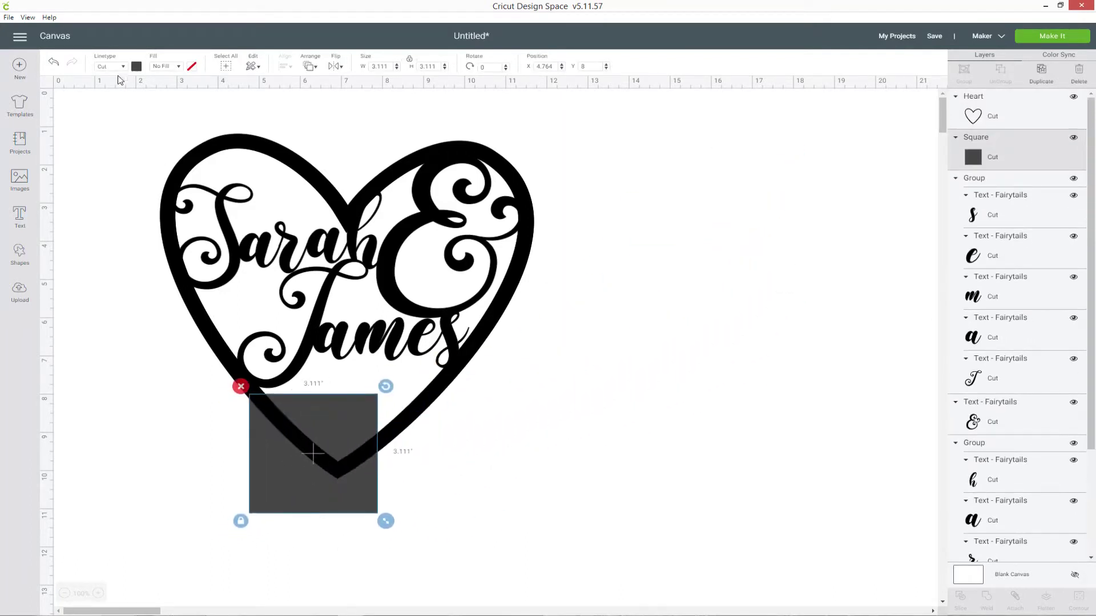
{"action": "left_click", "coordinate": [142, 68]}
{"action": "left_click", "coordinate": [220, 122]}
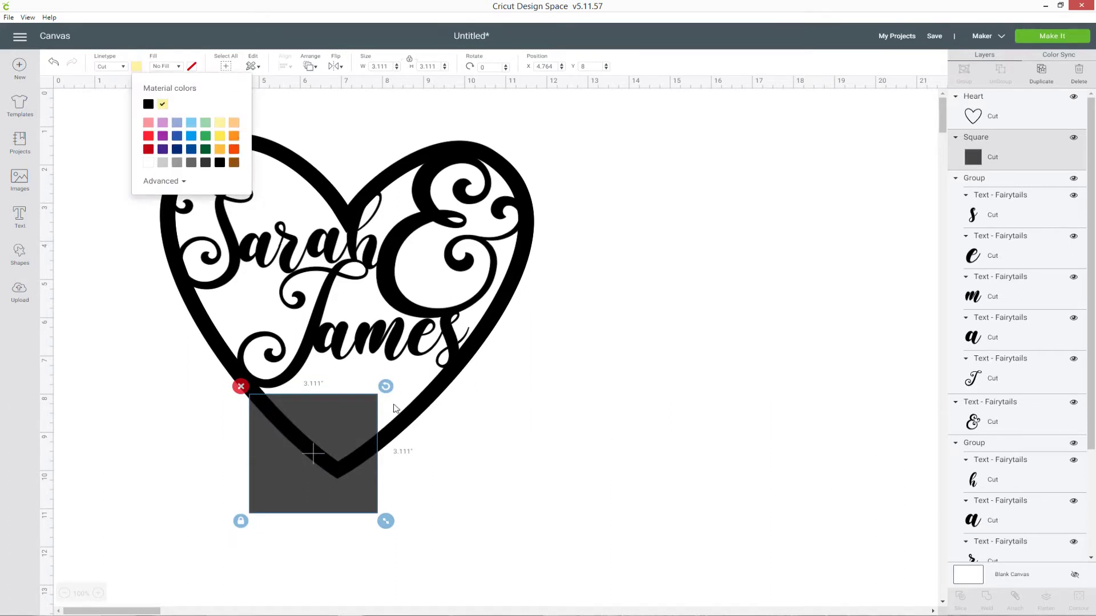
Step: Unlock the yellow square's proportions and reshape it into a bar about 4.2 in wide and 0.75 in high
{"action": "left_click_drag", "start_coordinate": [386, 521], "coordinate": [408, 541]}
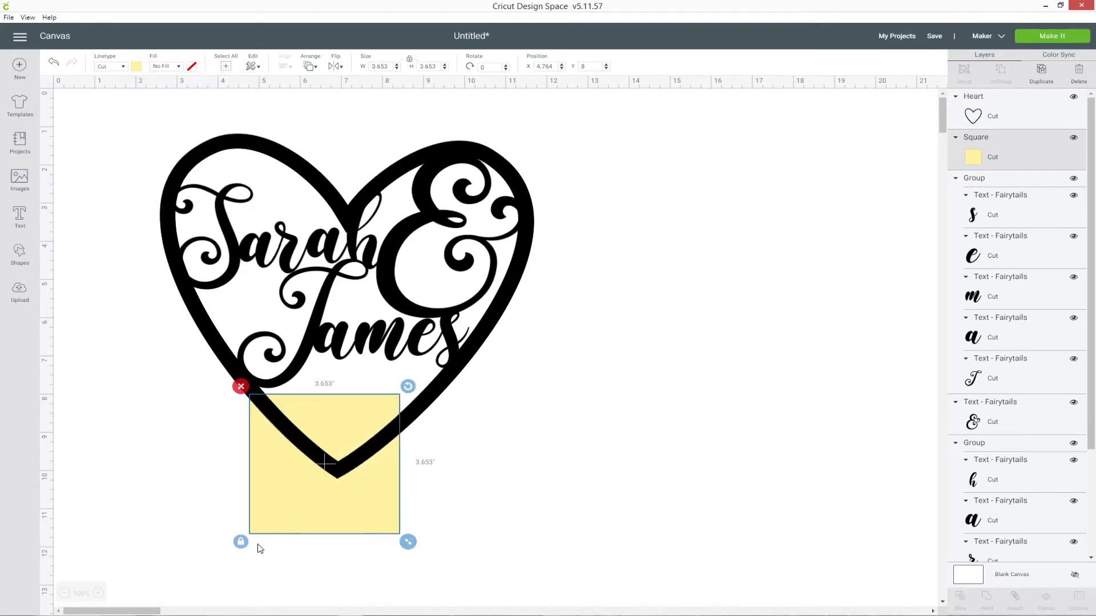
{"action": "left_click", "coordinate": [241, 543]}
{"action": "left_click_drag", "start_coordinate": [408, 542], "coordinate": [435, 432]}
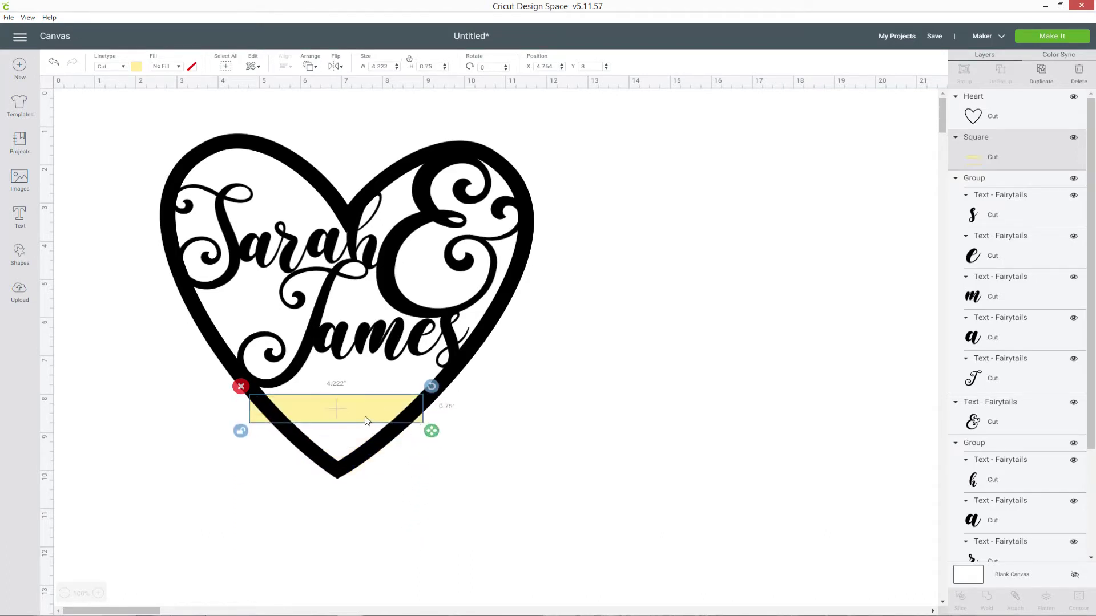
Step: Move the yellow bar's layer above the duplicate heart in the stacking order
{"action": "left_click", "coordinate": [341, 410]}
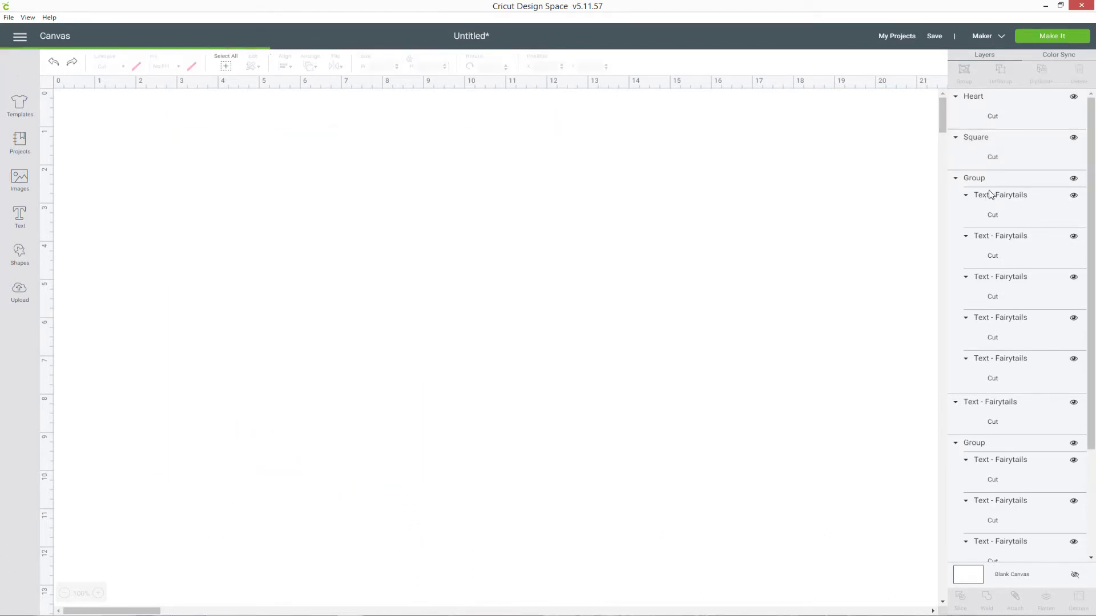
{"action": "left_click", "coordinate": [1003, 147]}
{"action": "left_click_drag", "start_coordinate": [1014, 150], "coordinate": [1011, 107]}
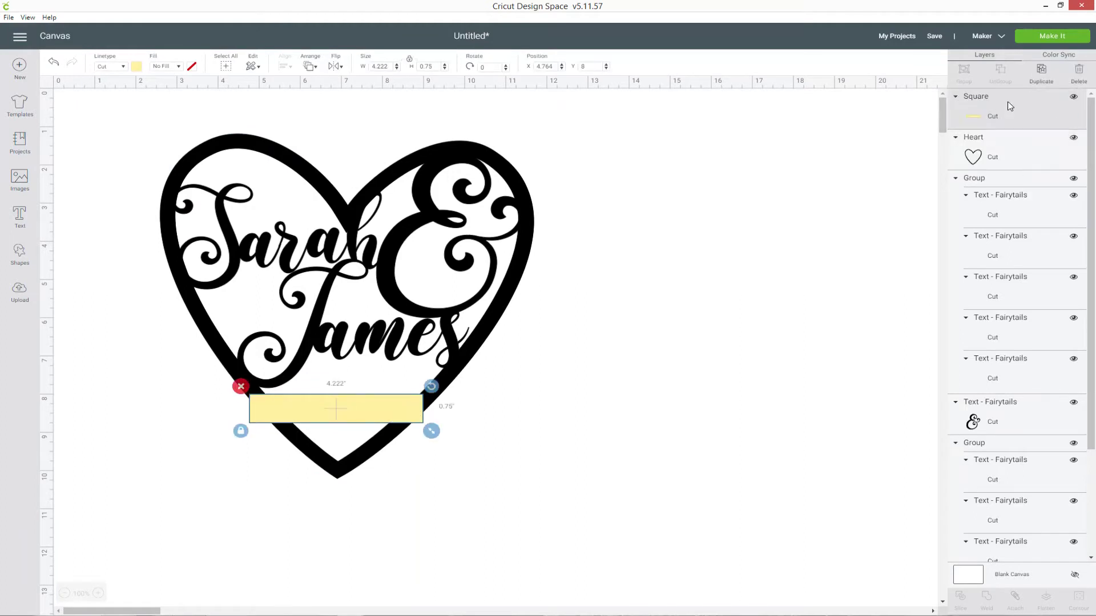
Step: Enlarge the bar to about 5.1 by 0.9 in and position it below the lower name, overlapping both sides of the heart
{"action": "left_click_drag", "start_coordinate": [365, 411], "coordinate": [362, 402]}
{"action": "left_click_drag", "start_coordinate": [420, 426], "coordinate": [467, 438]}
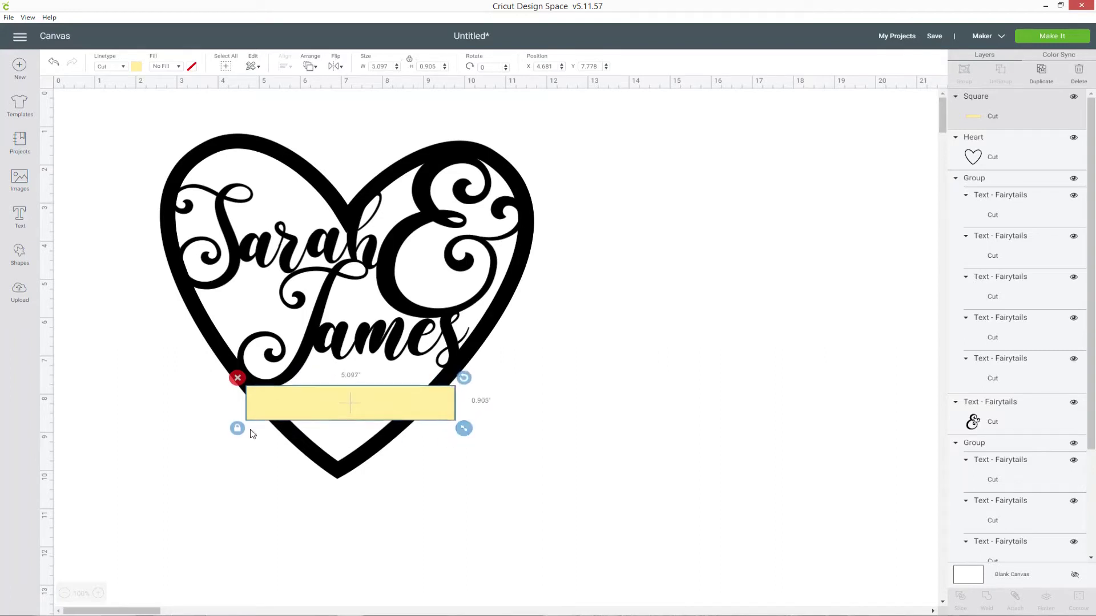
{"action": "left_click_drag", "start_coordinate": [272, 410], "coordinate": [267, 404]}
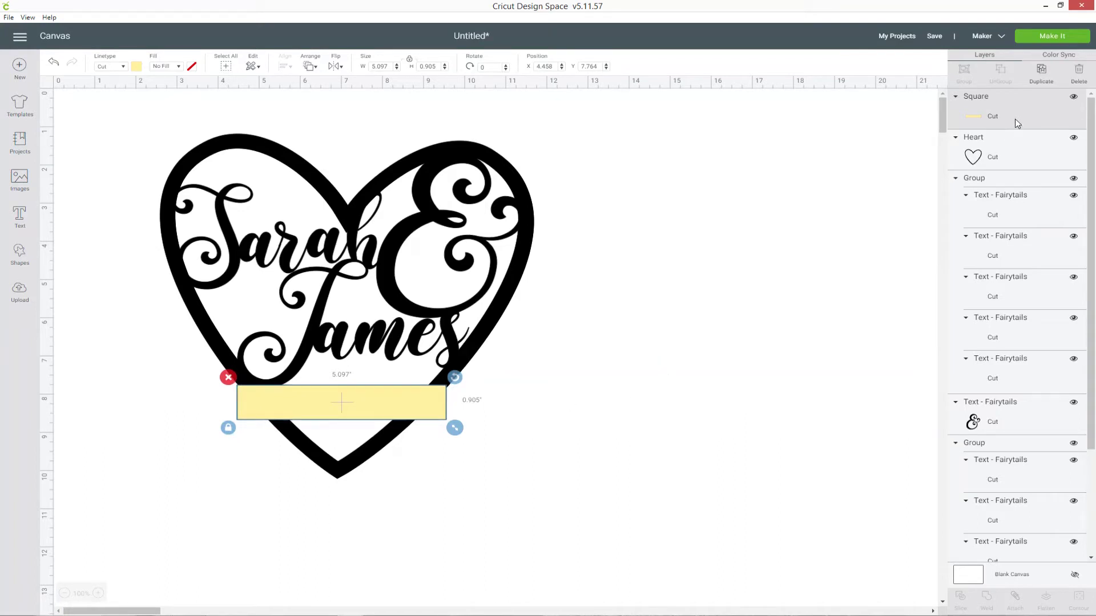
Step: Slice the duplicate heart with the yellow bar and toggle the first slice result's visibility to identify that piece
{"action": "left_click", "coordinate": [1010, 159], "text": "shift"}
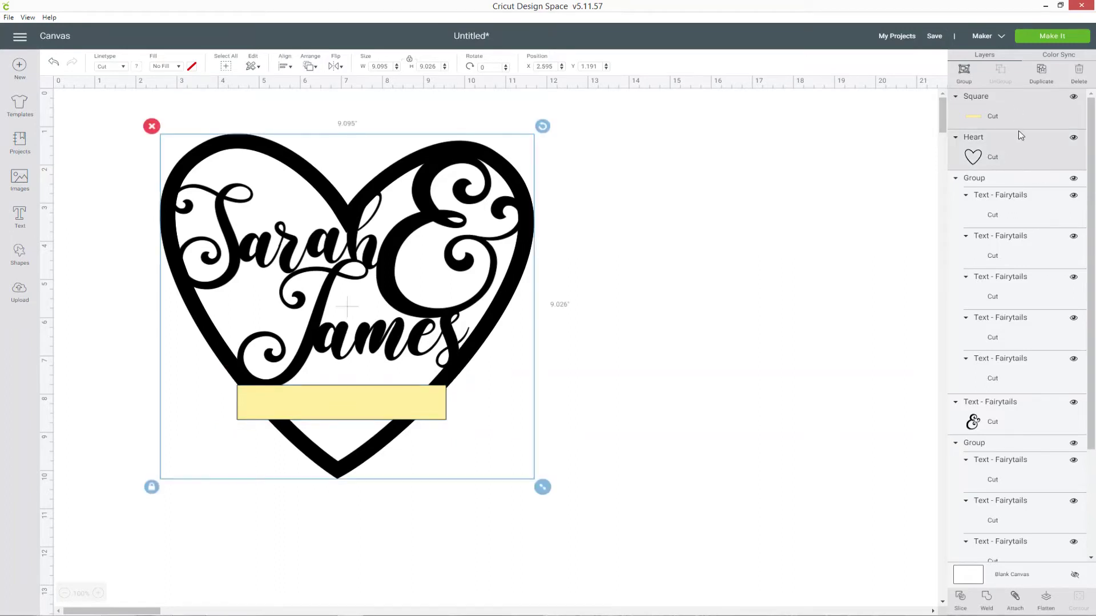
{"action": "left_click", "coordinate": [960, 608]}
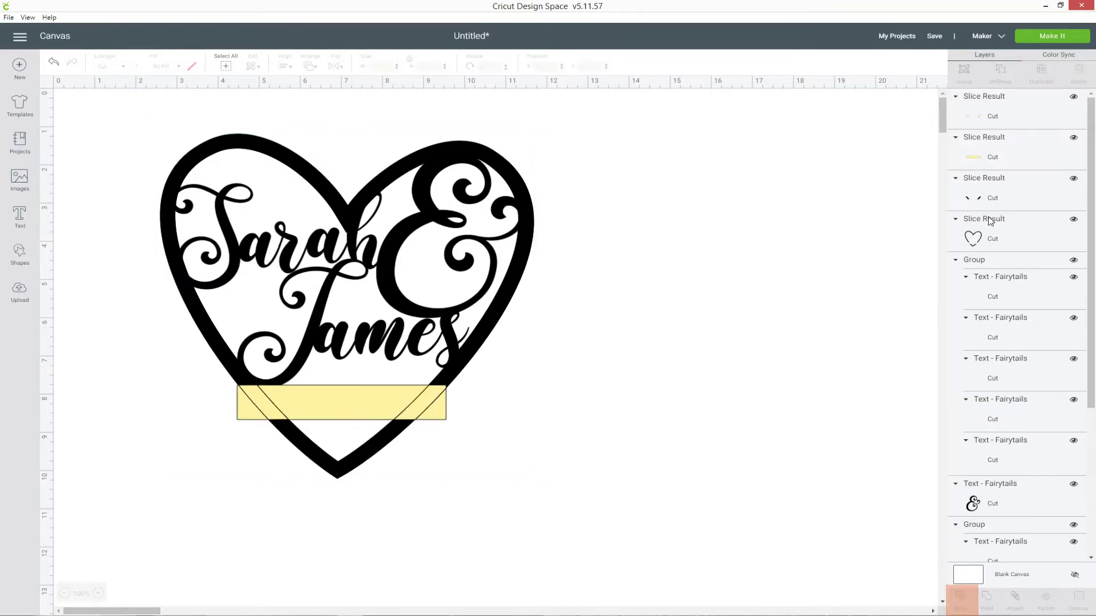
{"action": "left_click", "coordinate": [1073, 98]}
{"action": "left_click", "coordinate": [1073, 99]}
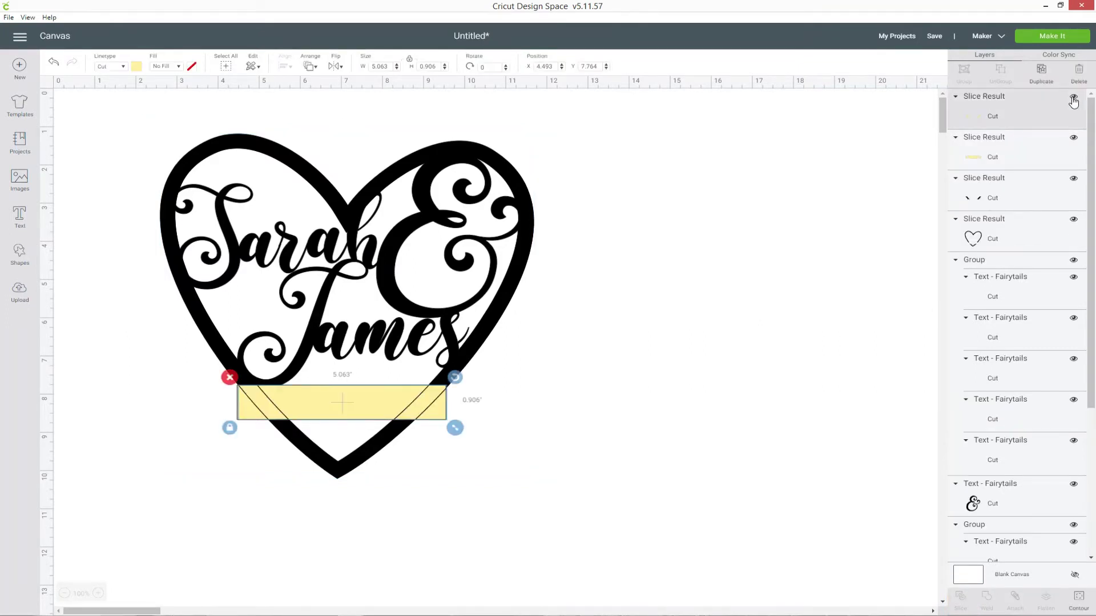
{"action": "left_click", "coordinate": [1073, 99]}
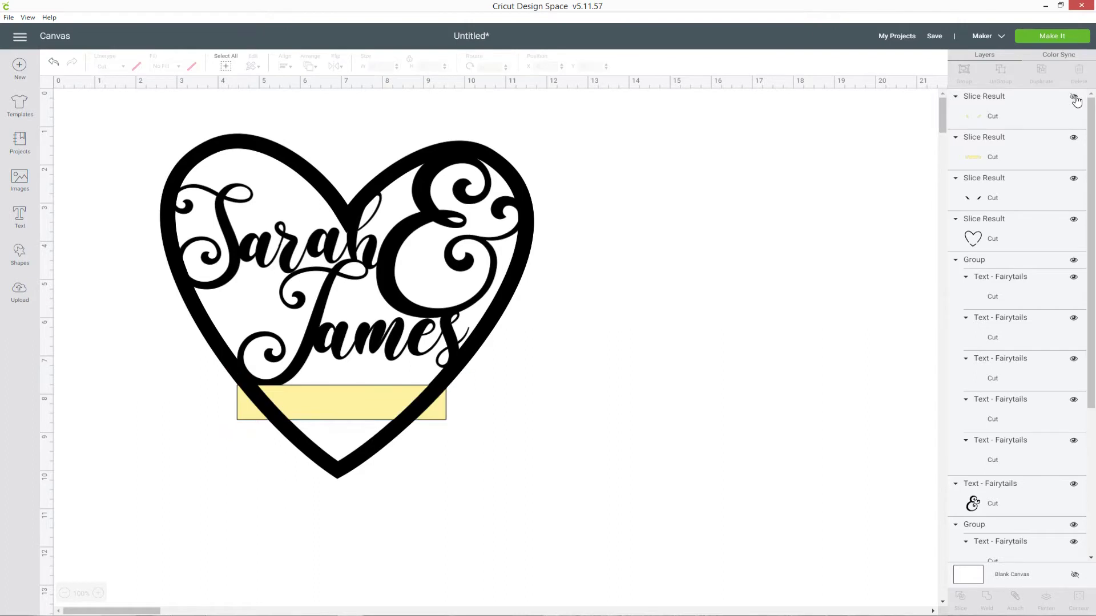
{"action": "left_click", "coordinate": [1073, 99]}
{"action": "right_click", "coordinate": [1035, 112]}
{"action": "left_click", "coordinate": [1048, 114]}
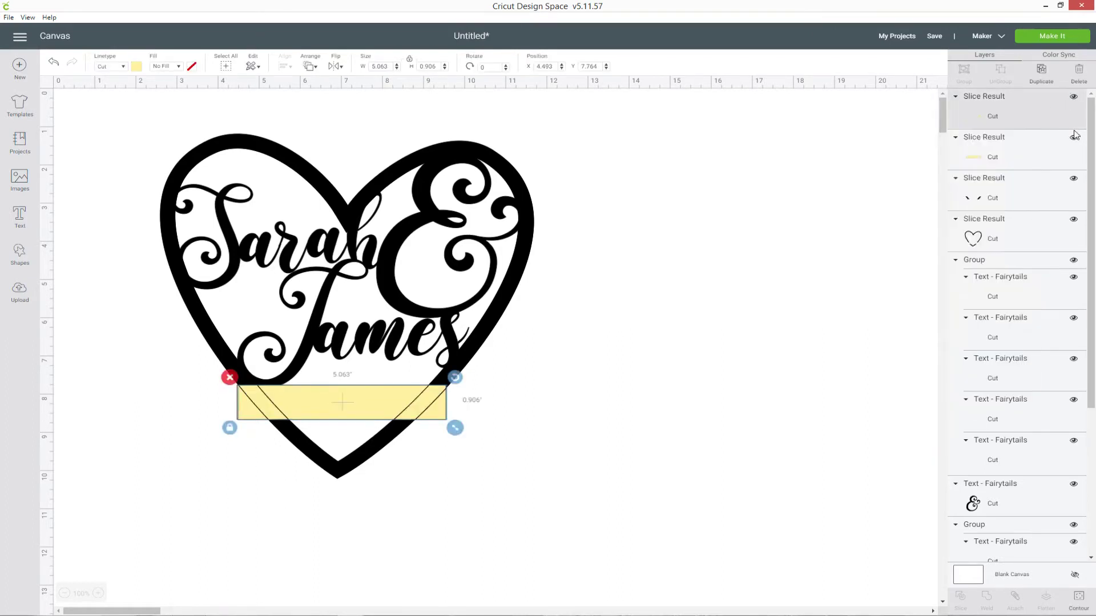
Step: Delete the sliced heart outline and both sets of small overlap pieces, keeping the yellow bar and the original heart
{"action": "left_click", "coordinate": [1021, 245]}
{"action": "right_click", "coordinate": [1013, 235]}
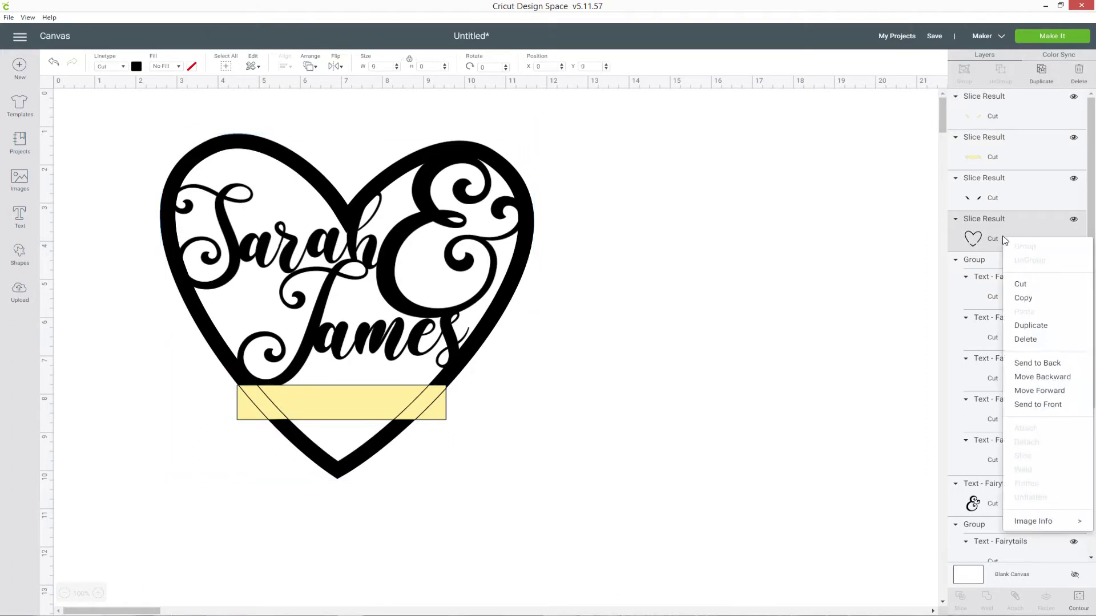
{"action": "left_click", "coordinate": [1044, 341]}
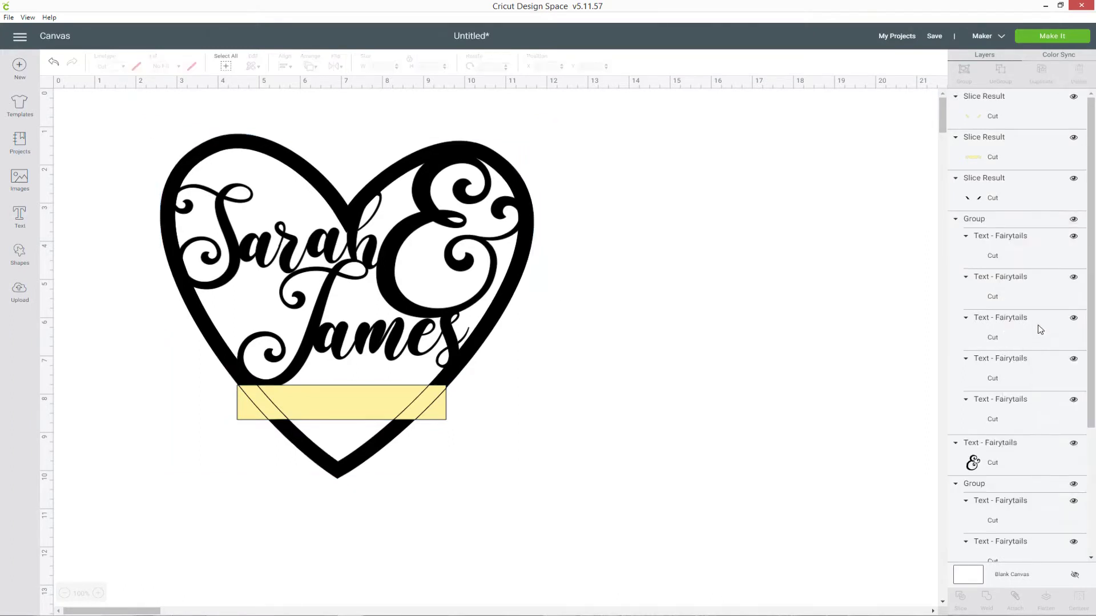
{"action": "left_click", "coordinate": [1008, 196]}
{"action": "right_click", "coordinate": [1051, 203]}
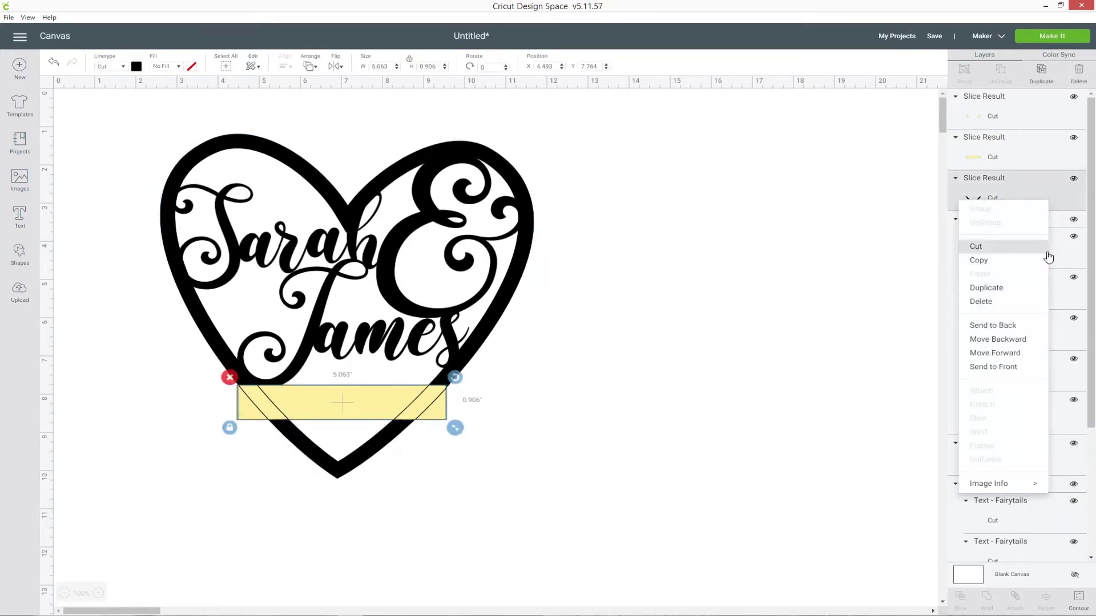
{"action": "left_click", "coordinate": [1010, 307]}
{"action": "left_click", "coordinate": [1021, 127]}
{"action": "right_click", "coordinate": [1021, 137]}
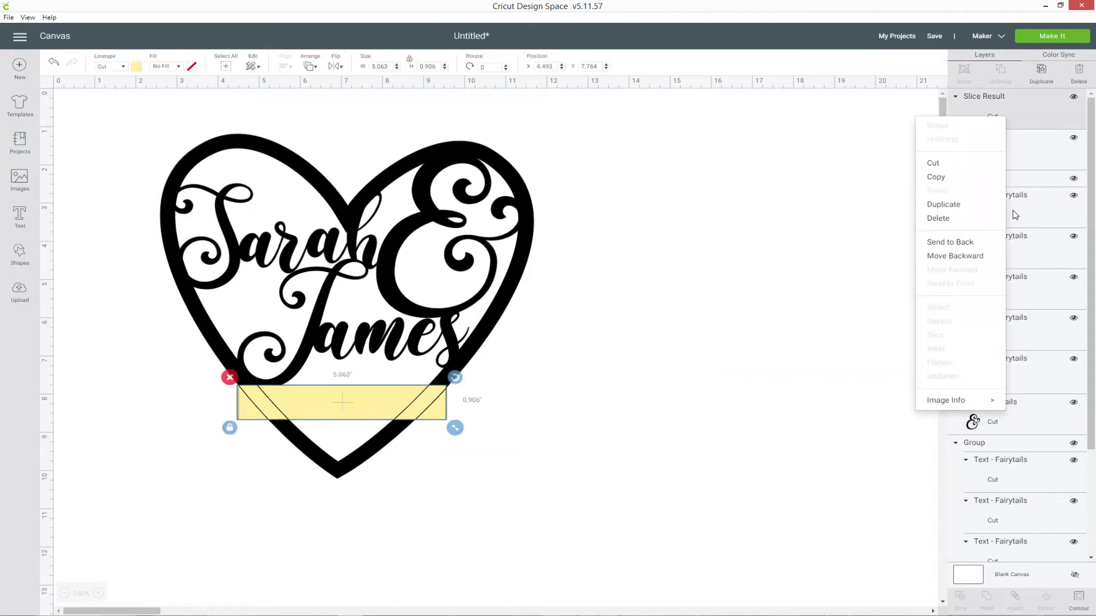
{"action": "left_click", "coordinate": [971, 218]}
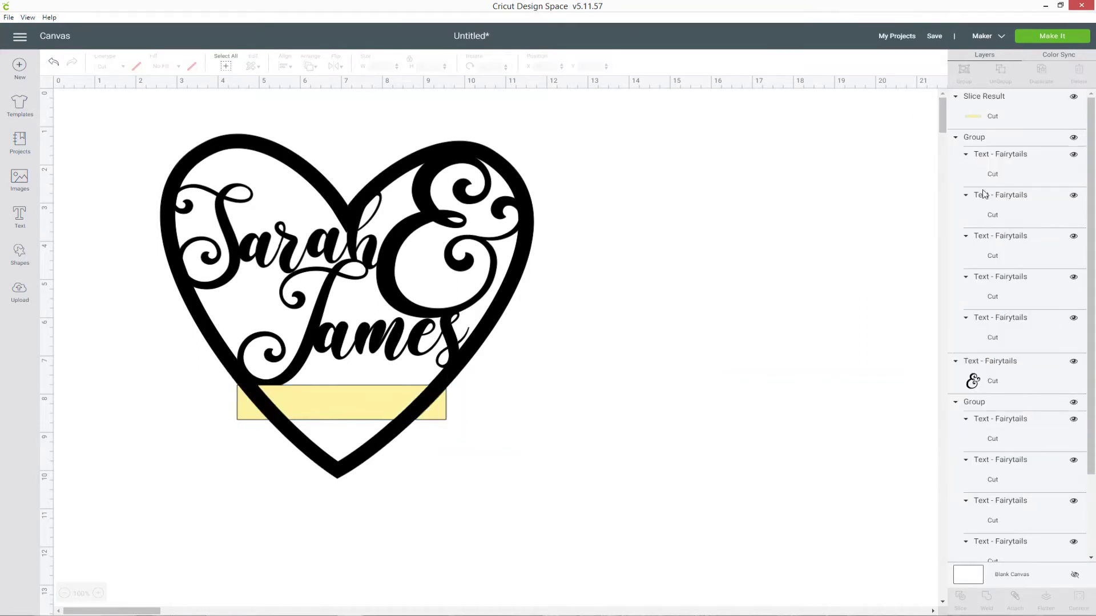
Step: Hide the contours of the bar's two triangular end pieces, leaving only the section inside the heart
{"action": "left_click", "coordinate": [1029, 124]}
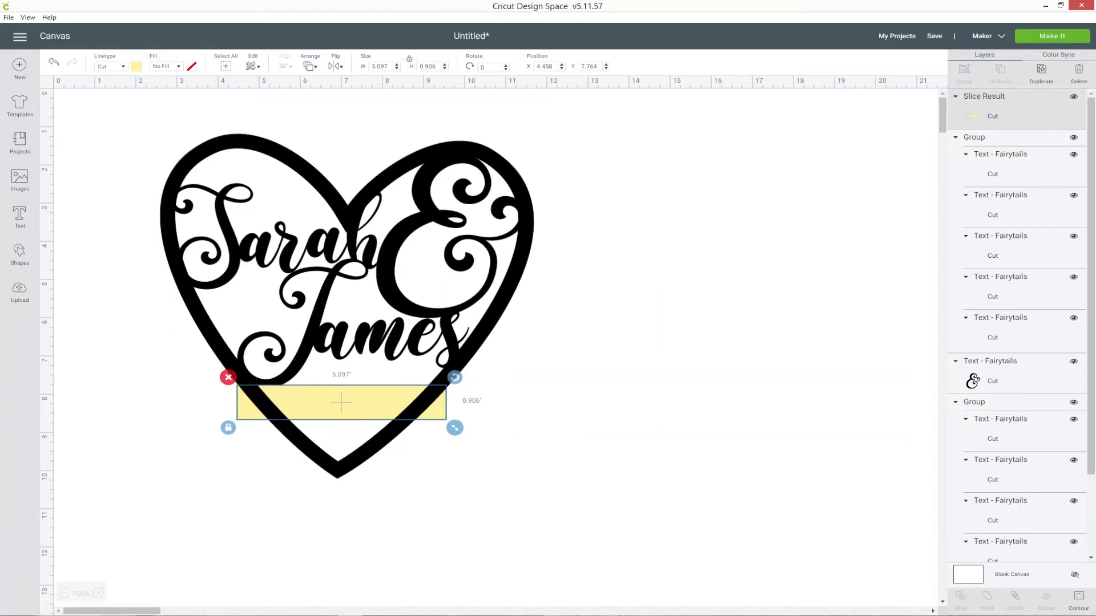
{"action": "left_click", "coordinate": [1078, 605]}
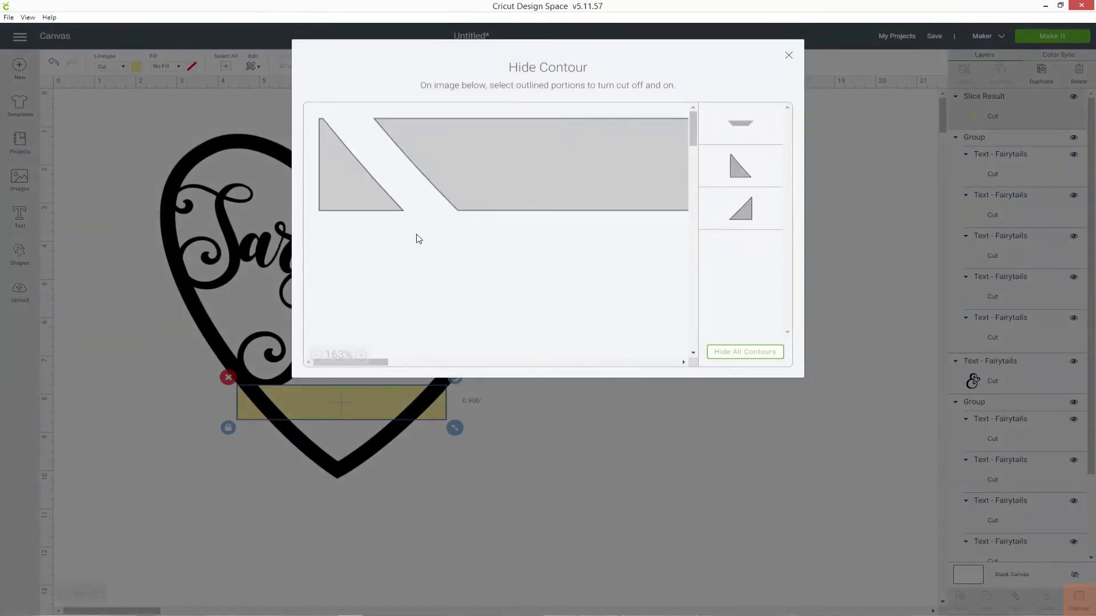
{"action": "left_click", "coordinate": [356, 193]}
{"action": "left_click_drag", "start_coordinate": [379, 362], "coordinate": [445, 375]}
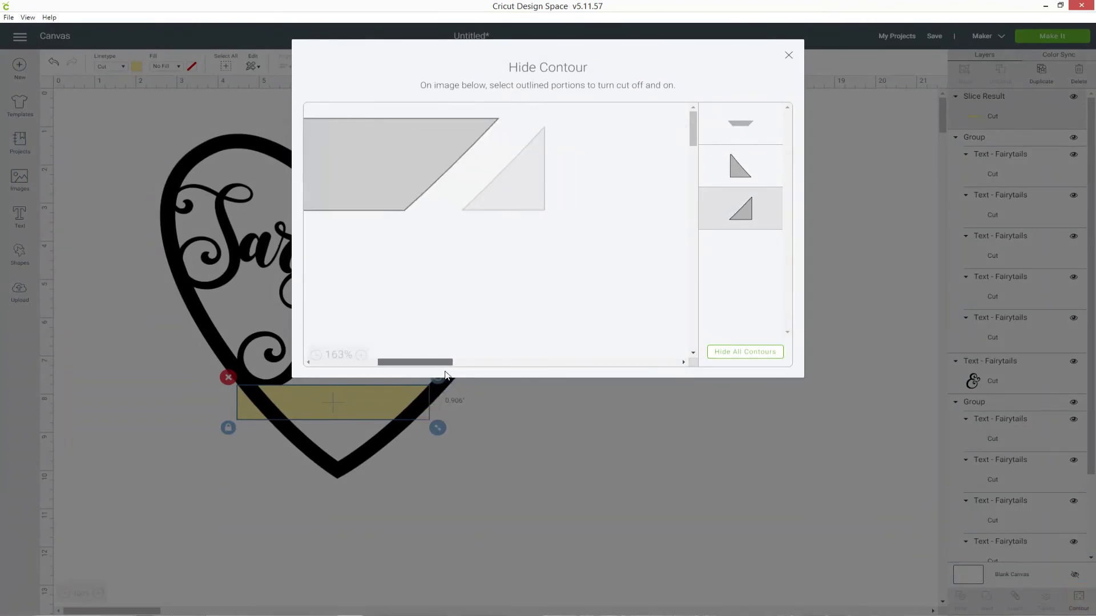
{"action": "left_click", "coordinate": [506, 188]}
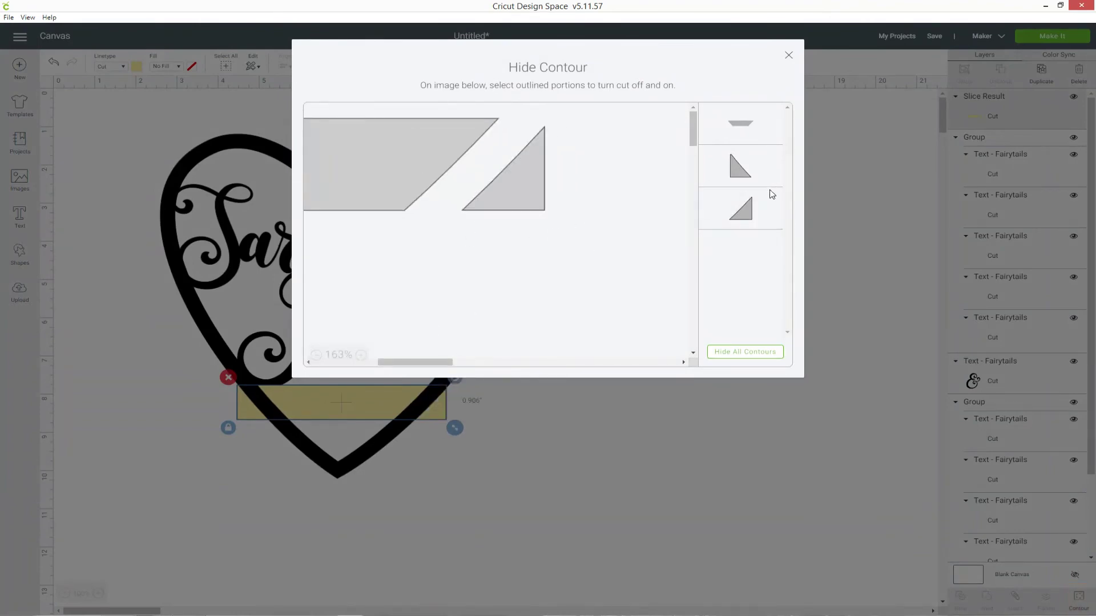
{"action": "left_click", "coordinate": [789, 55]}
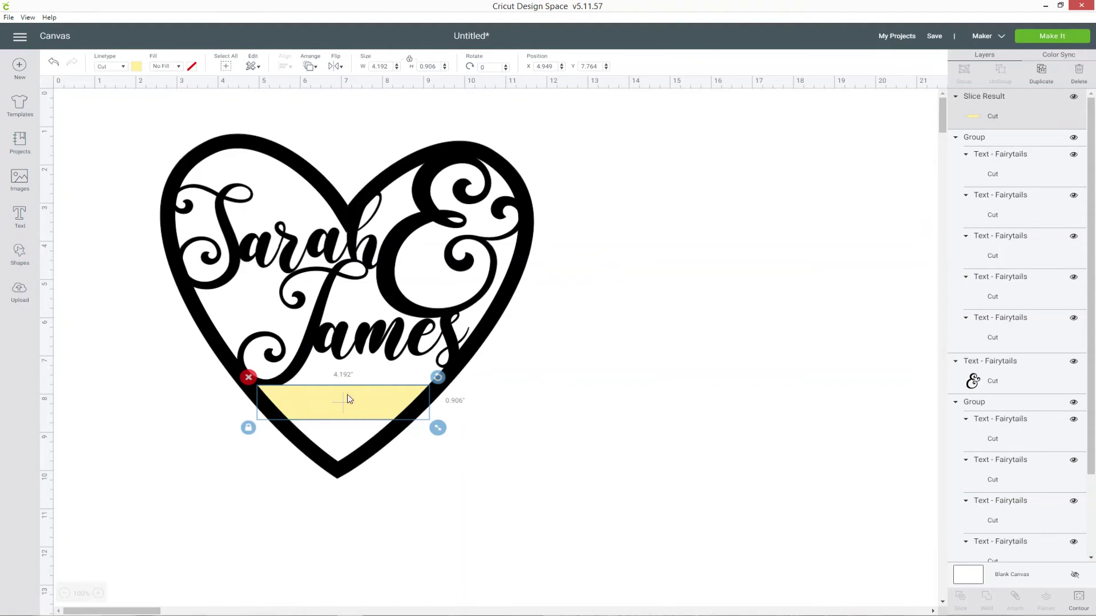
Step: Recolor the trimmed bar black, keeping it in place inside the heart
{"action": "left_click_drag", "start_coordinate": [389, 403], "coordinate": [670, 401]}
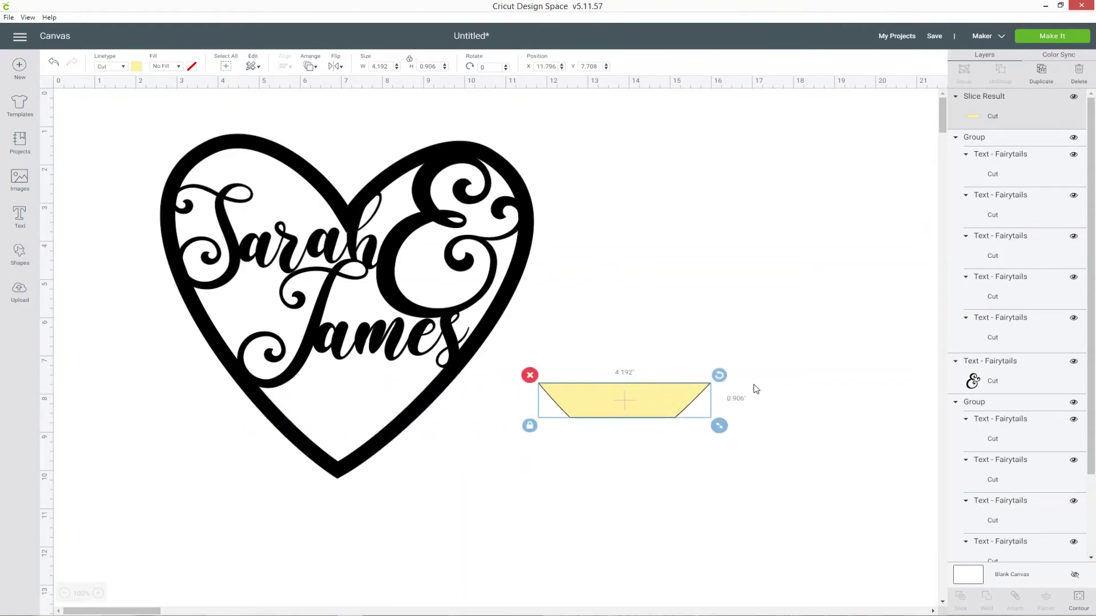
{"action": "key", "text": "ctrl+z"}
{"action": "left_click", "coordinate": [137, 66]}
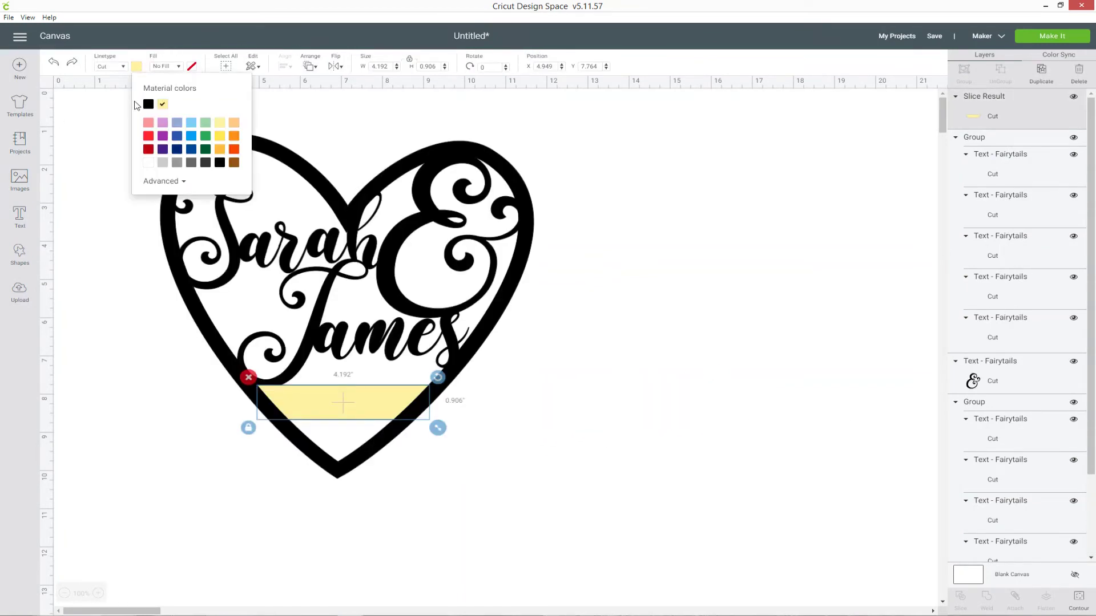
{"action": "left_click", "coordinate": [149, 105]}
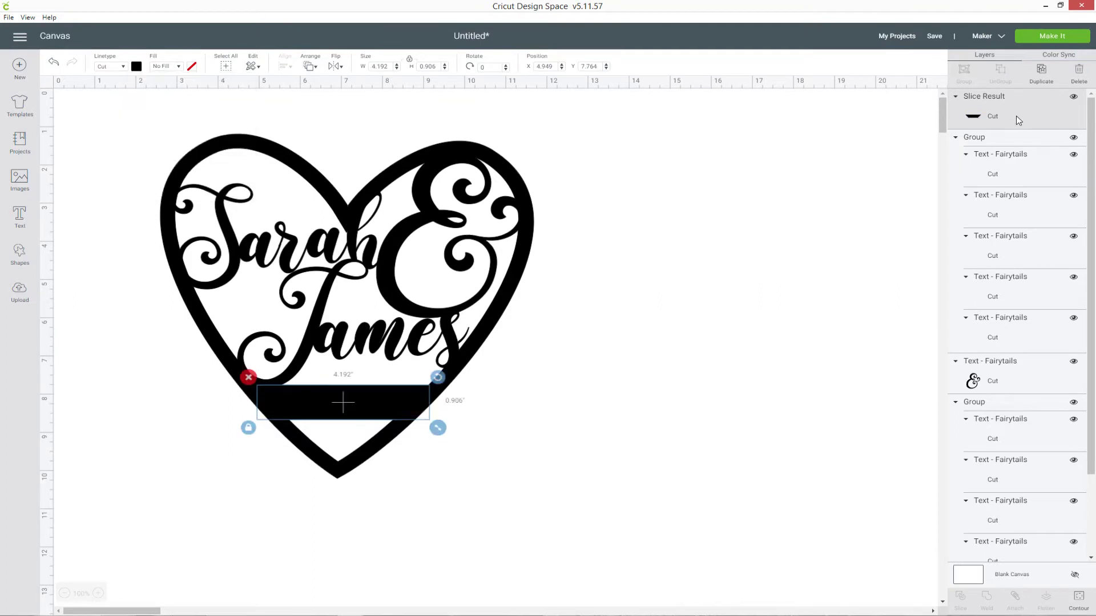
Step: Weld the black bar to the original heart outline
{"action": "scroll", "coordinate": [1018, 119], "scroll_direction": "down", "scroll_amount": 5}
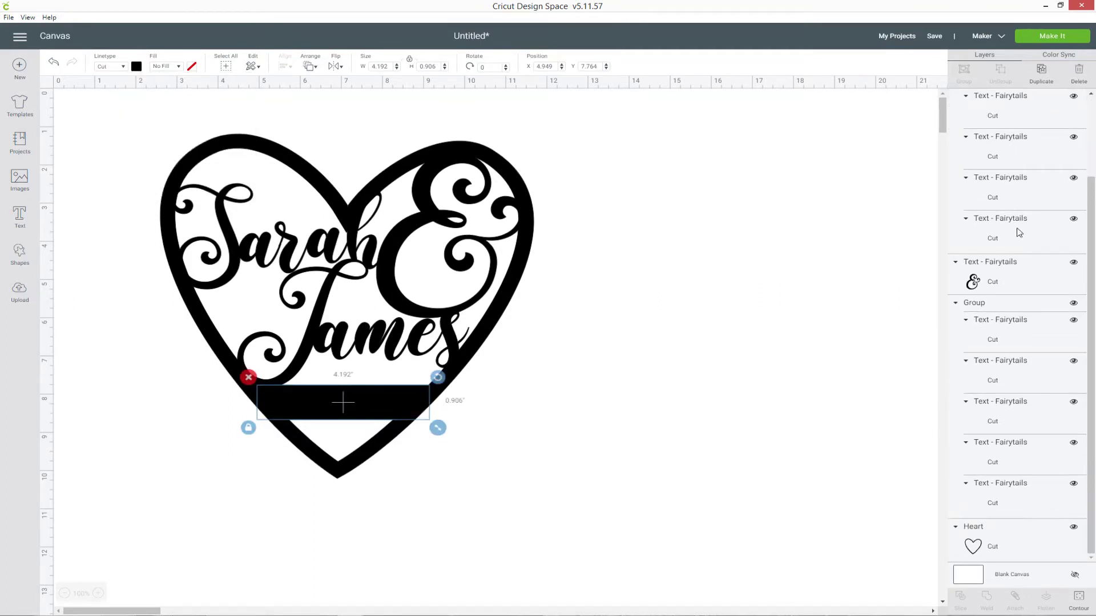
{"action": "left_click", "coordinate": [1027, 550], "text": "shift"}
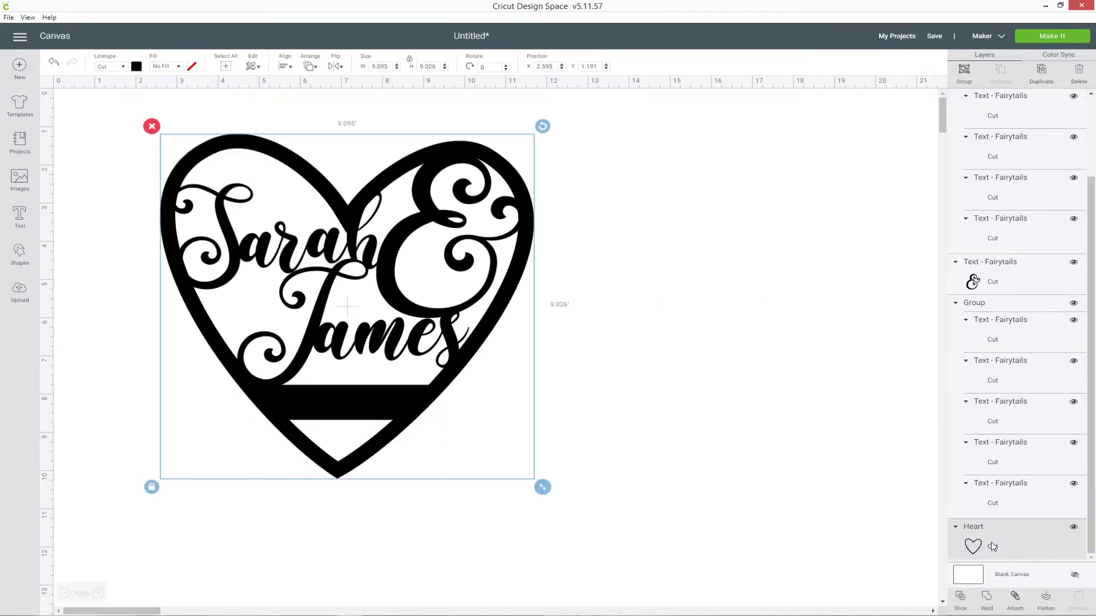
{"action": "left_click", "coordinate": [986, 597]}
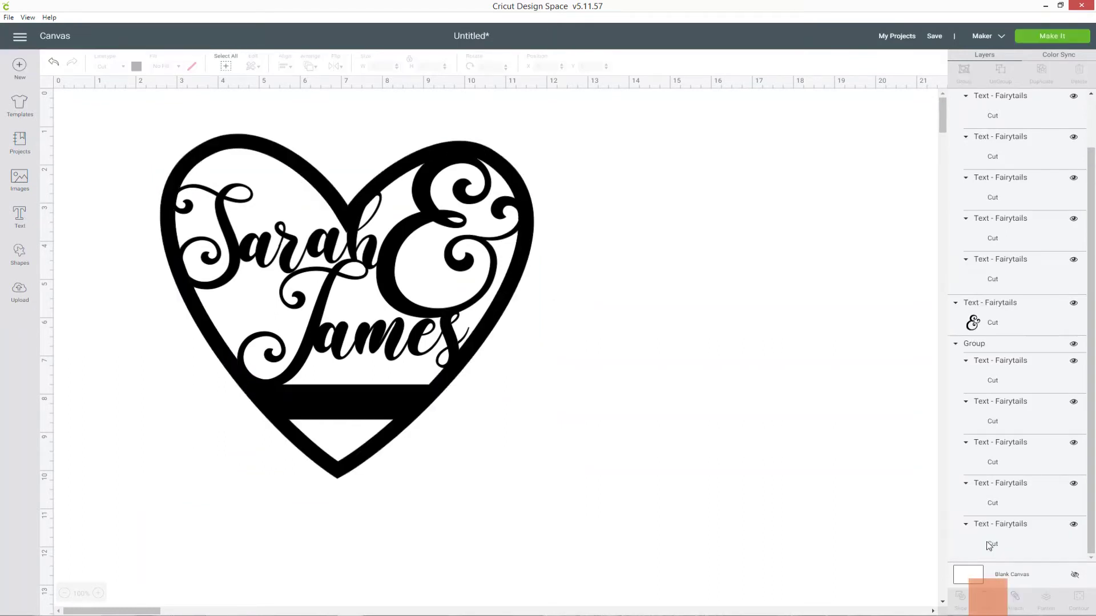
{"action": "scroll", "coordinate": [1023, 180], "scroll_direction": "up", "scroll_amount": 1}
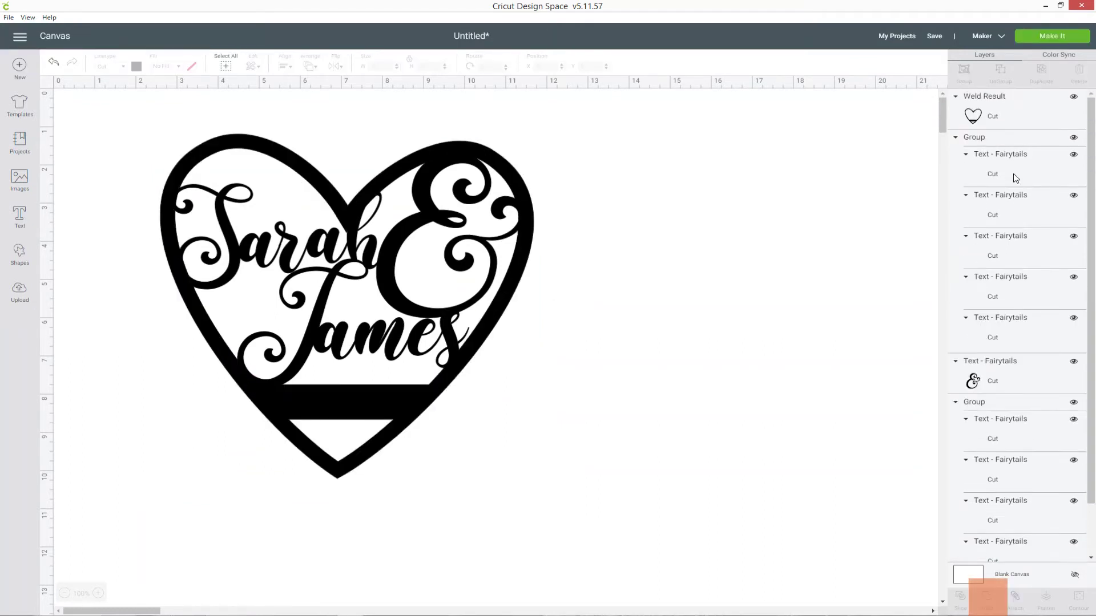
Step: Hide the welded heart layer and show it again to check that the bar belongs to the outline
{"action": "left_click", "coordinate": [1073, 99]}
{"action": "left_click", "coordinate": [1073, 99]}
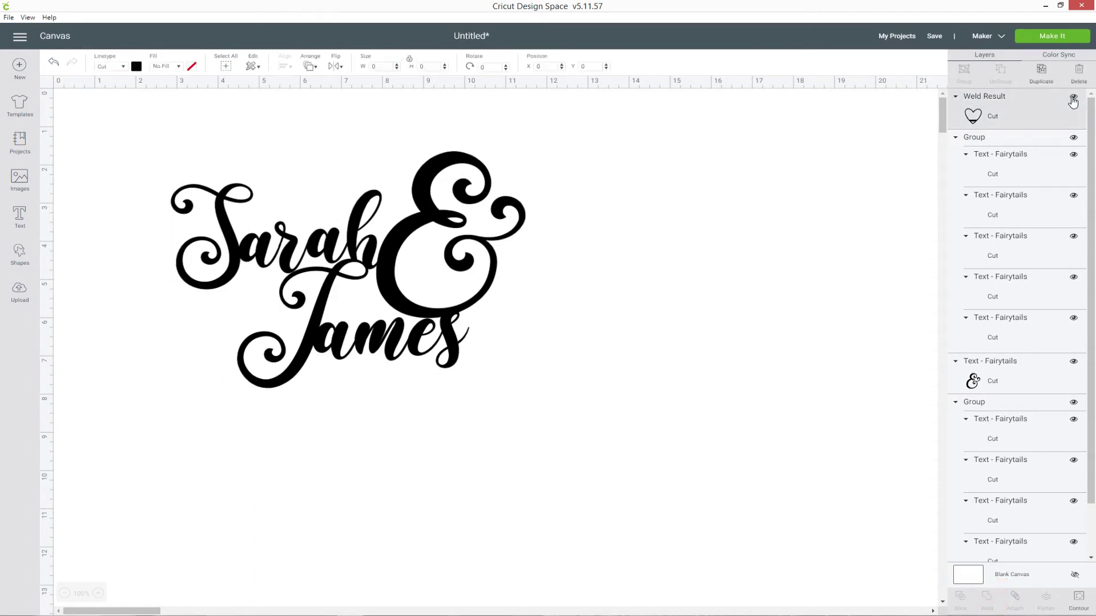
{"action": "left_click", "coordinate": [1073, 99]}
{"action": "left_click", "coordinate": [1073, 100]}
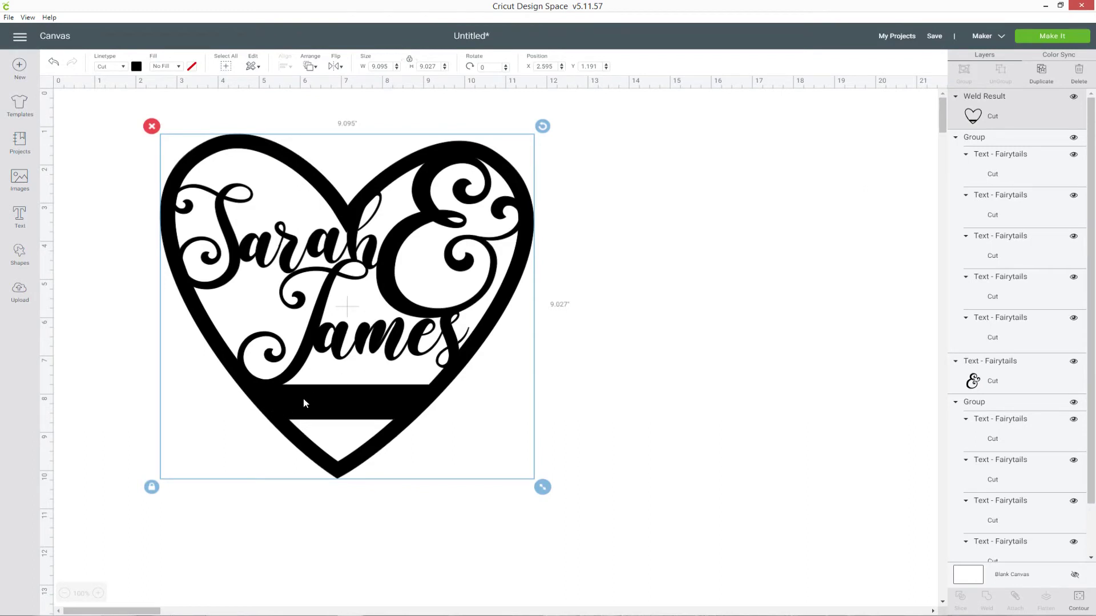
{"action": "left_click", "coordinate": [622, 373]}
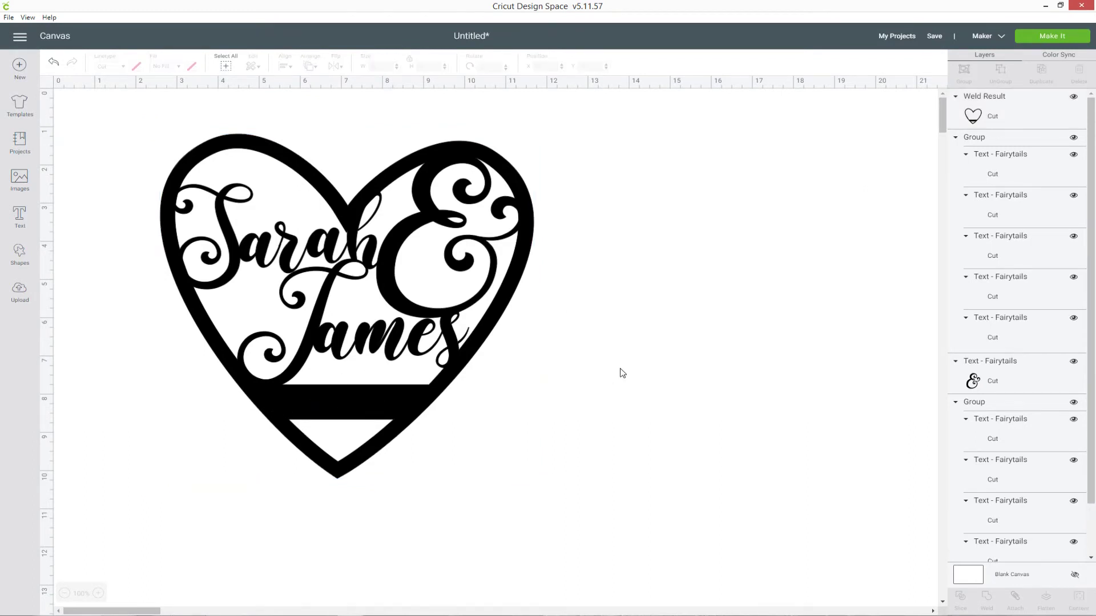
Step: Add the text 01/01/2015 in white and position it on the black bar in the lower part of the heart
{"action": "left_click", "coordinate": [20, 217]}
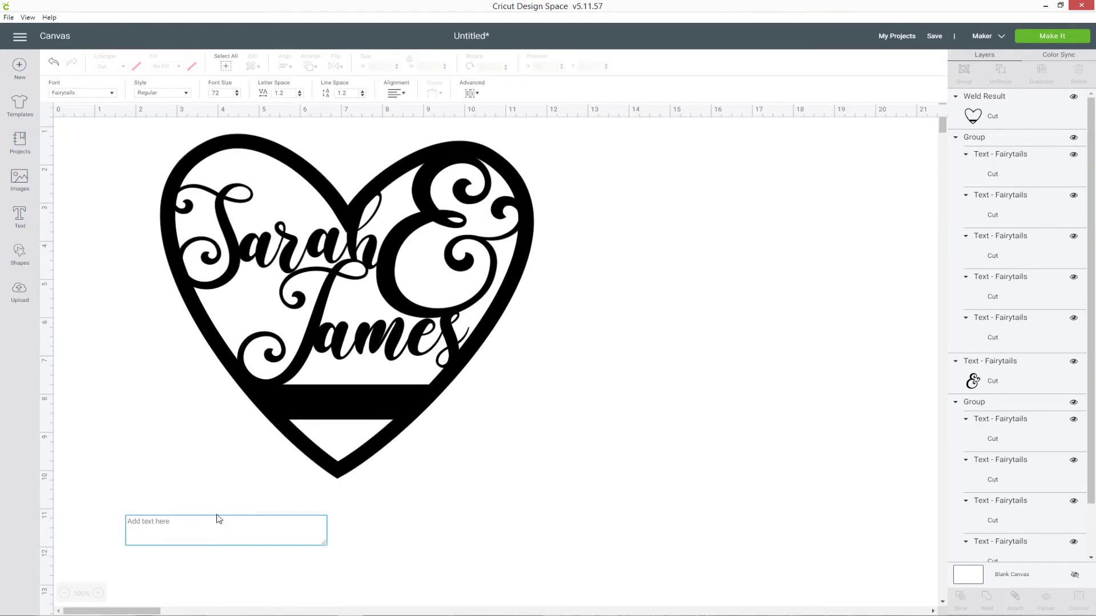
{"action": "type", "text": "01/01/2015"}
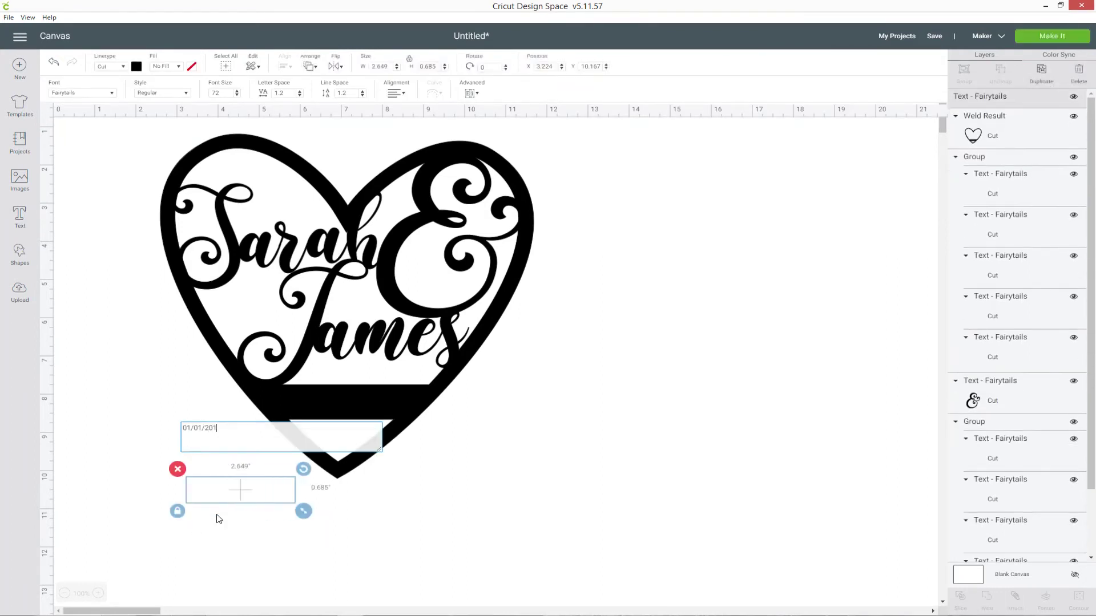
{"action": "left_click", "coordinate": [136, 66]}
{"action": "left_click", "coordinate": [148, 163]}
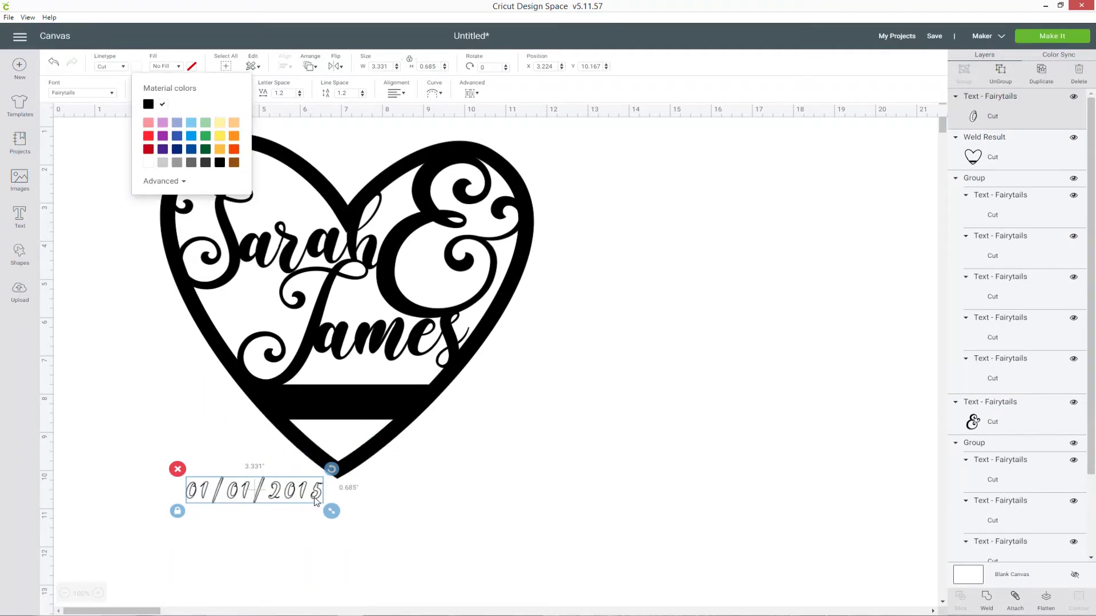
{"action": "left_click_drag", "start_coordinate": [313, 497], "coordinate": [413, 406]}
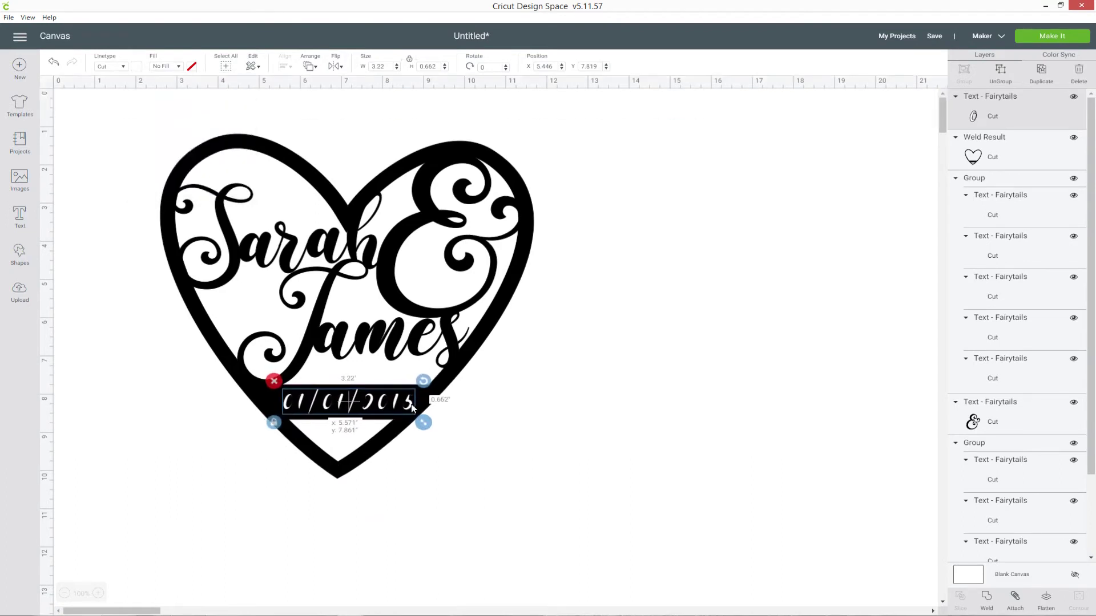
{"action": "left_click", "coordinate": [522, 435]}
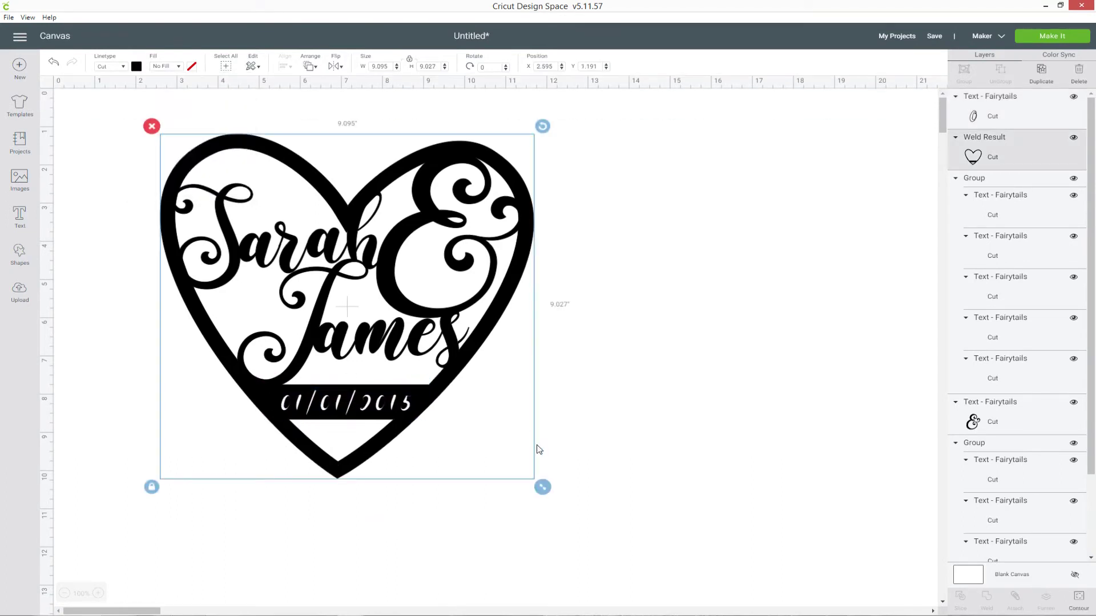
{"action": "left_click", "coordinate": [722, 404]}
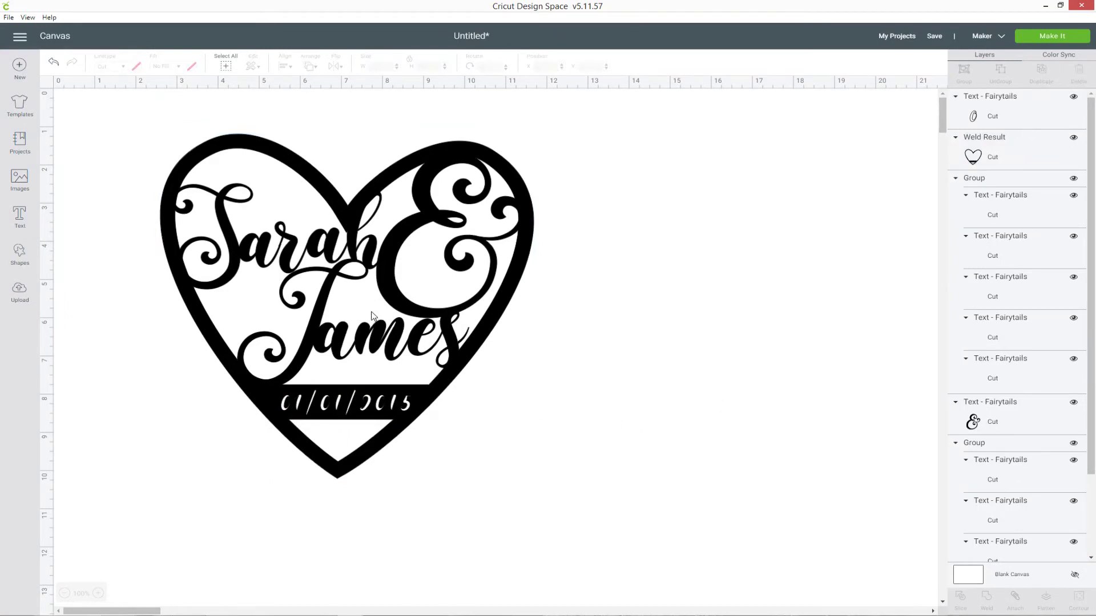
Step: Find a stencil font among all fonts and apply Girly Stencil to the date text
{"action": "left_click", "coordinate": [406, 411]}
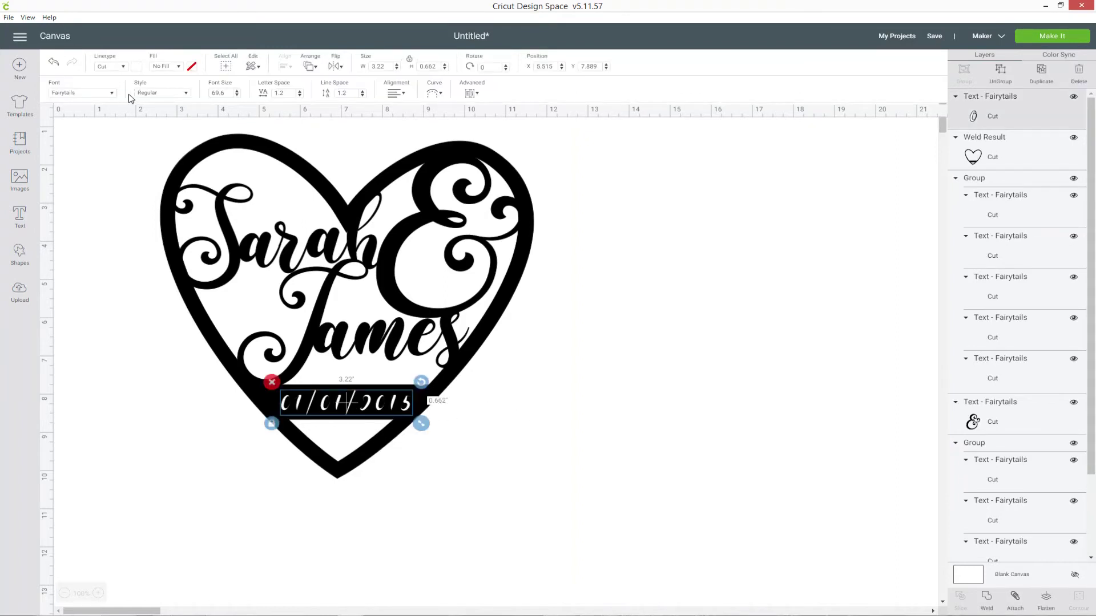
{"action": "left_click", "coordinate": [110, 95]}
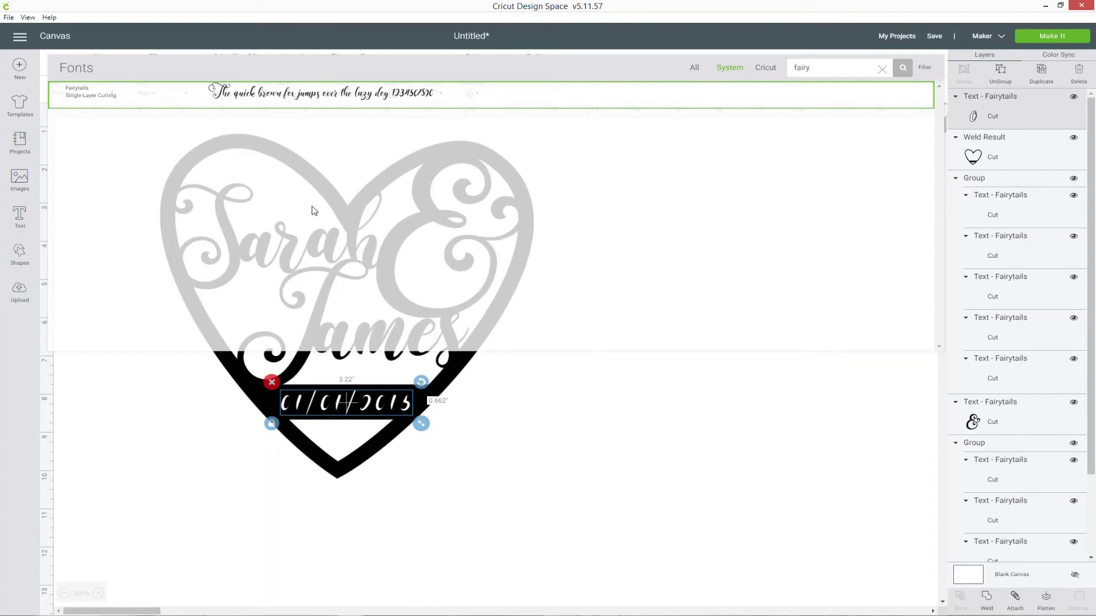
{"action": "double_click", "coordinate": [841, 70]}
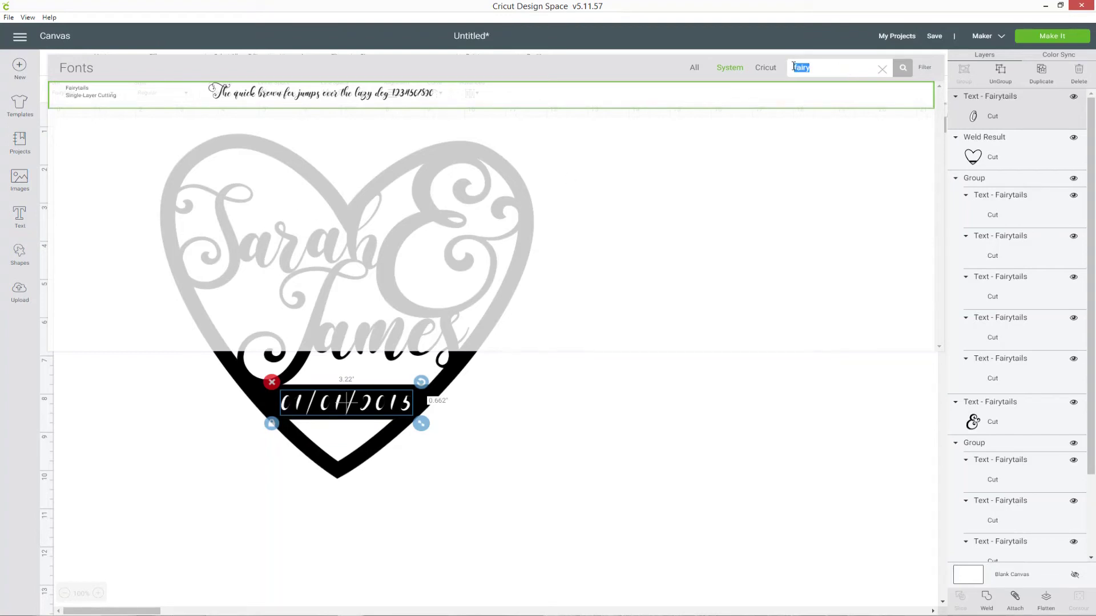
{"action": "left_click", "coordinate": [693, 70]}
{"action": "type", "text": "stencil"}
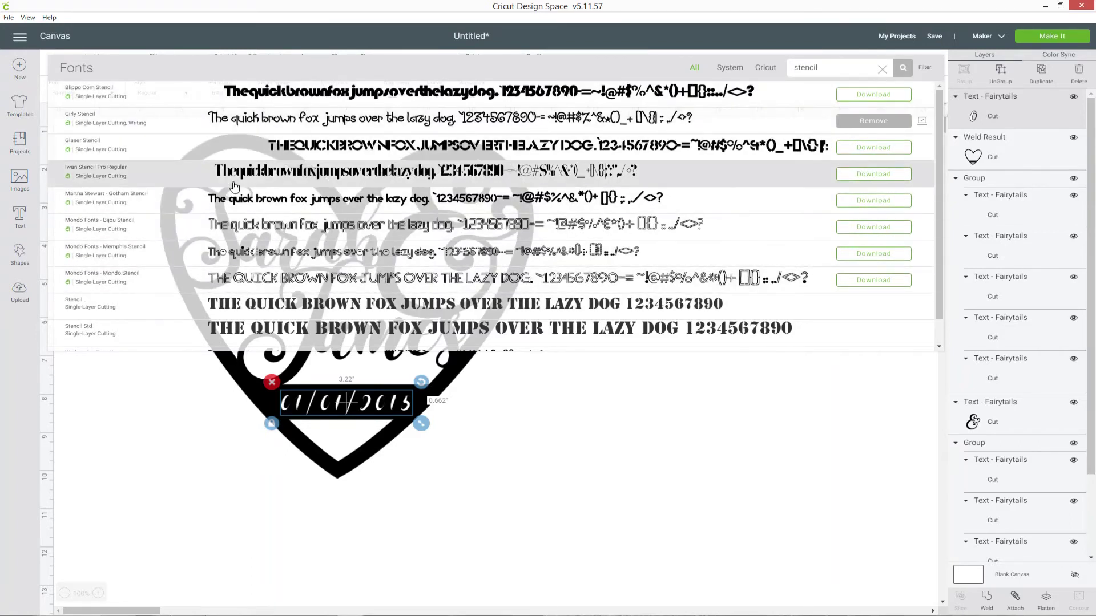
{"action": "left_click", "coordinate": [303, 126]}
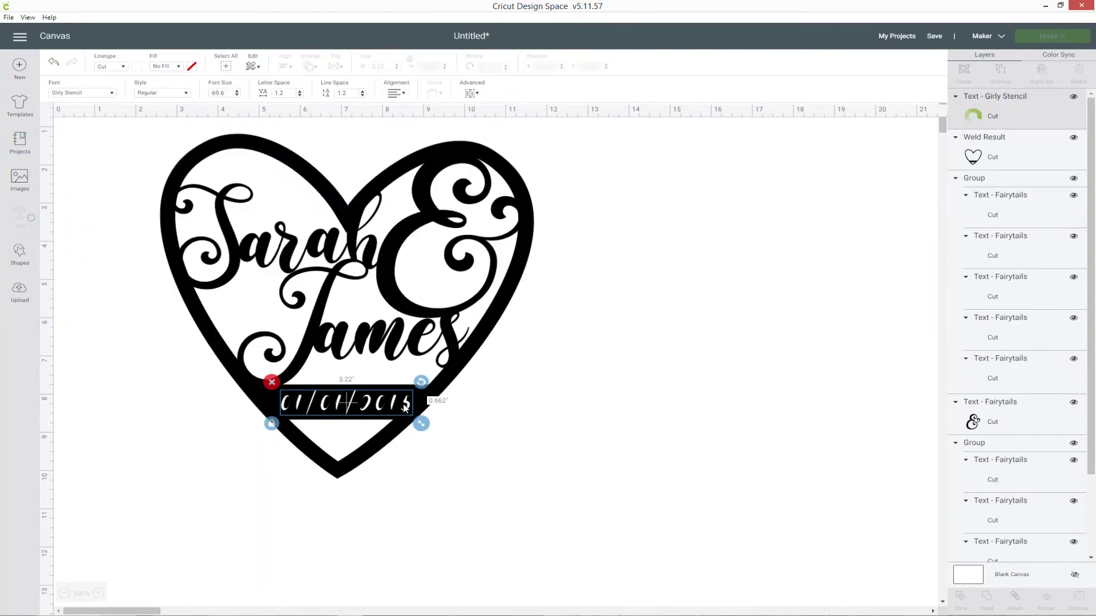
Step: Move the date out beside the heart, enlarged for a closer look, and recolor it light purple
{"action": "left_click_drag", "start_coordinate": [428, 411], "coordinate": [608, 402]}
{"action": "left_click_drag", "start_coordinate": [824, 457], "coordinate": [873, 468]}
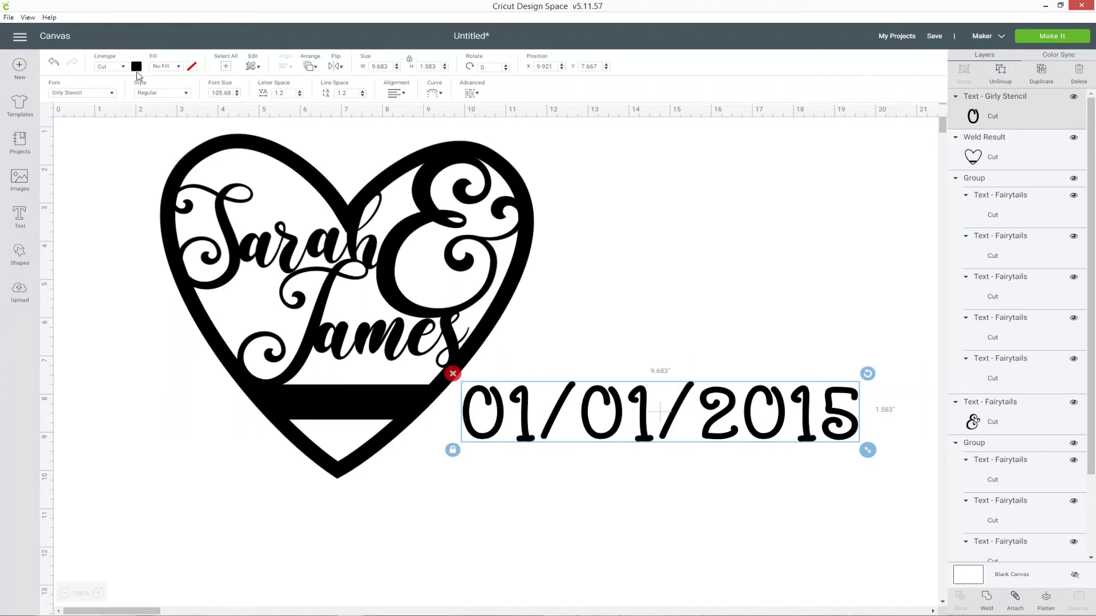
{"action": "left_click", "coordinate": [136, 66]}
{"action": "left_click", "coordinate": [162, 122]}
Step: Shrink the date to about 3.47 × 0.57 inches and center it on the black bar
{"action": "left_click_drag", "start_coordinate": [867, 450], "coordinate": [380, 407]}
{"action": "left_click", "coordinate": [593, 399]}
{"action": "left_click", "coordinate": [570, 398]}
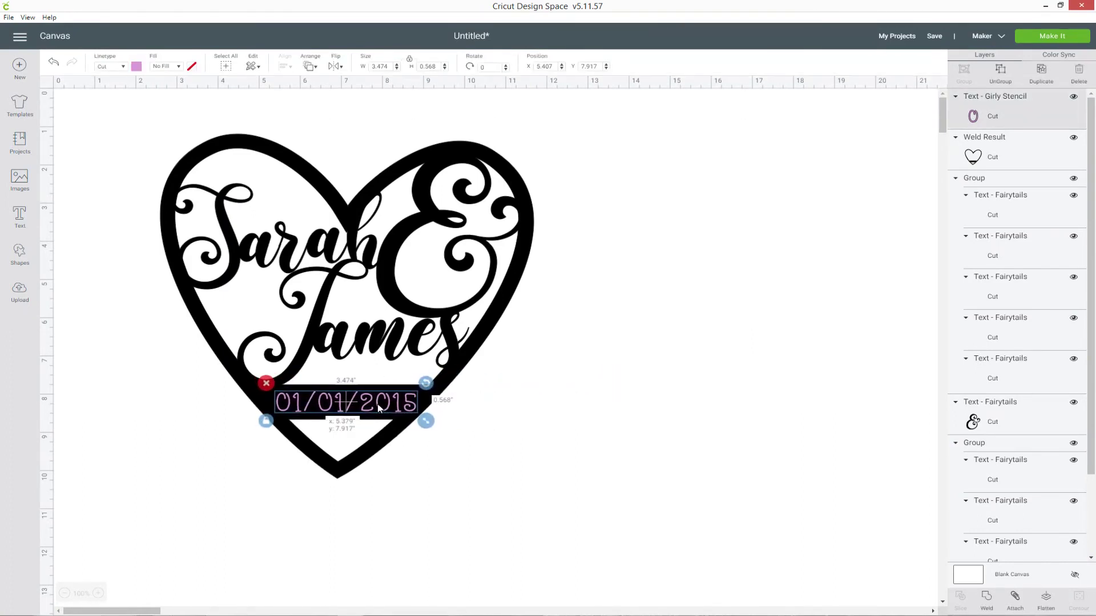
{"action": "left_click", "coordinate": [581, 427]}
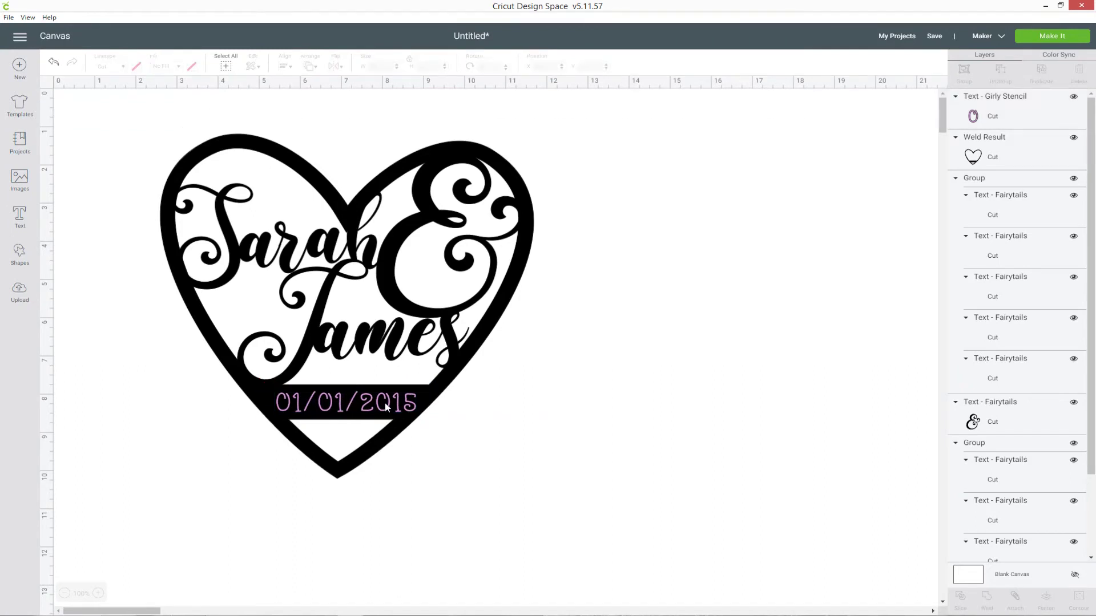
{"action": "left_click", "coordinate": [403, 402]}
{"action": "left_click", "coordinate": [404, 402]}
{"action": "left_click", "coordinate": [657, 348]}
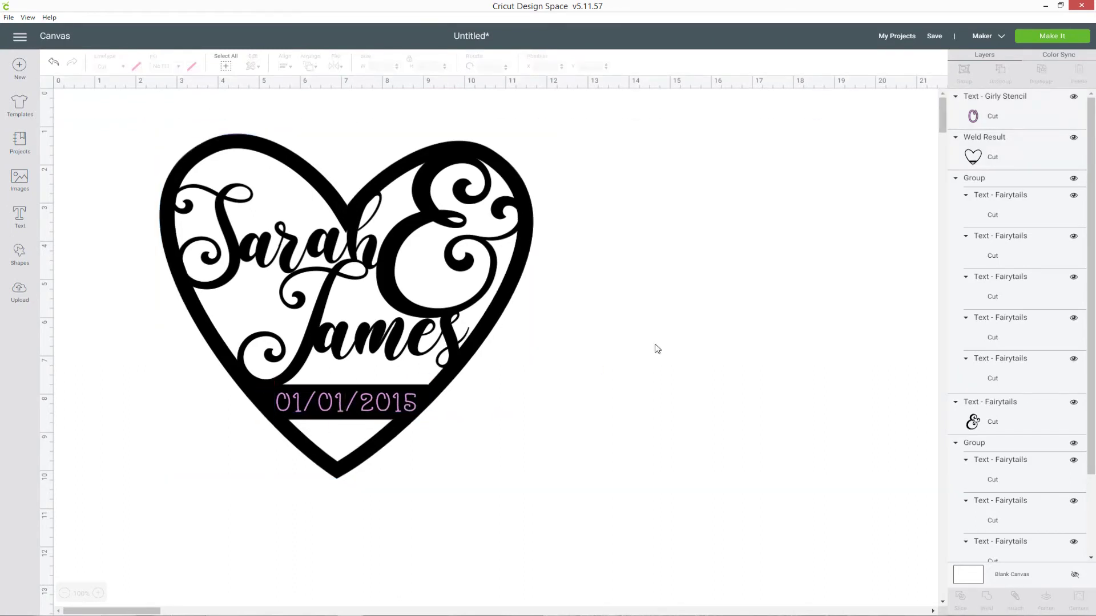
Step: Slice the date out of the welded heart and delete the two leftover date pieces
{"action": "left_click", "coordinate": [1015, 111]}
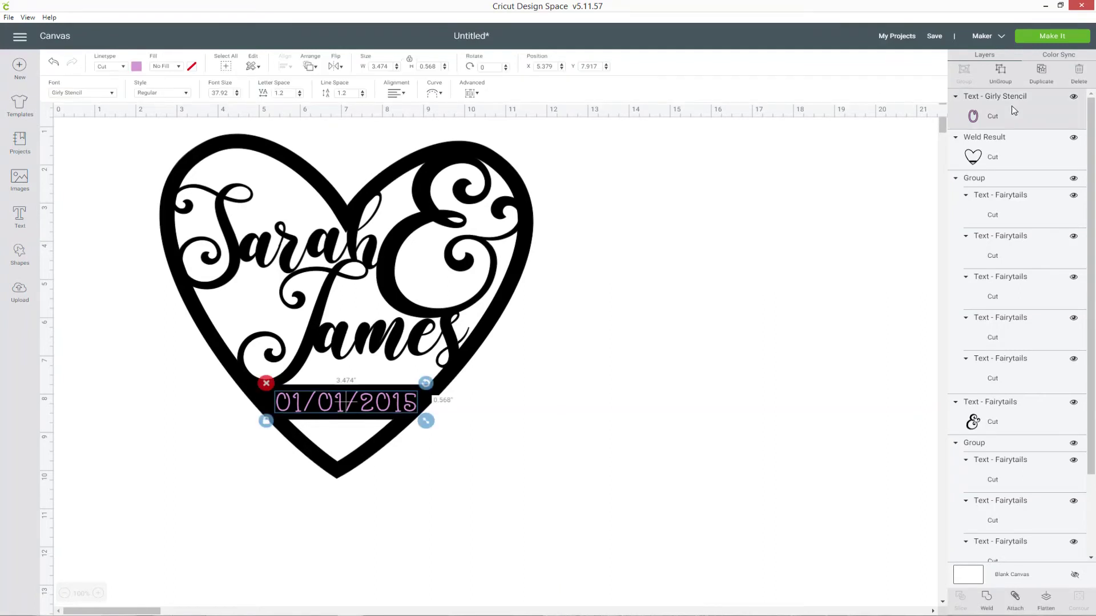
{"action": "left_click", "coordinate": [1024, 155], "text": "shift"}
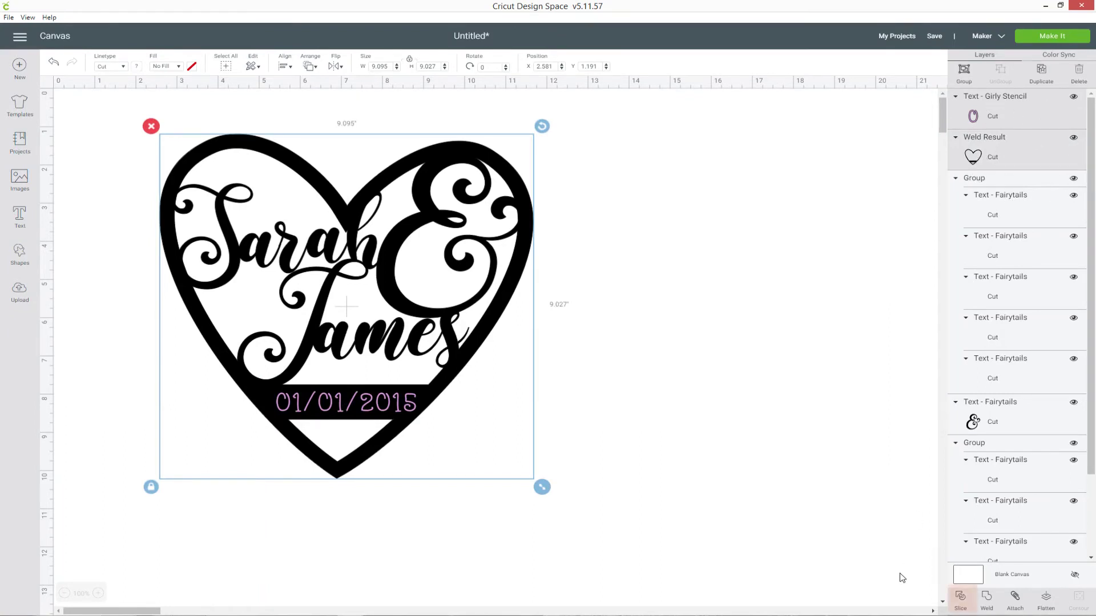
{"action": "left_click", "coordinate": [961, 600]}
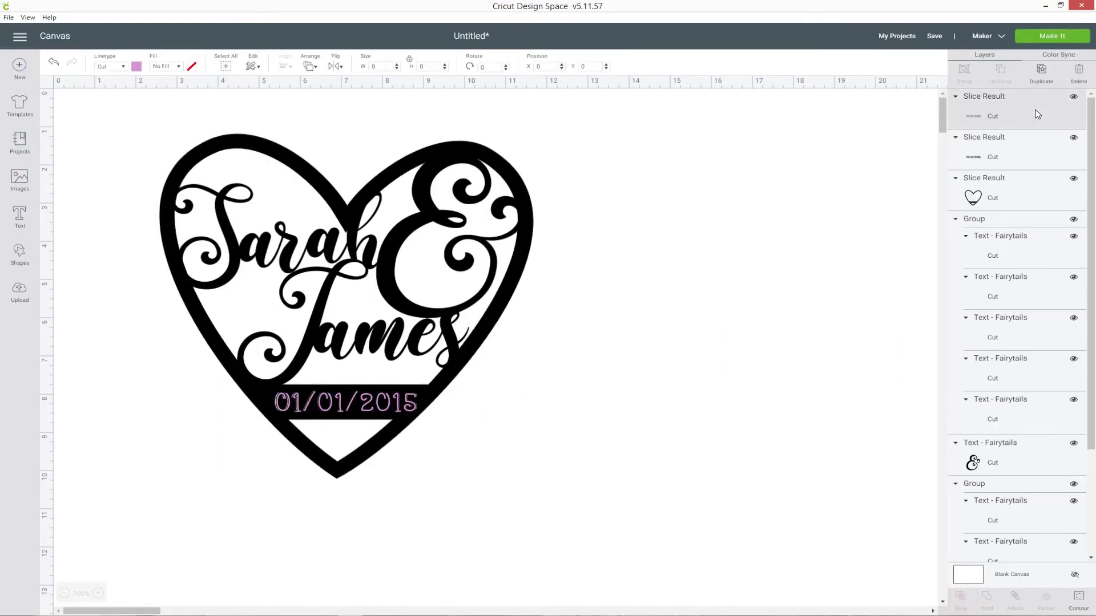
{"action": "left_click", "coordinate": [1036, 114]}
{"action": "key", "text": "Delete"}
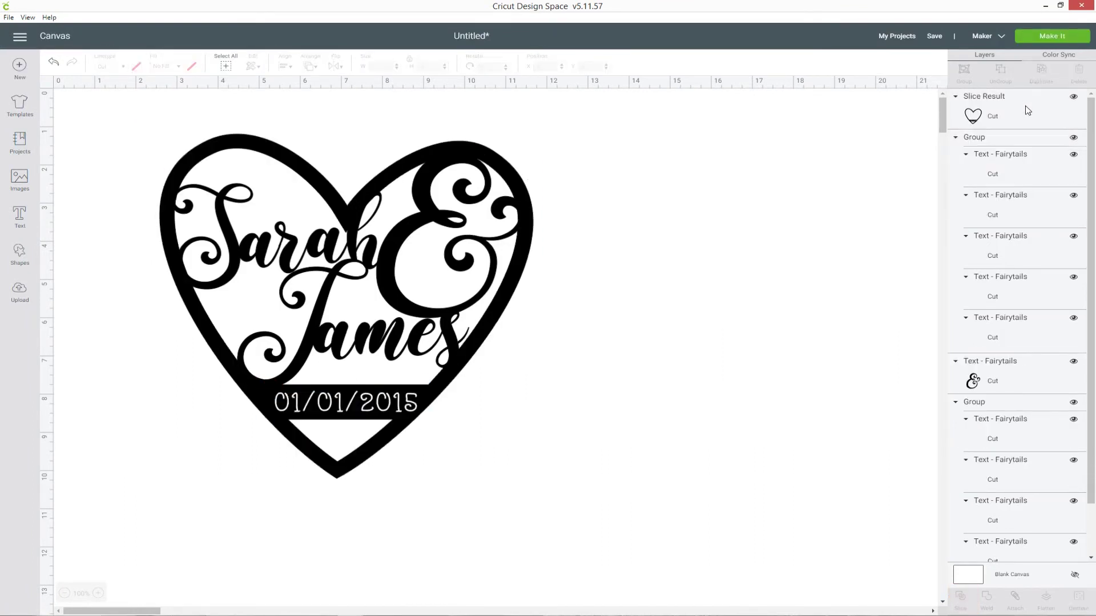
{"action": "left_click", "coordinate": [1019, 114]}
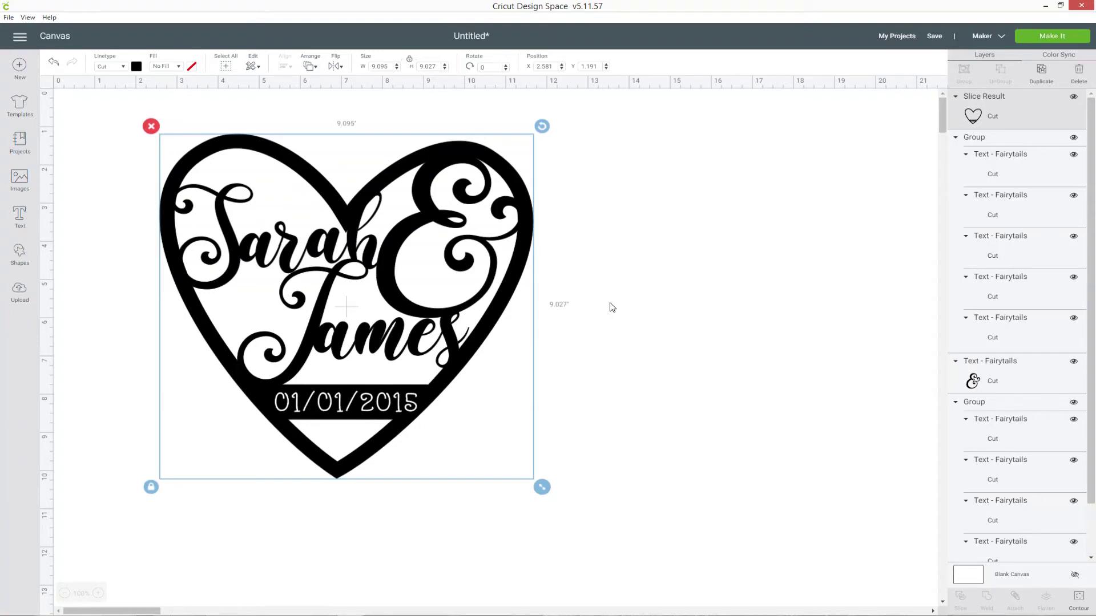
{"action": "left_click", "coordinate": [611, 306]}
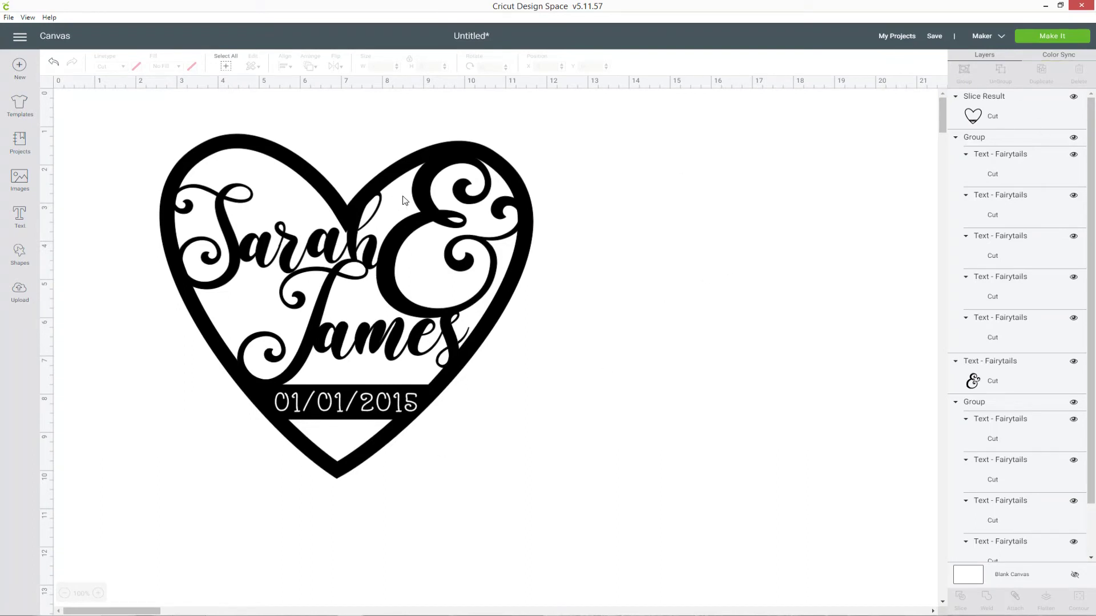
Step: Recolor the heart outline and all of its lettering yellow
{"action": "left_click", "coordinate": [413, 177]}
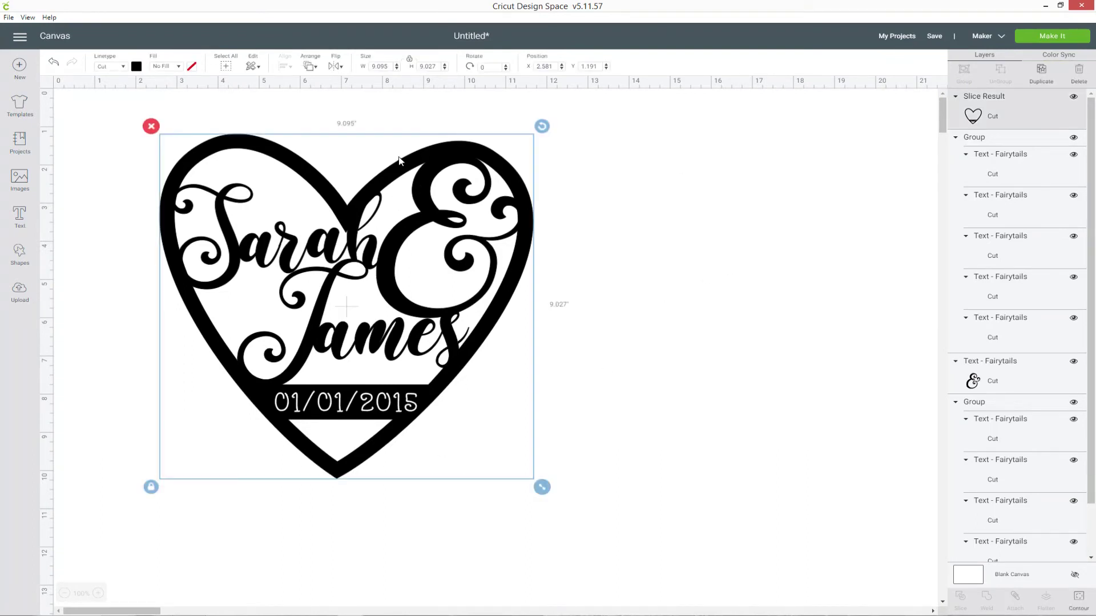
{"action": "left_click", "coordinate": [136, 67]}
{"action": "left_click", "coordinate": [220, 136]}
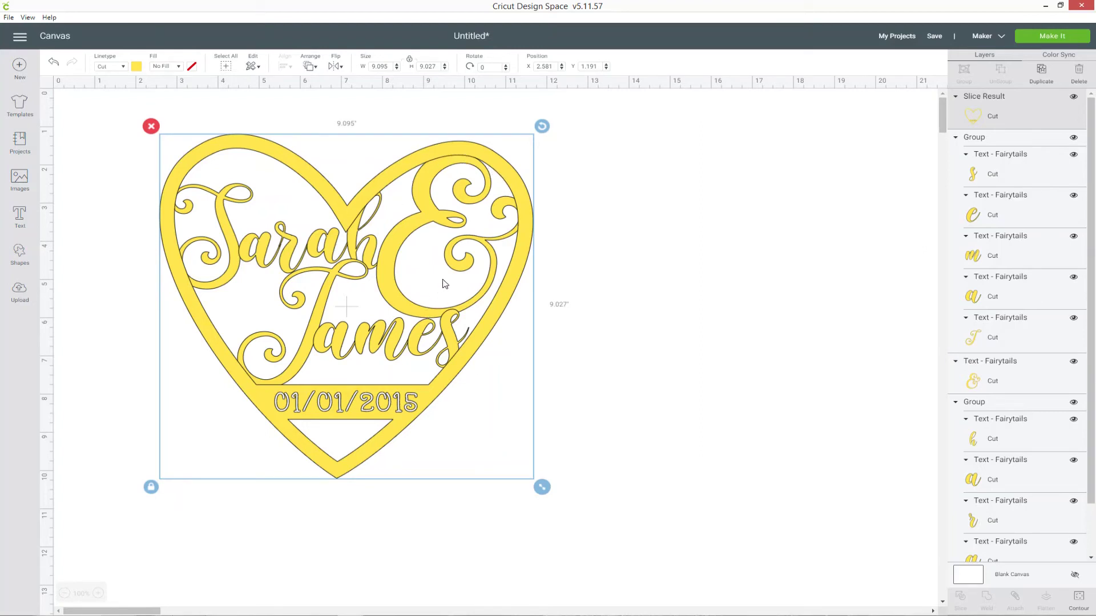
{"action": "left_click", "coordinate": [630, 278]}
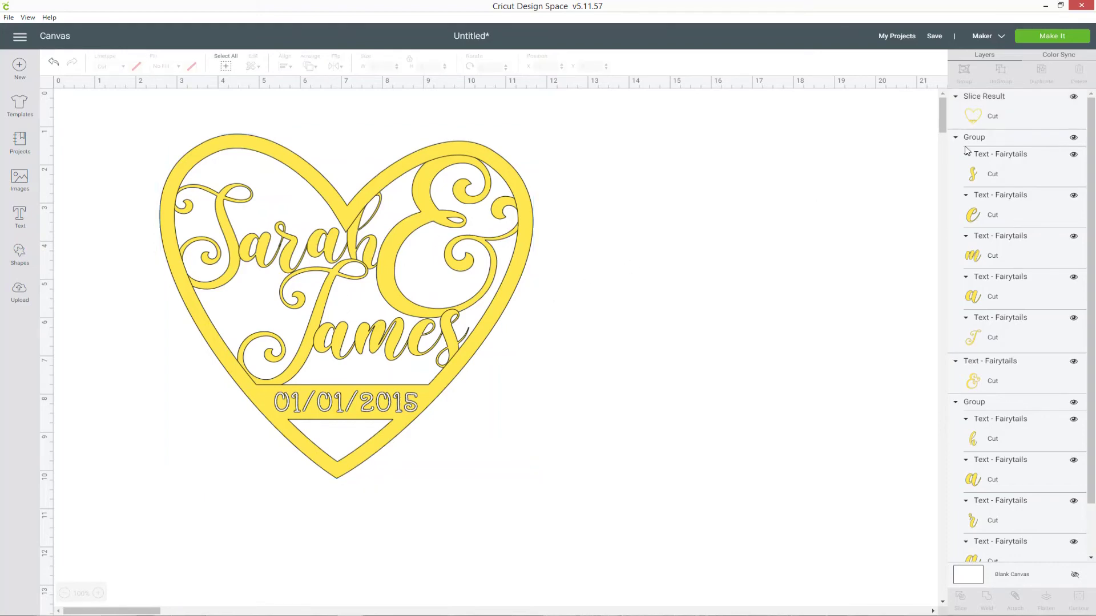
Step: Preview how the design is laid out on both cutting mats, then return to the canvas
{"action": "left_click", "coordinate": [1049, 38]}
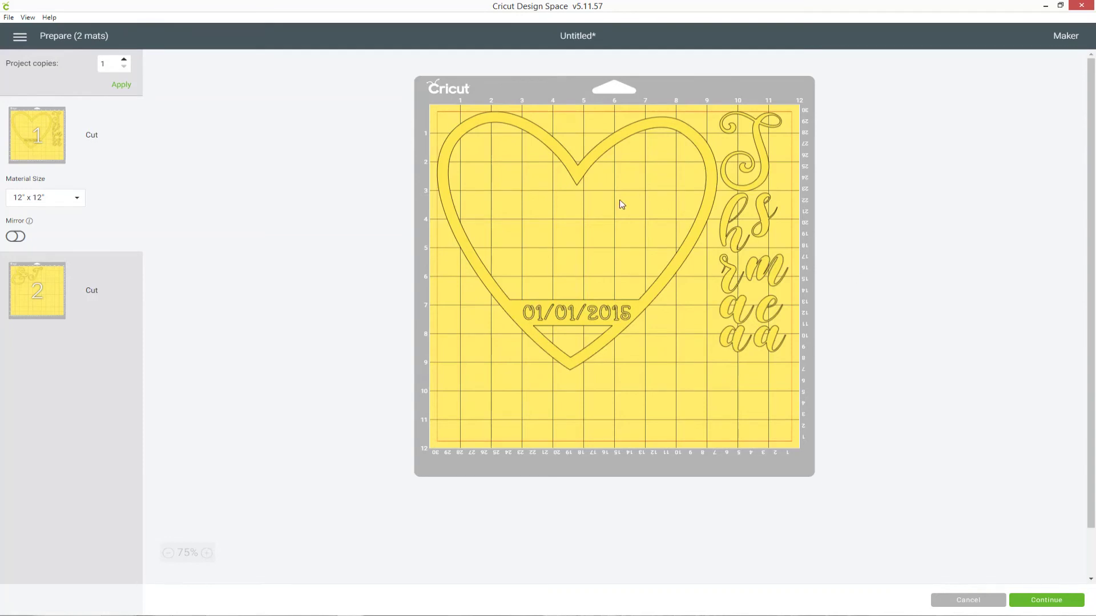
{"action": "left_click", "coordinate": [64, 309]}
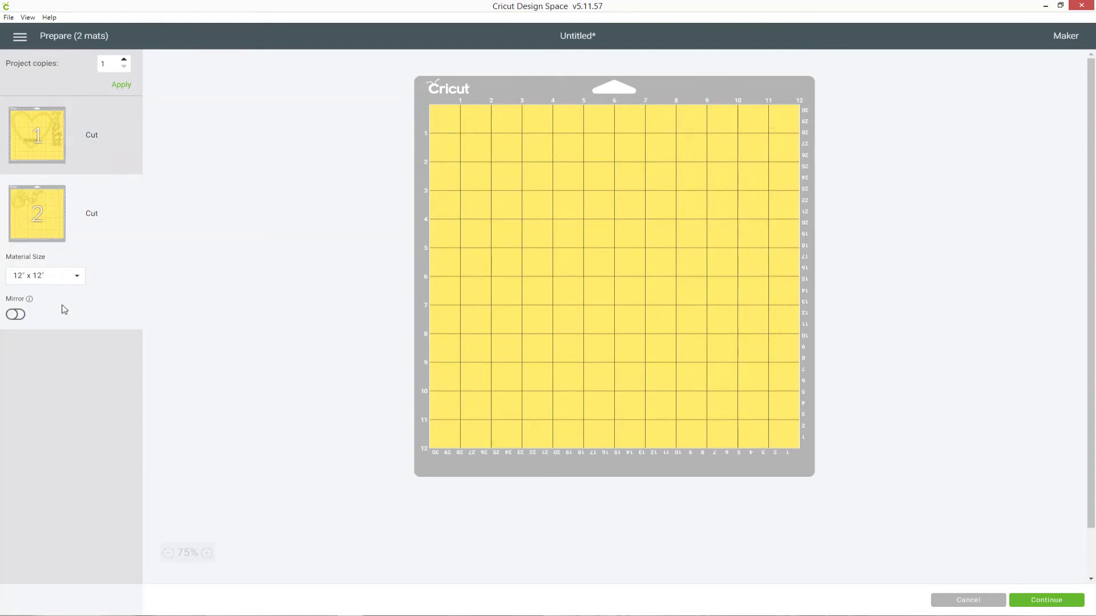
{"action": "left_click", "coordinate": [73, 171]}
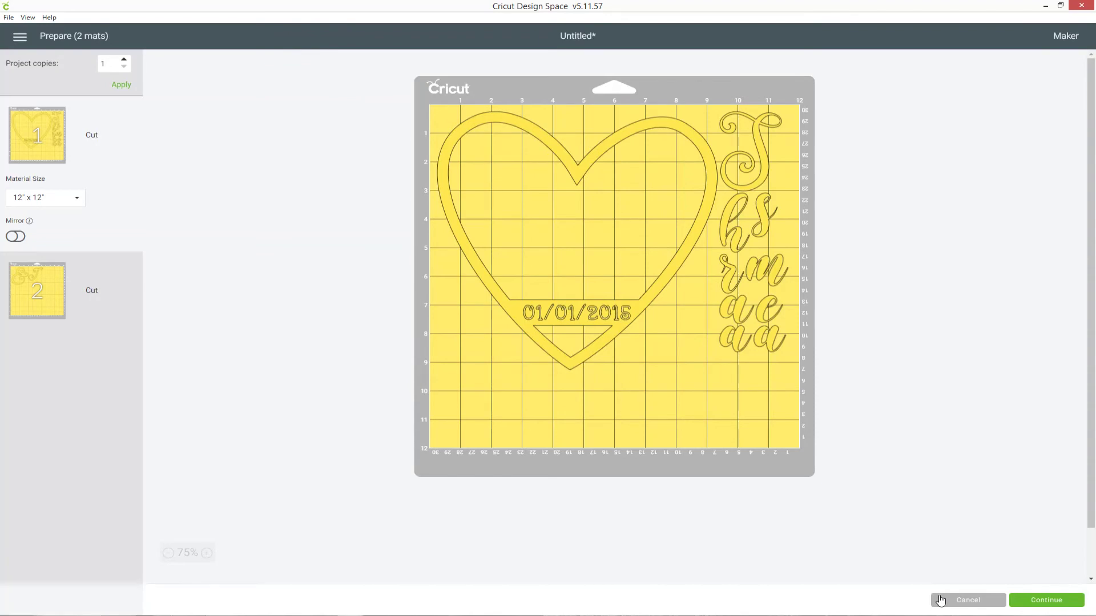
{"action": "left_click", "coordinate": [940, 600]}
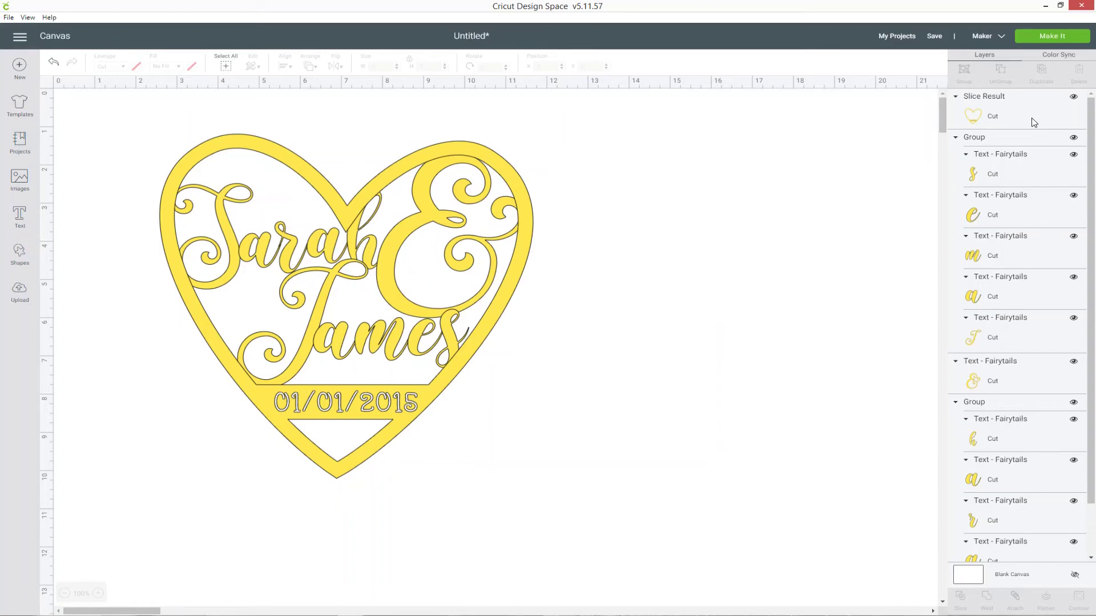
Step: Attach the sliced heart, both name groups and the ampersand so they keep their arrangement when cut
{"action": "left_click", "coordinate": [955, 137]}
{"action": "left_click", "coordinate": [1010, 124]}
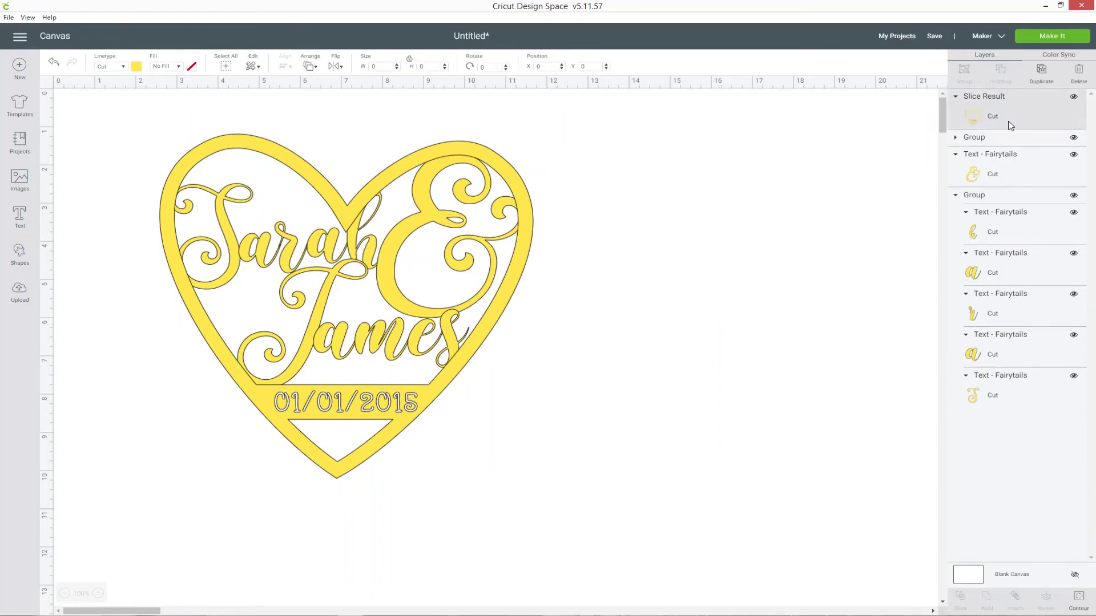
{"action": "left_click", "coordinate": [1011, 195]}
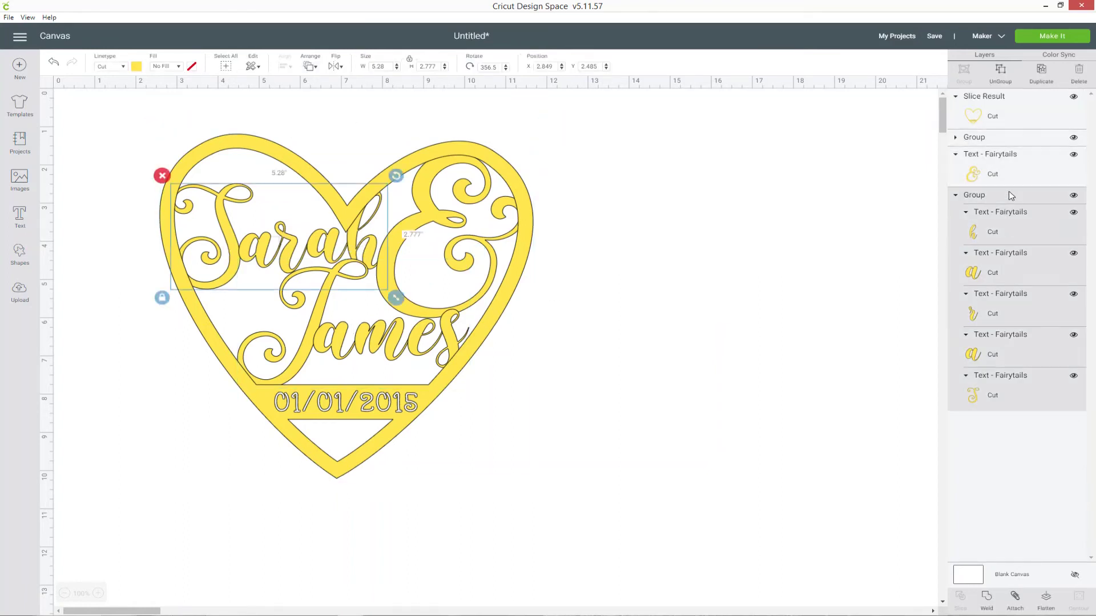
{"action": "left_click", "coordinate": [955, 194]}
{"action": "left_click", "coordinate": [1010, 164], "text": "shift"}
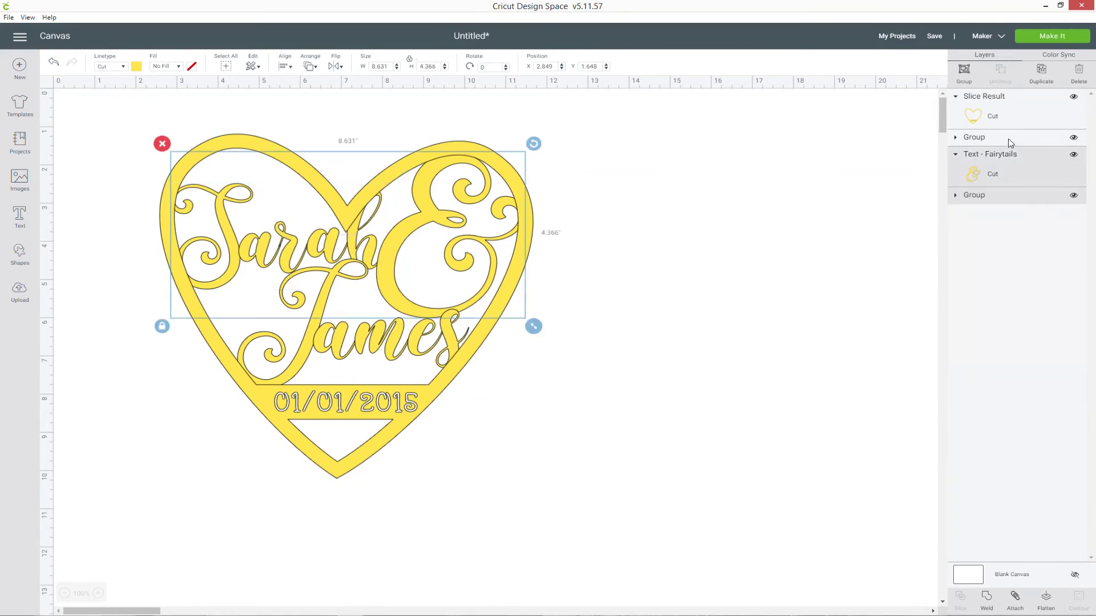
{"action": "left_click", "coordinate": [1010, 143], "text": "shift"}
{"action": "left_click", "coordinate": [1017, 125], "text": "shift"}
{"action": "left_click", "coordinate": [1015, 599]}
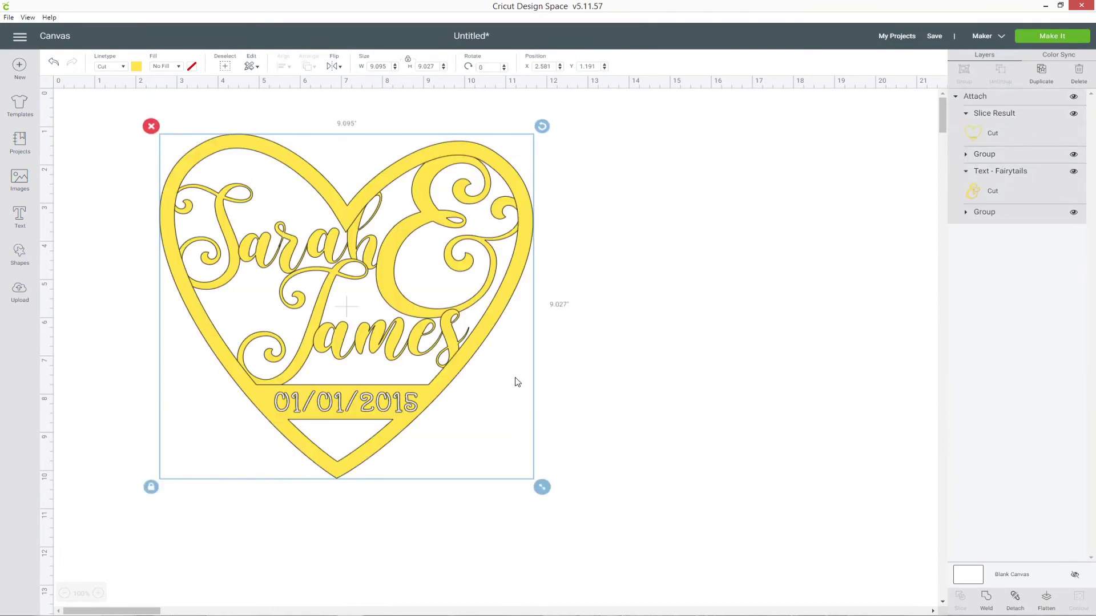
Step: Preview the attached heart on the cutting mat at 150% to examine its overlapping cut lines, and return to the canvas
{"action": "left_click", "coordinate": [1037, 37]}
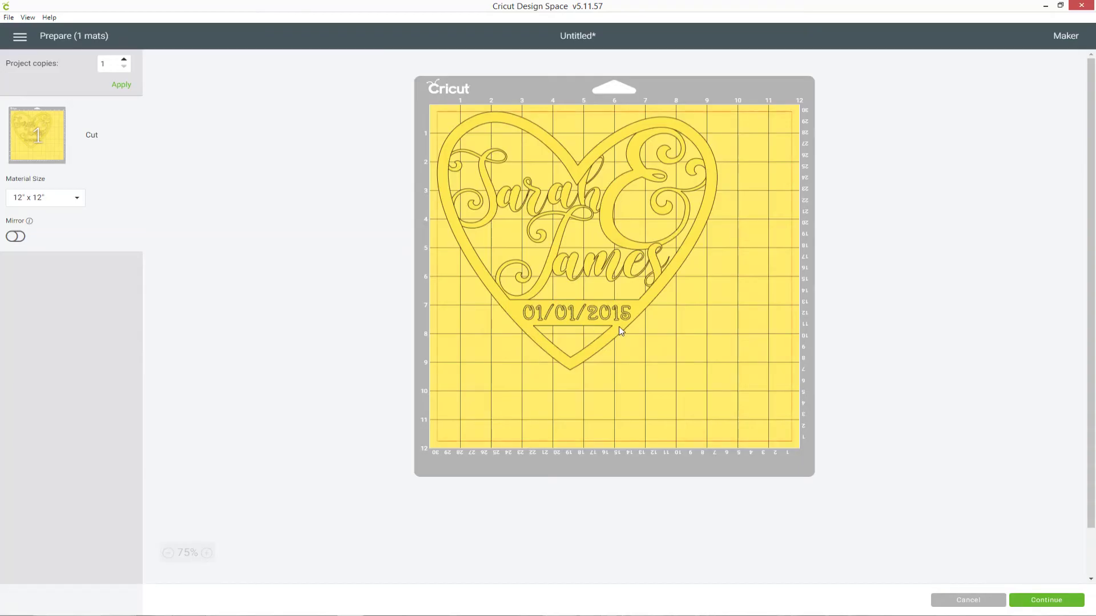
{"action": "left_click", "coordinate": [207, 552]}
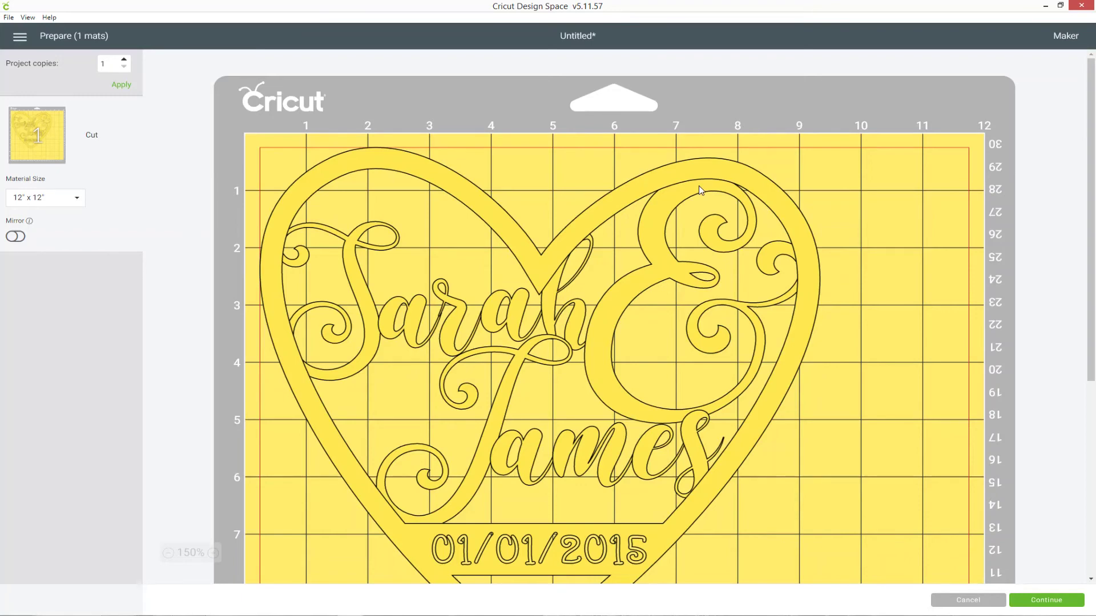
{"action": "scroll", "coordinate": [699, 186], "scroll_direction": "down", "scroll_amount": 1}
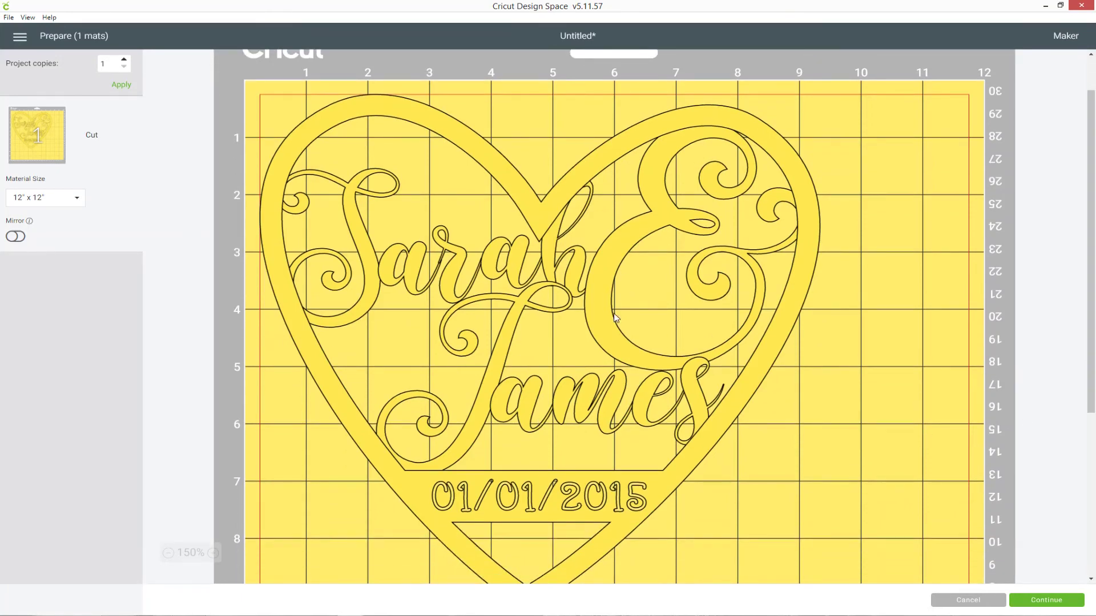
{"action": "left_click", "coordinate": [968, 600]}
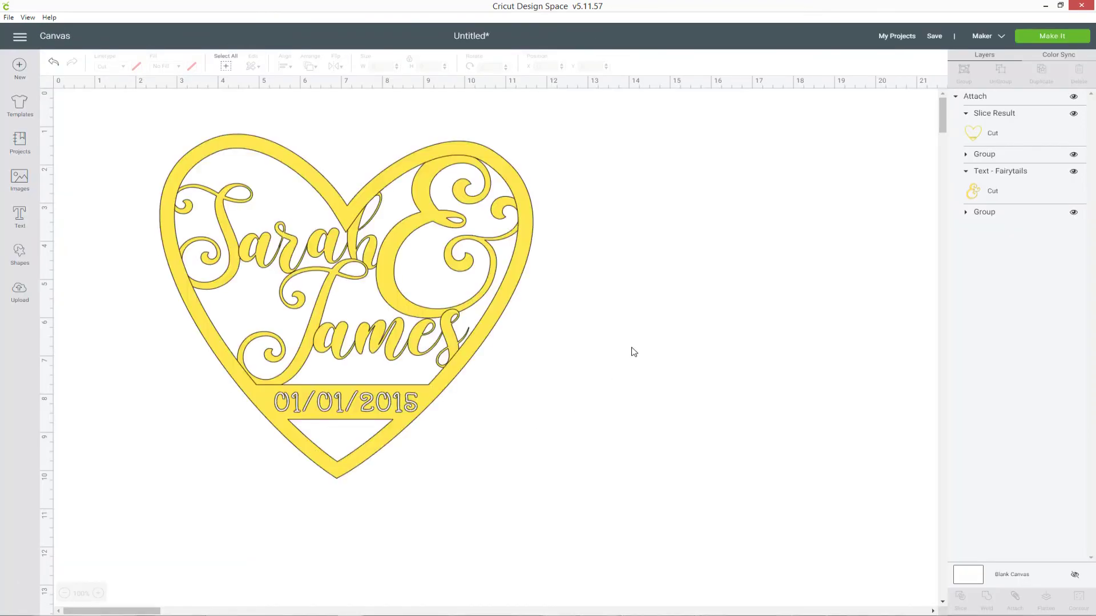
Step: Undo the attach and collapse both name groups and the ampersand in the layer list
{"action": "left_click", "coordinate": [54, 65]}
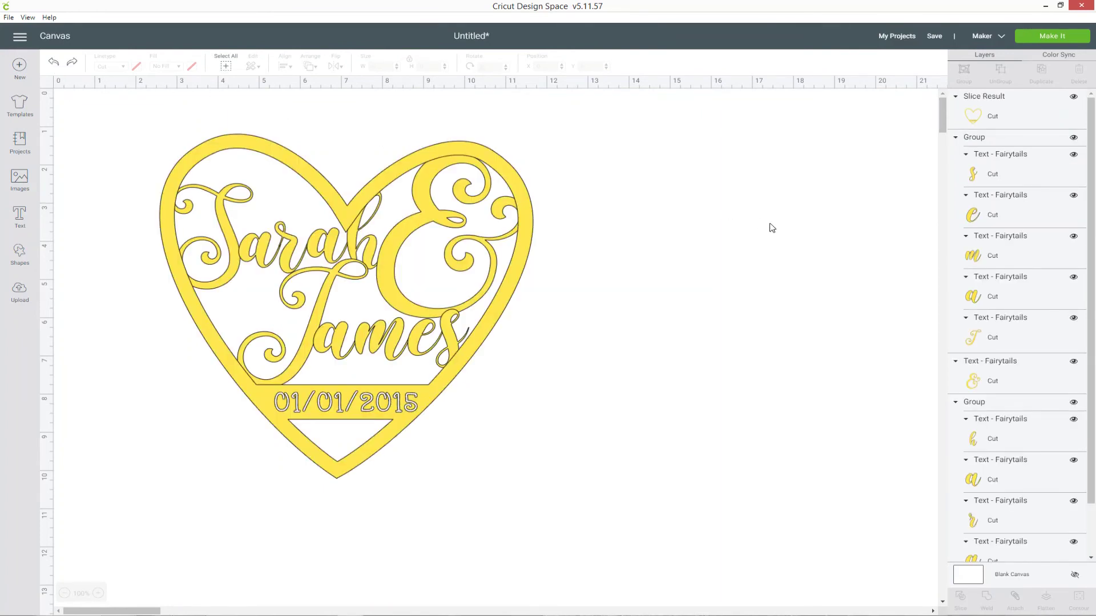
{"action": "left_click", "coordinate": [955, 138]}
{"action": "left_click", "coordinate": [956, 155]}
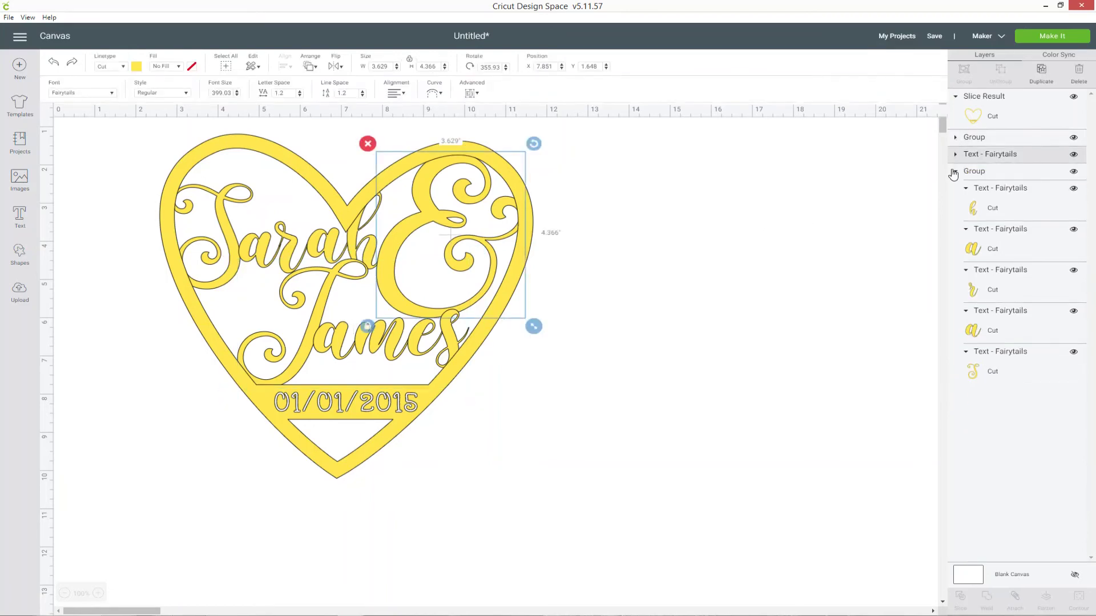
{"action": "left_click", "coordinate": [953, 175]}
Step: Save the project under "Heart - " followed by the first person's name, with public sharing turned off
{"action": "left_click", "coordinate": [934, 36]}
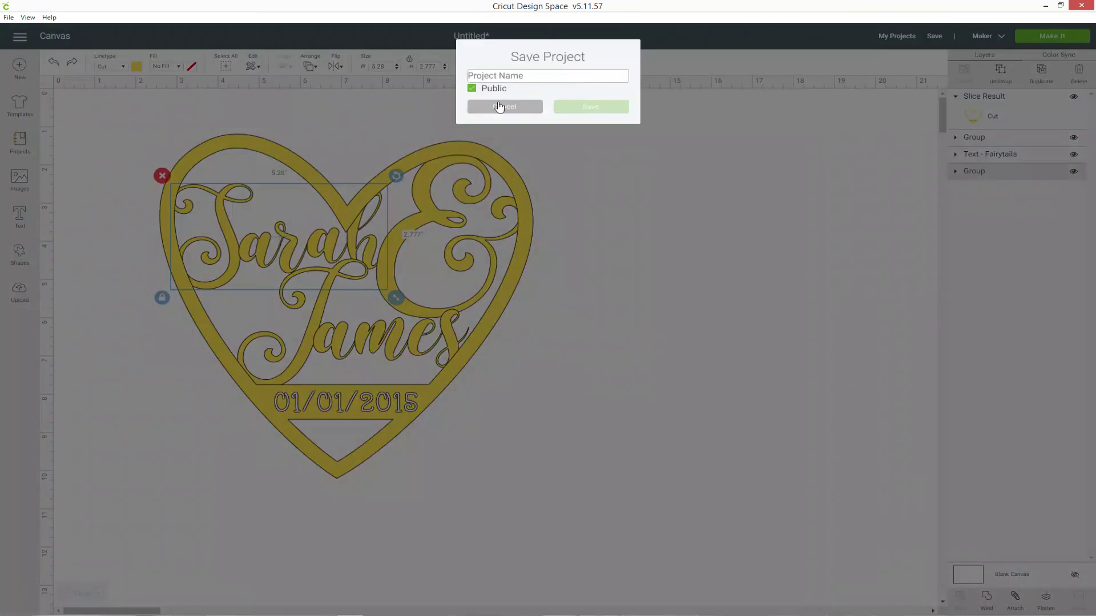
{"action": "type", "text": "Heart - Sarah"}
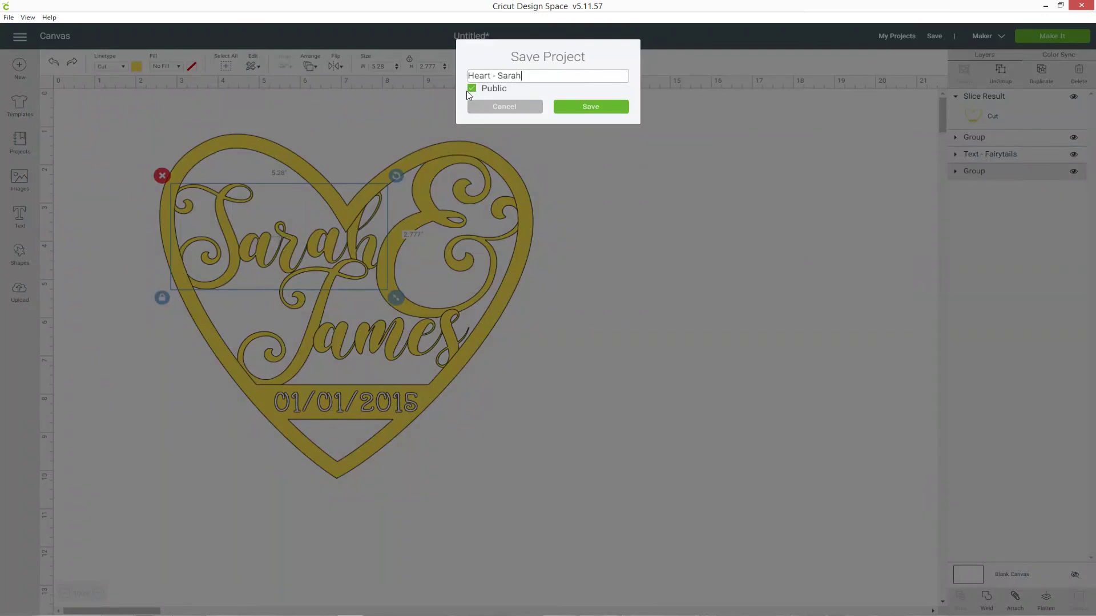
{"action": "left_click", "coordinate": [469, 89]}
{"action": "left_click", "coordinate": [608, 109]}
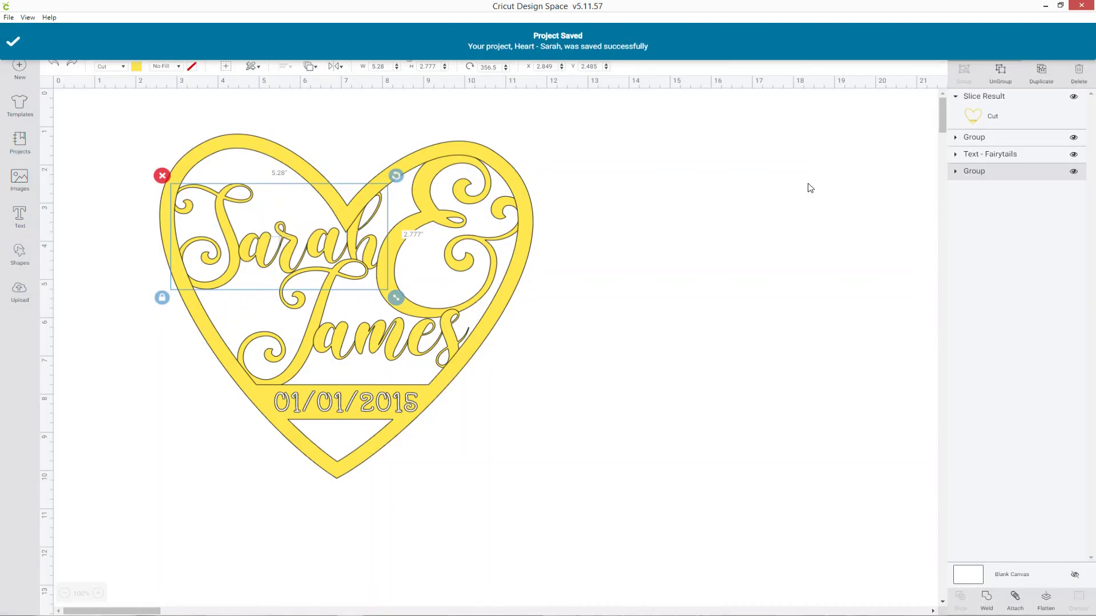
{"action": "left_click", "coordinate": [891, 178]}
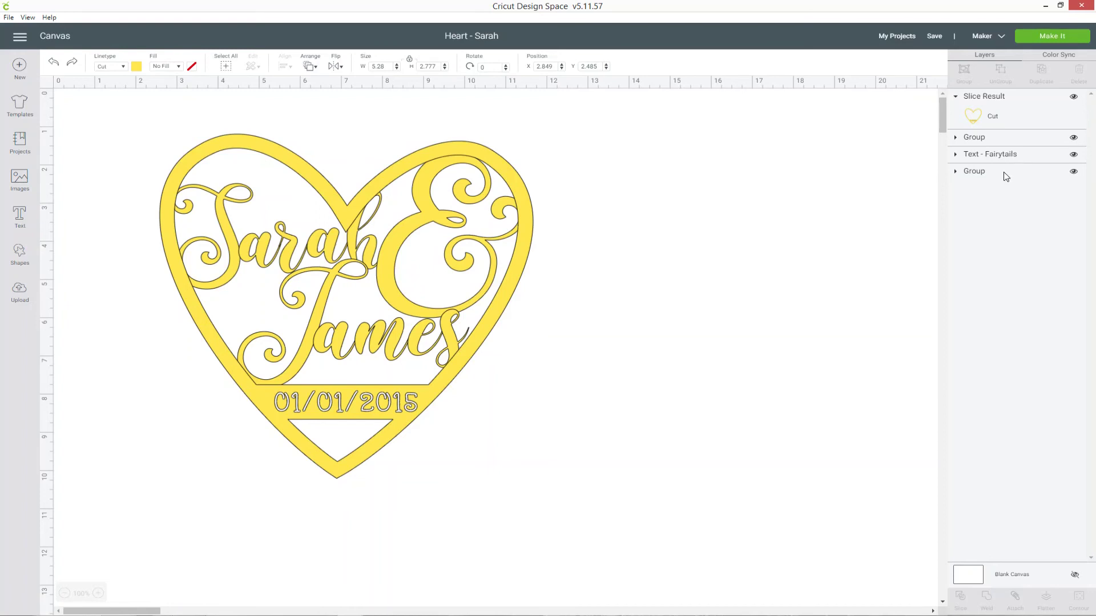
Step: Group the sliced heart, both name groups and the ampersand together, and collapse the new group
{"action": "left_click", "coordinate": [973, 171]}
{"action": "left_click", "coordinate": [993, 156], "text": "shift"}
{"action": "left_click", "coordinate": [984, 96], "text": "shift"}
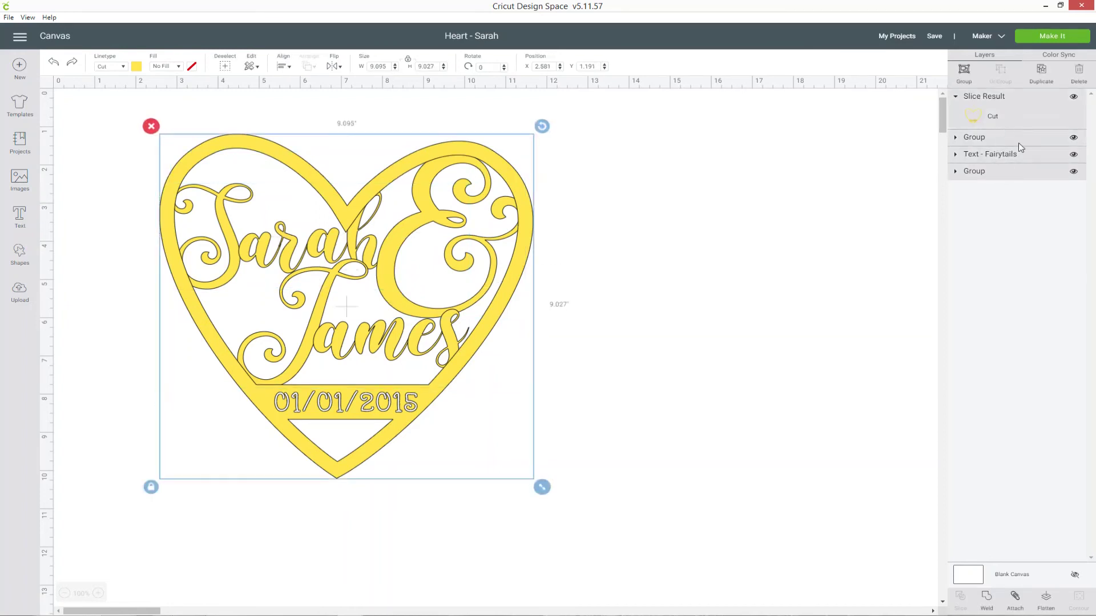
{"action": "left_click", "coordinate": [964, 71]}
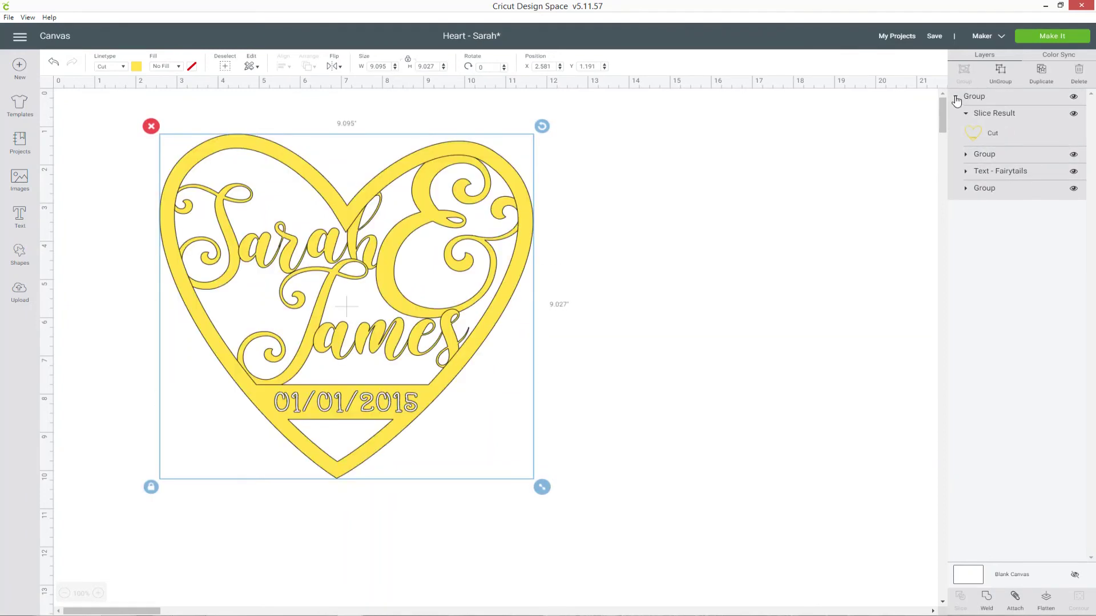
{"action": "left_click", "coordinate": [956, 97]}
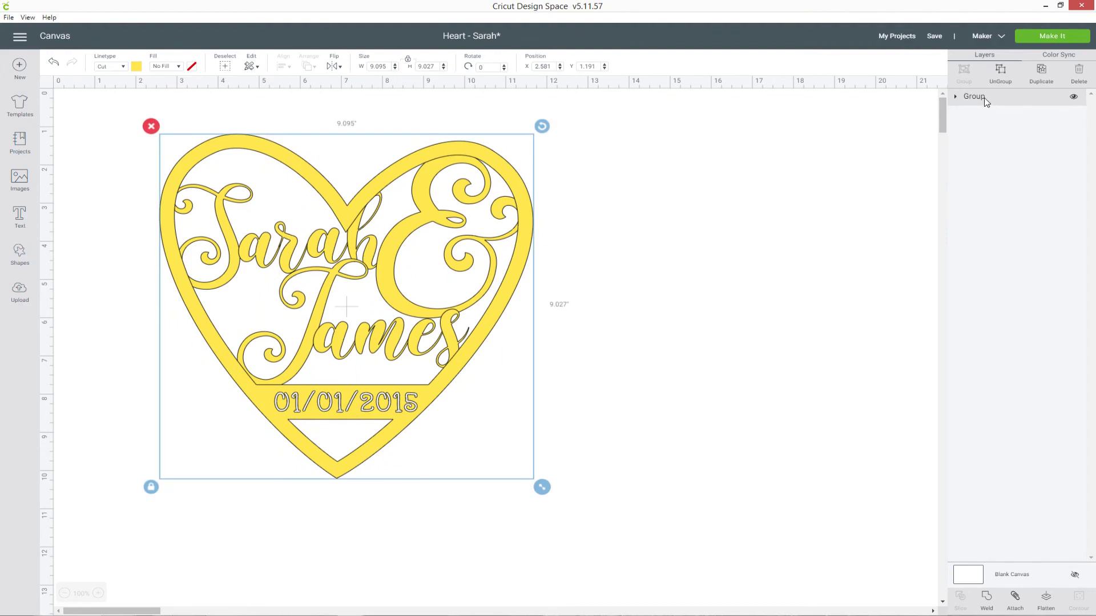
Step: Duplicate the grouped heart design and hide the copy as an unwelded backup
{"action": "right_click", "coordinate": [985, 101]}
{"action": "left_click", "coordinate": [1030, 184]}
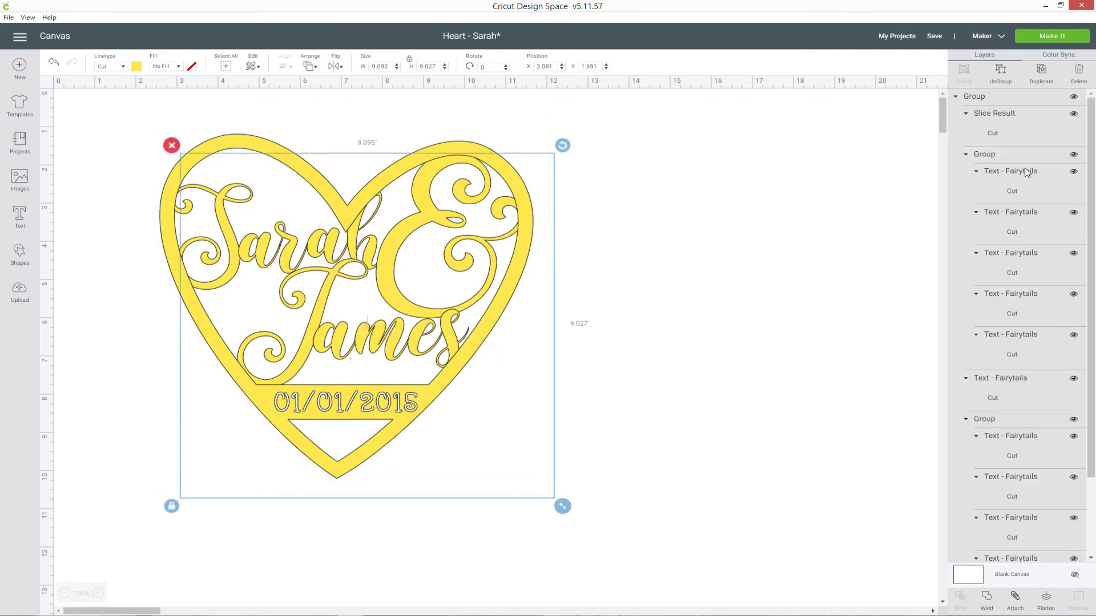
{"action": "left_click", "coordinate": [956, 96]}
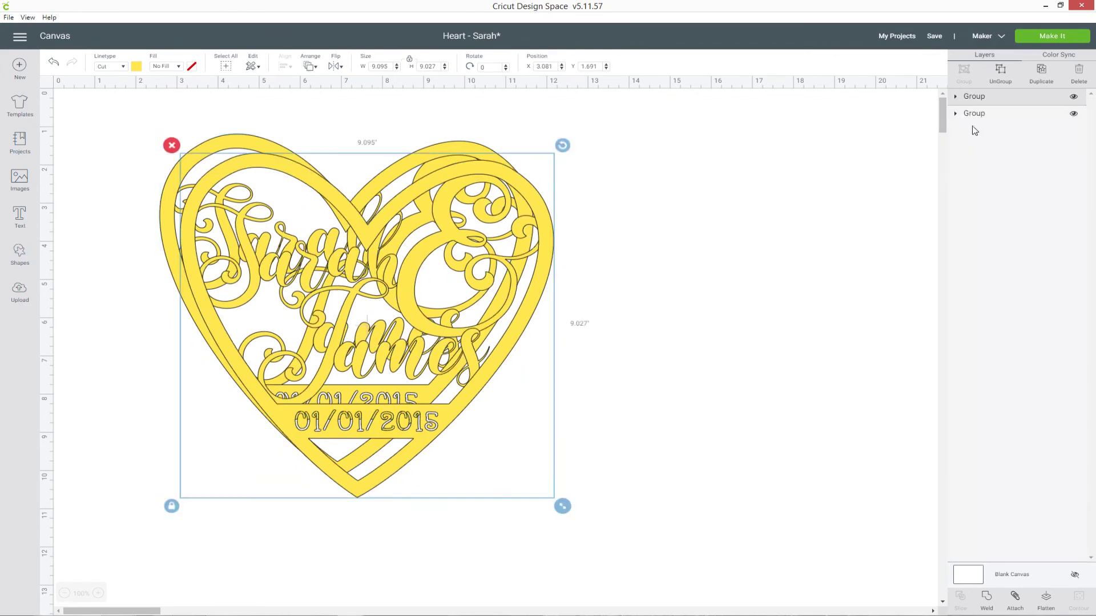
{"action": "left_click", "coordinate": [1074, 97]}
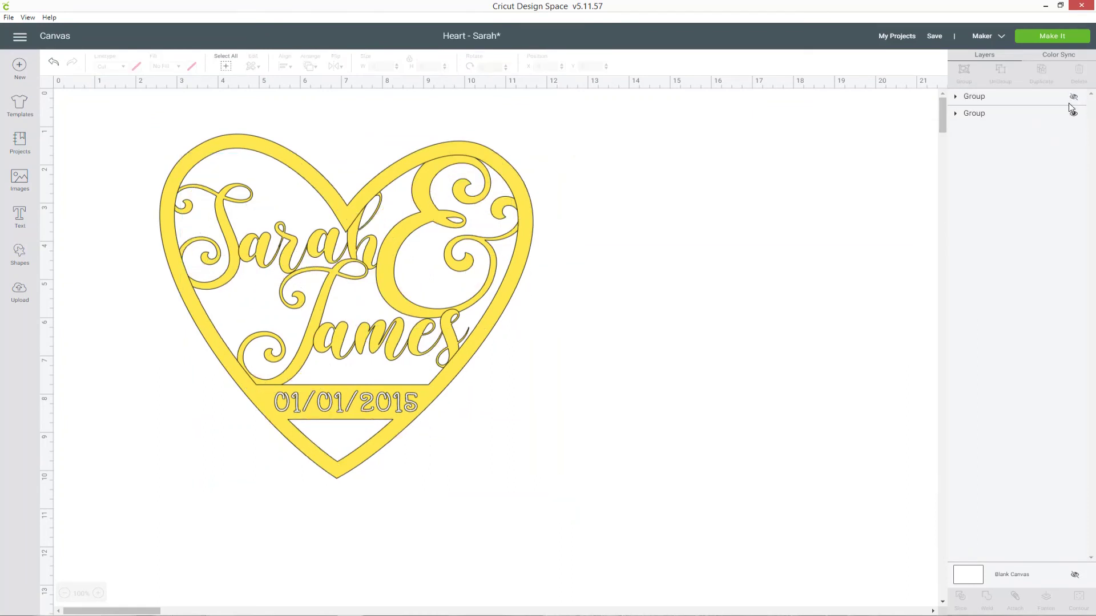
{"action": "left_click", "coordinate": [1004, 106]}
{"action": "left_click", "coordinate": [954, 97]}
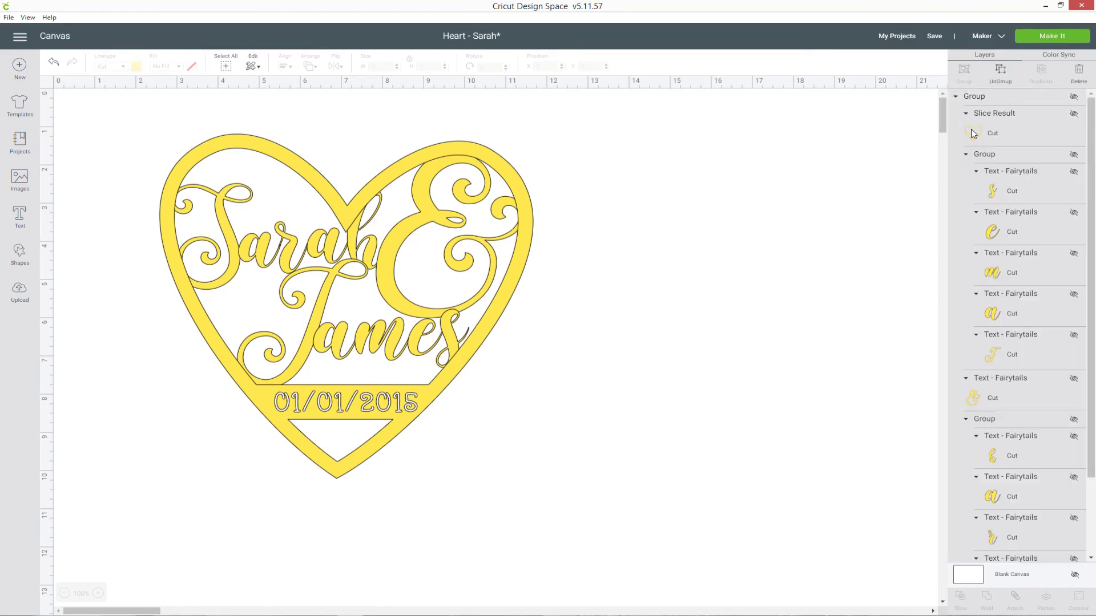
{"action": "left_click", "coordinate": [954, 97]}
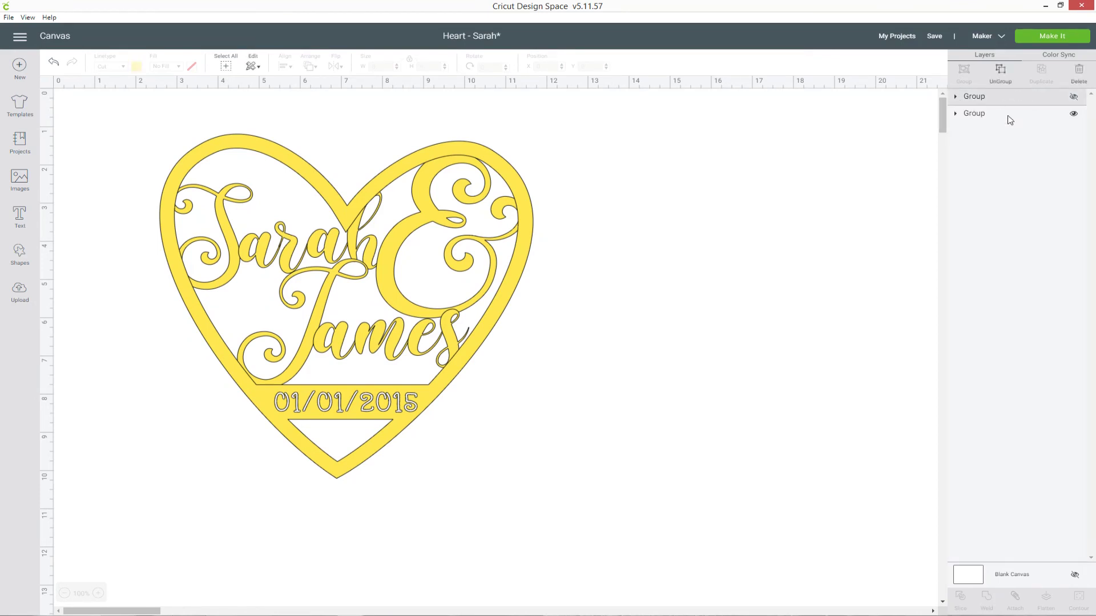
{"action": "left_click", "coordinate": [1073, 97]}
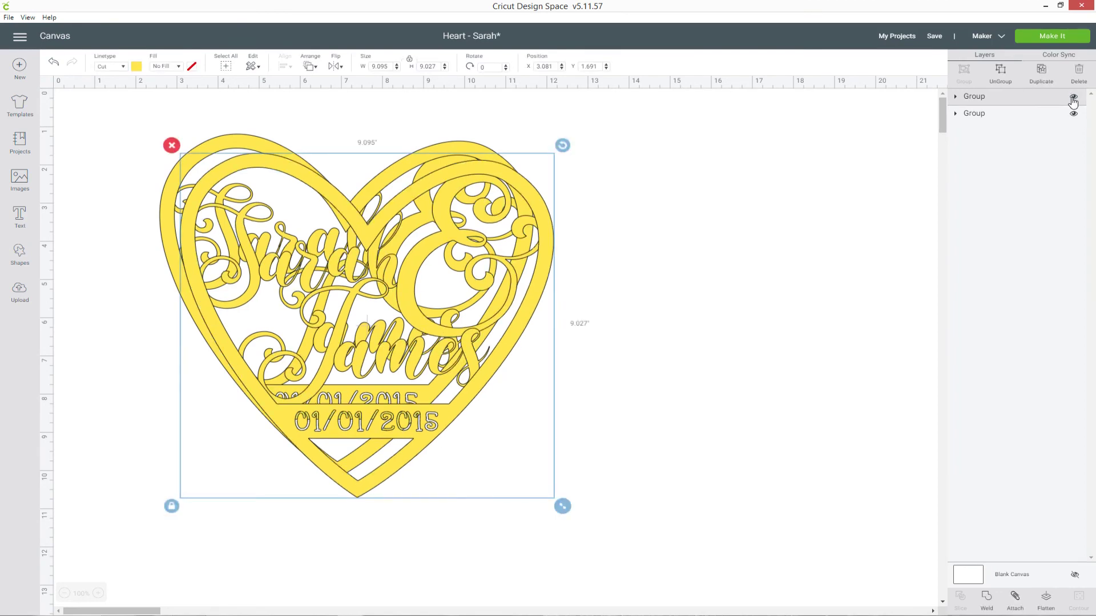
{"action": "left_click", "coordinate": [1073, 98]}
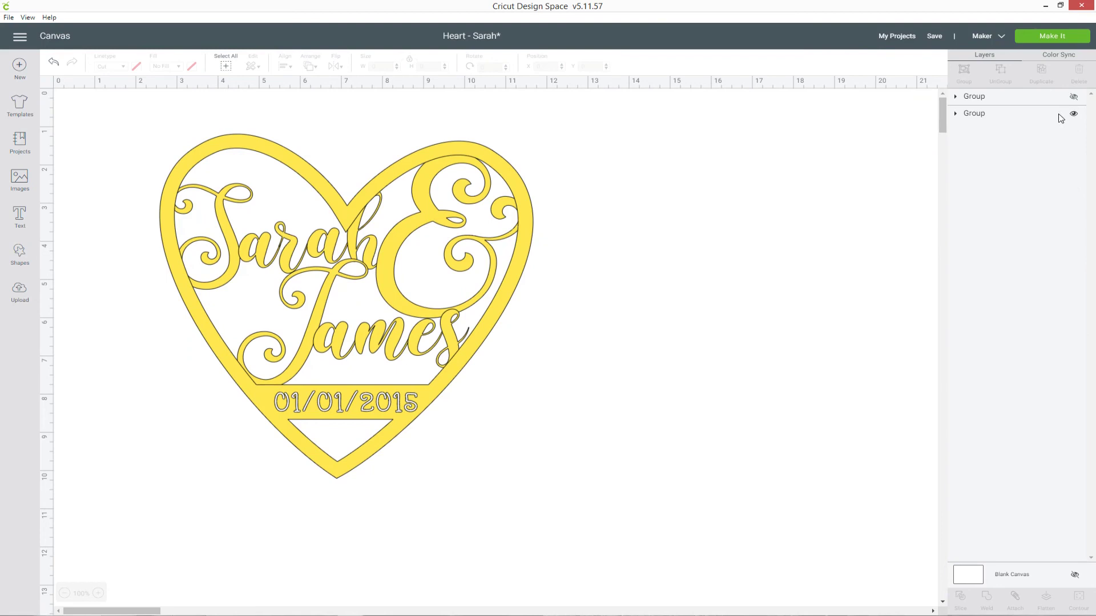
Step: Weld the visible heart group at its original size and enlarge the result to about 11.8 inches wide
{"action": "left_click", "coordinate": [1018, 117]}
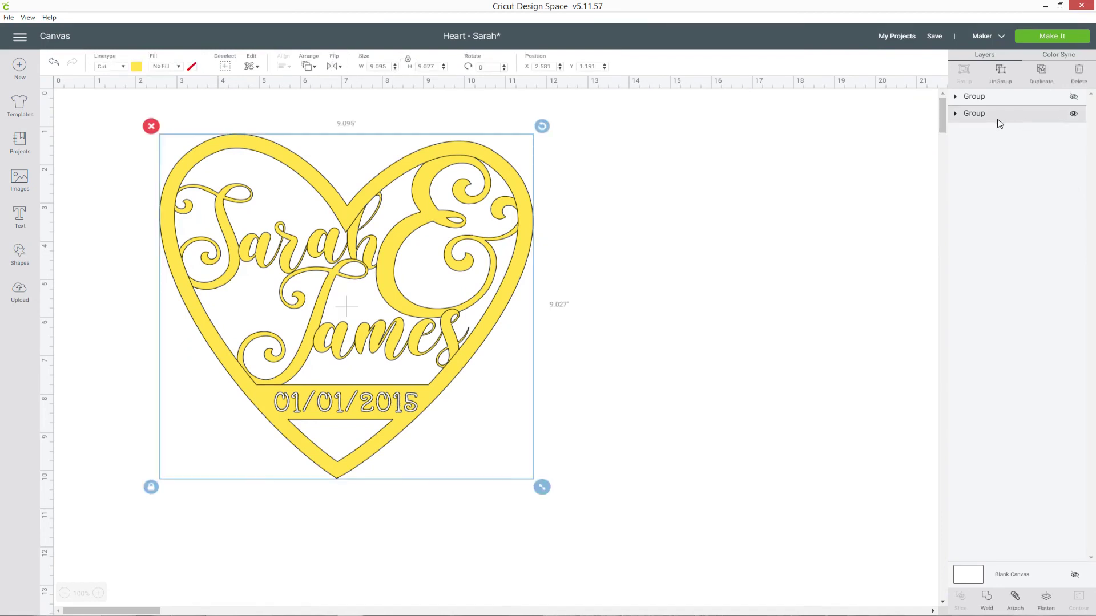
{"action": "left_click", "coordinate": [989, 603]}
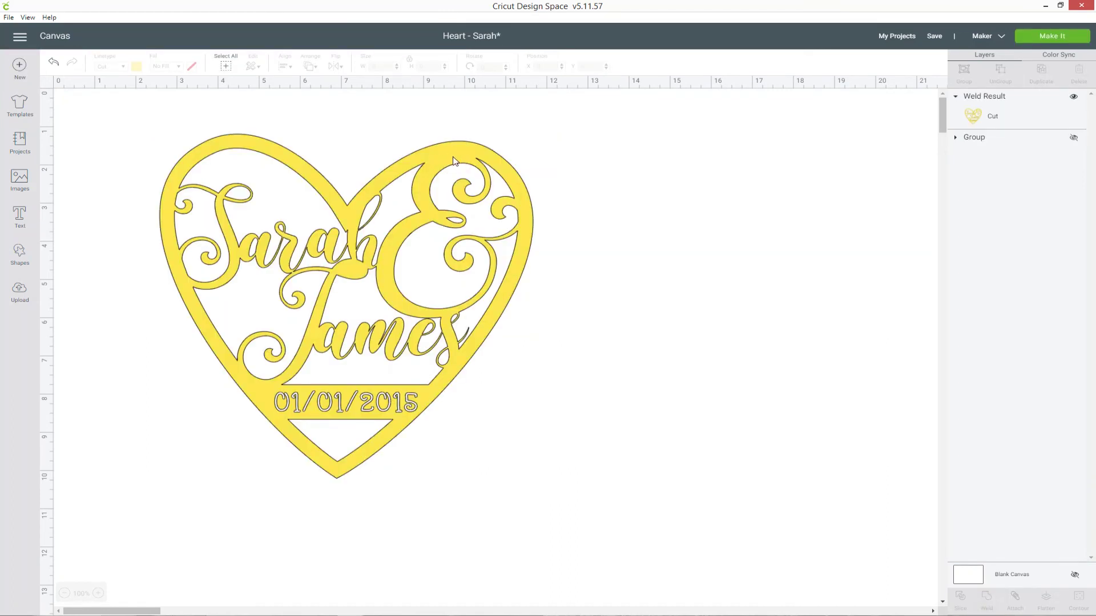
{"action": "left_click", "coordinate": [507, 304]}
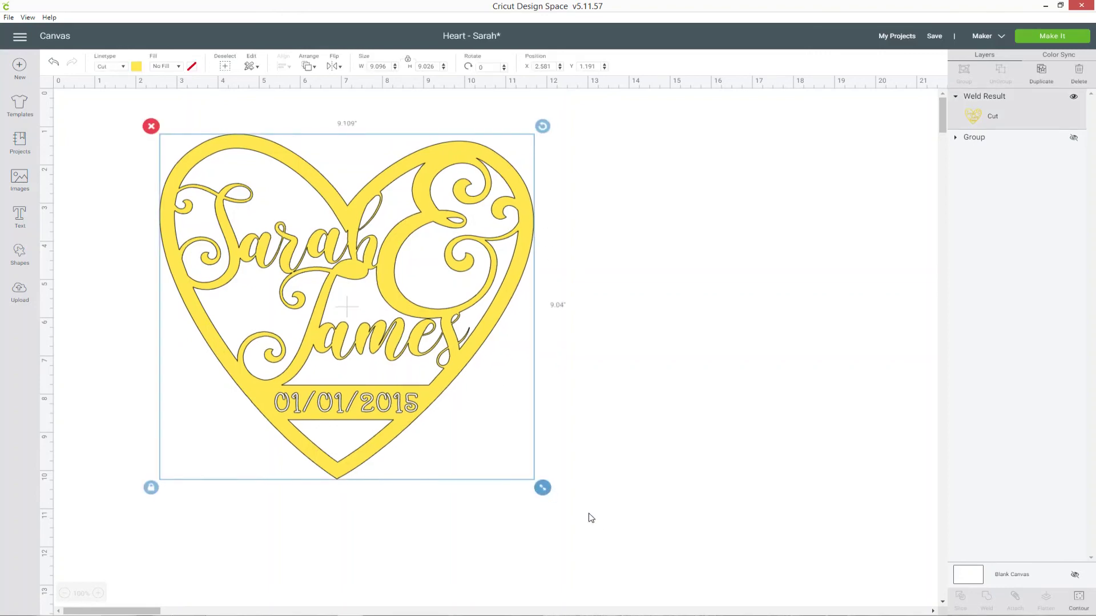
{"action": "left_click_drag", "start_coordinate": [542, 488], "coordinate": [654, 590]}
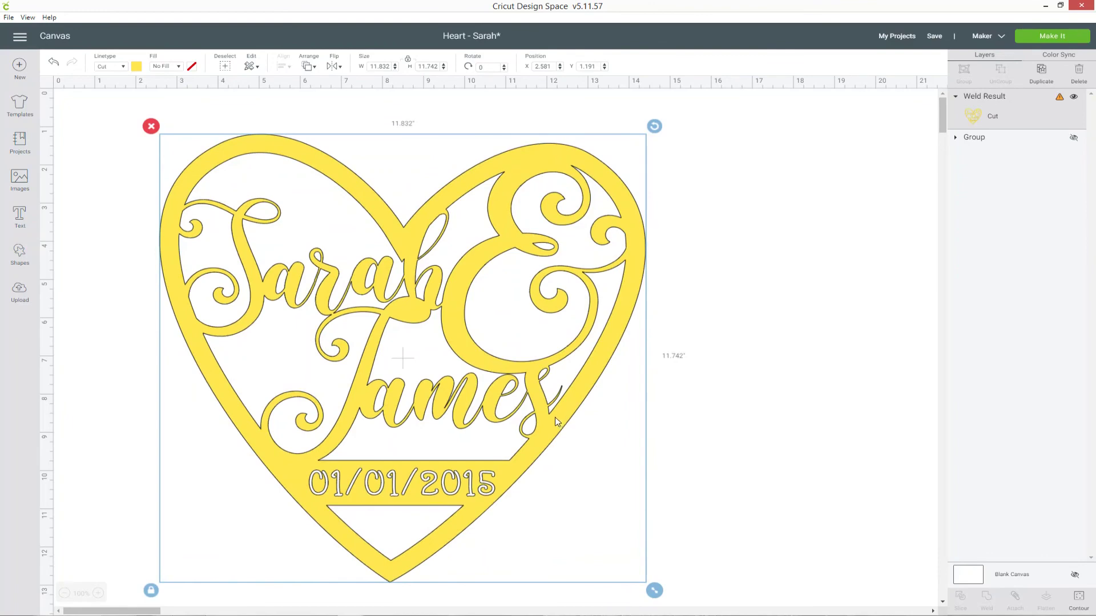
Step: Reposition the welded heart and enlarge it to about 13.4 inches wide to inspect its joins
{"action": "left_click_drag", "start_coordinate": [558, 421], "coordinate": [518, 391]}
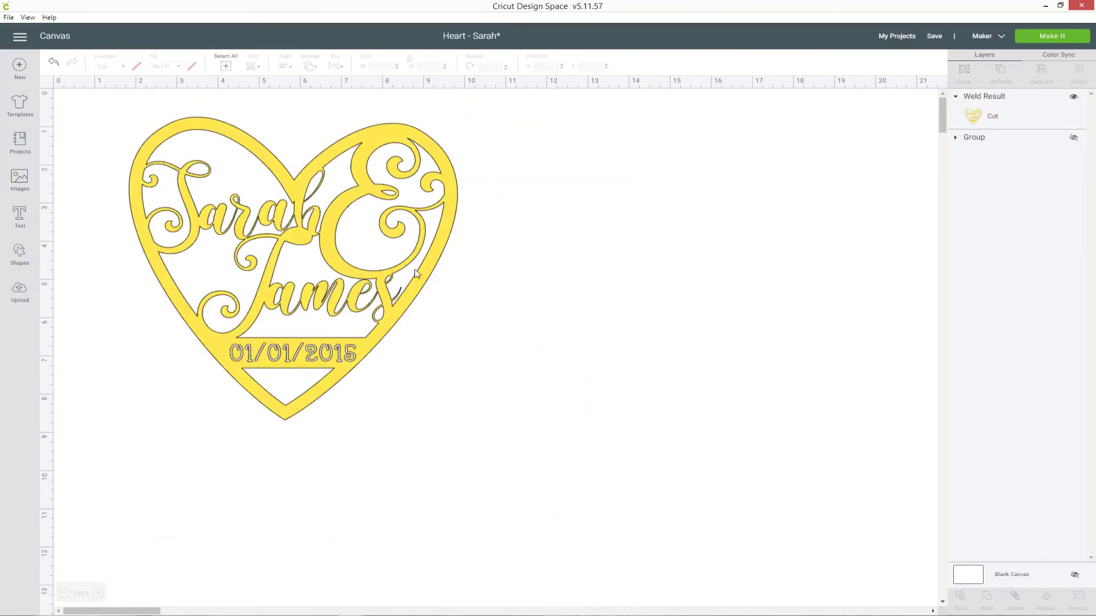
{"action": "left_click", "coordinate": [314, 234]}
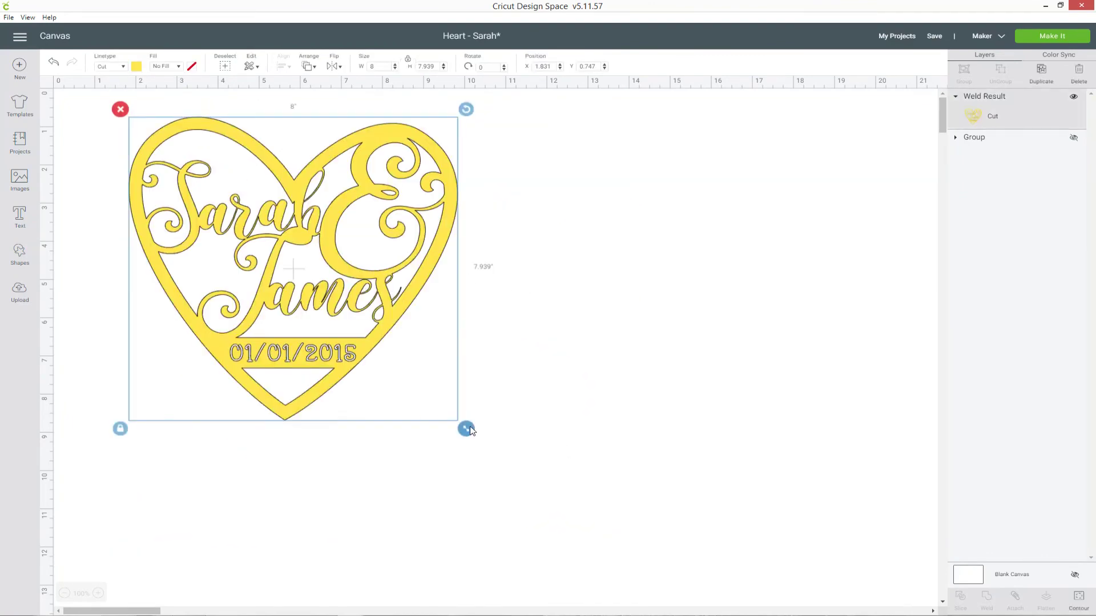
{"action": "left_click_drag", "start_coordinate": [469, 429], "coordinate": [688, 611]}
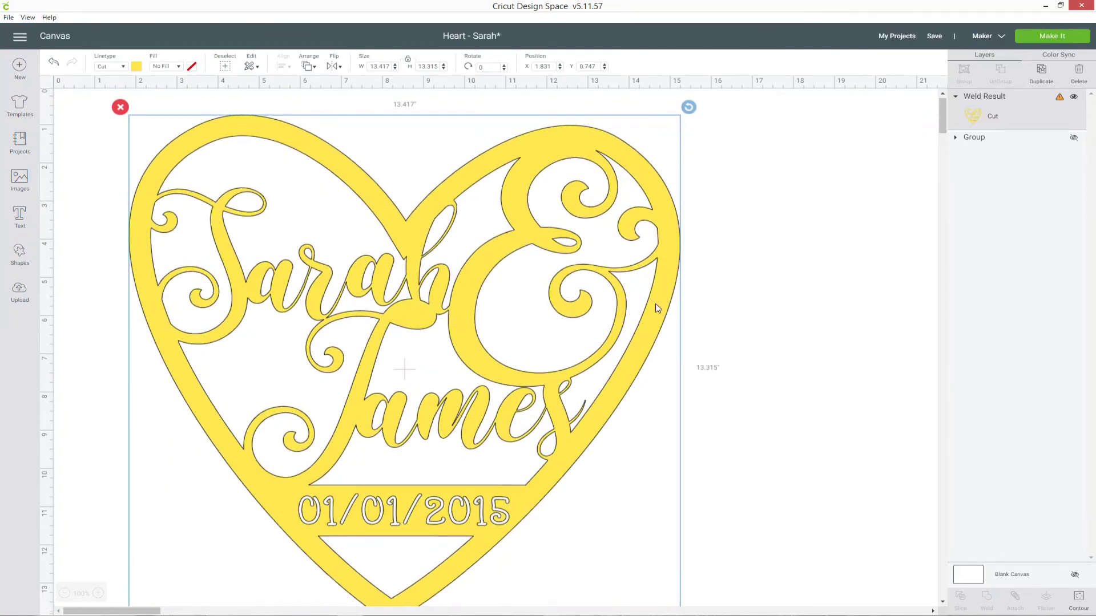
{"action": "scroll", "coordinate": [653, 302], "scroll_direction": "down", "scroll_amount": 1}
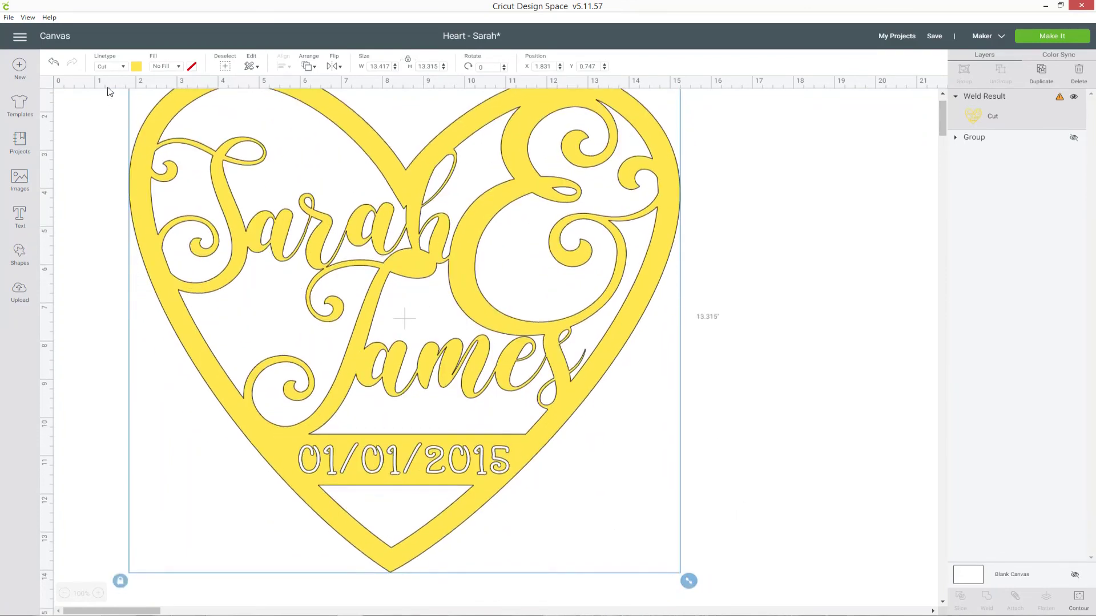
Step: Undo the resizing, the move and the weld of the heart group
{"action": "left_click", "coordinate": [56, 67]}
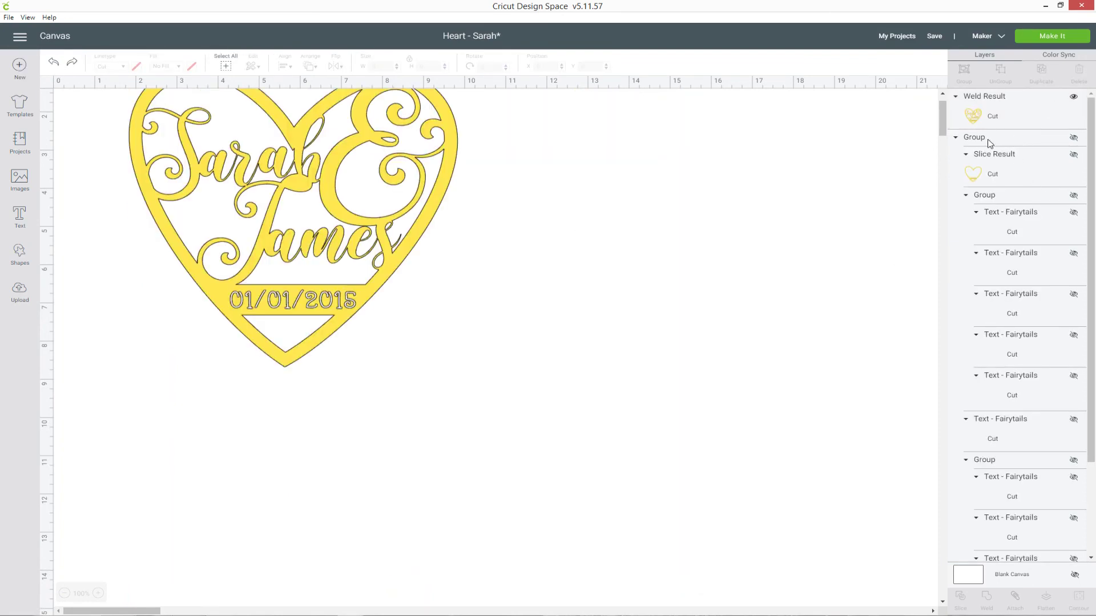
{"action": "left_click", "coordinate": [54, 65]}
{"action": "left_click", "coordinate": [54, 65]}
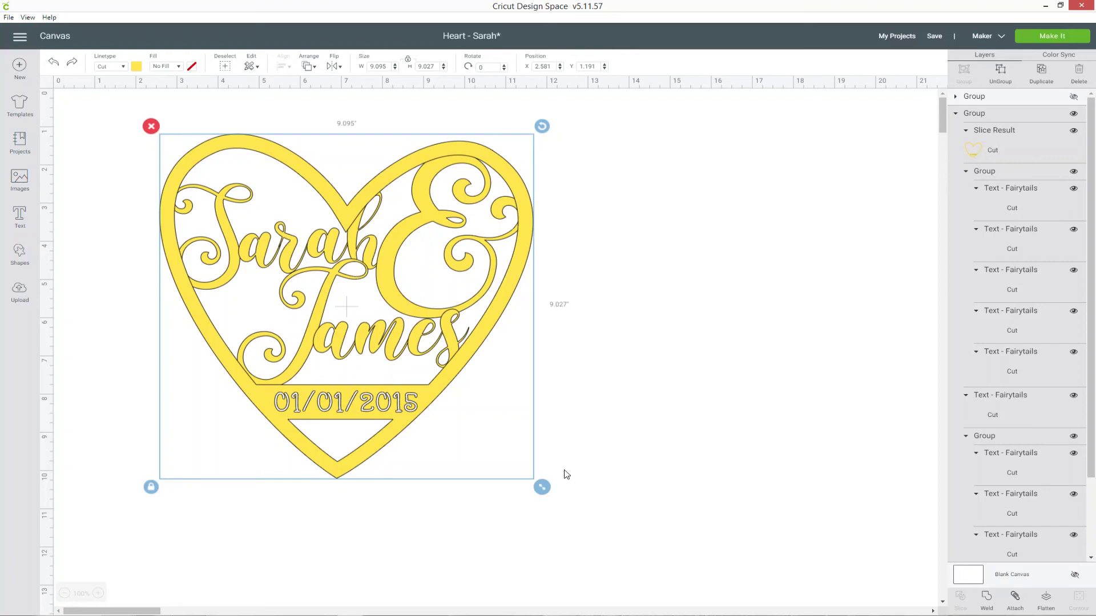
Step: Enlarge the unwelded heart group to about 45.5 inches wide and move it to about X 9.2, Y 2.9
{"action": "left_click_drag", "start_coordinate": [541, 487], "coordinate": [492, 441]}
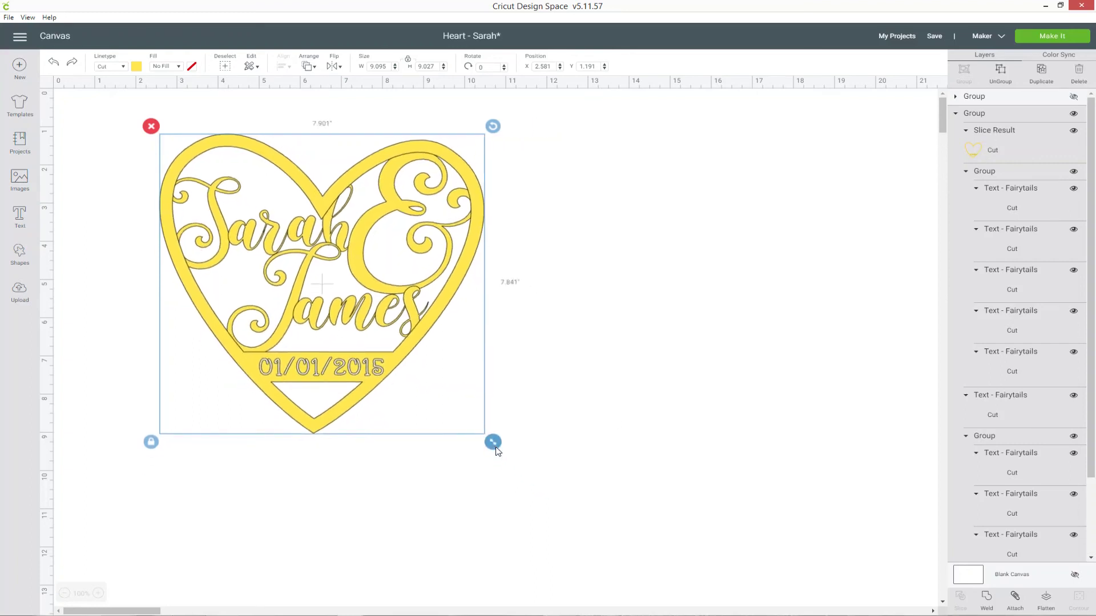
{"action": "left_click", "coordinate": [65, 593]}
{"action": "left_click", "coordinate": [65, 593]}
{"action": "left_click", "coordinate": [64, 594]}
{"action": "left_click_drag", "start_coordinate": [176, 189], "coordinate": [564, 447]}
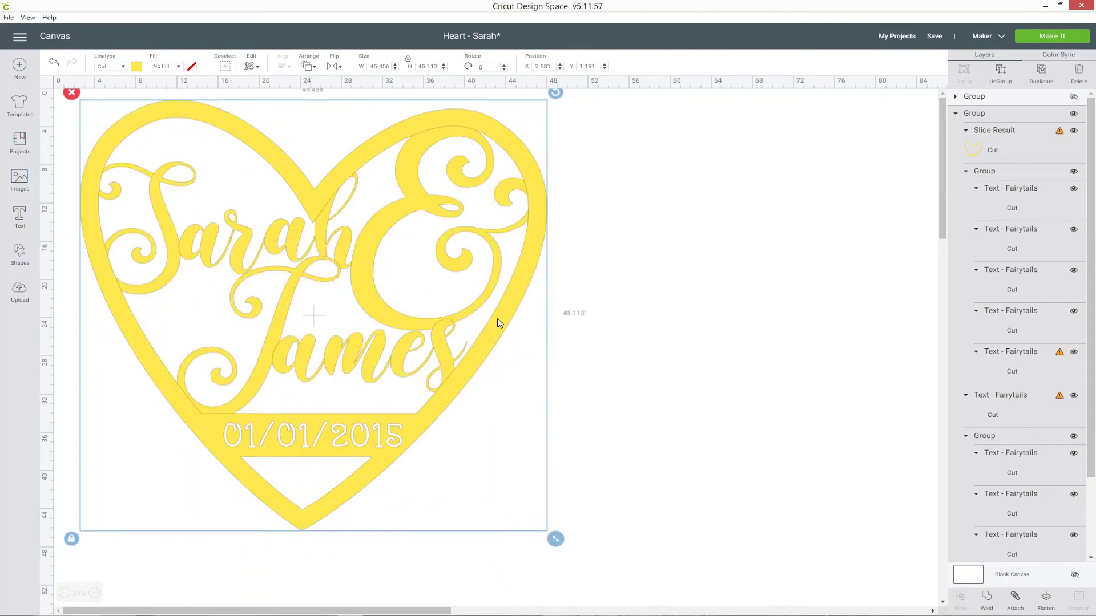
{"action": "left_click_drag", "start_coordinate": [502, 320], "coordinate": [566, 338]}
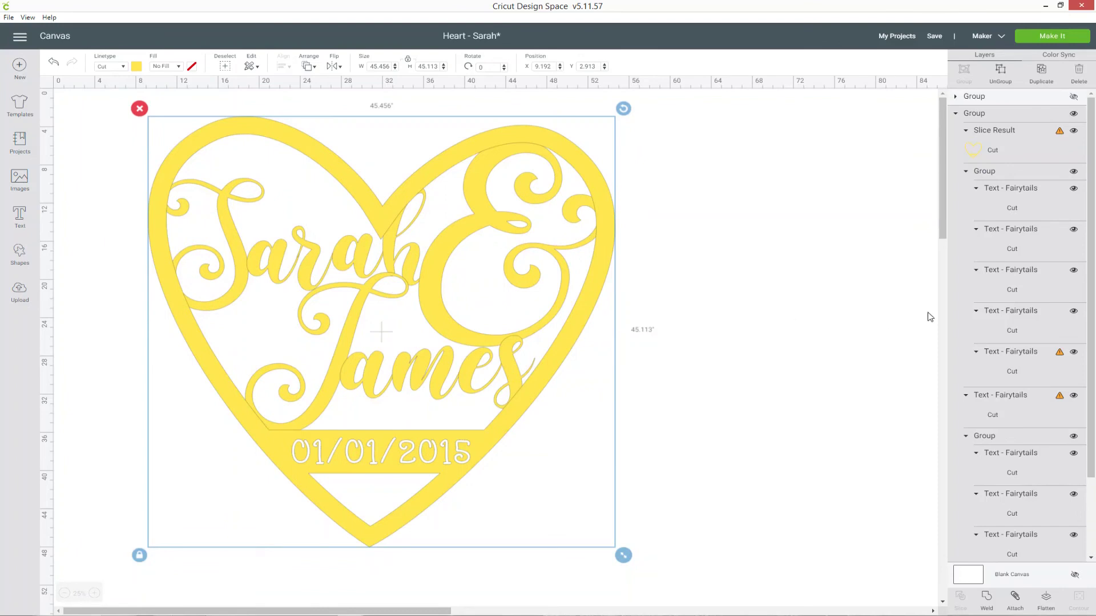
Step: Weld the enlarged heart group into a single piece and select the result
{"action": "left_click", "coordinate": [986, 607]}
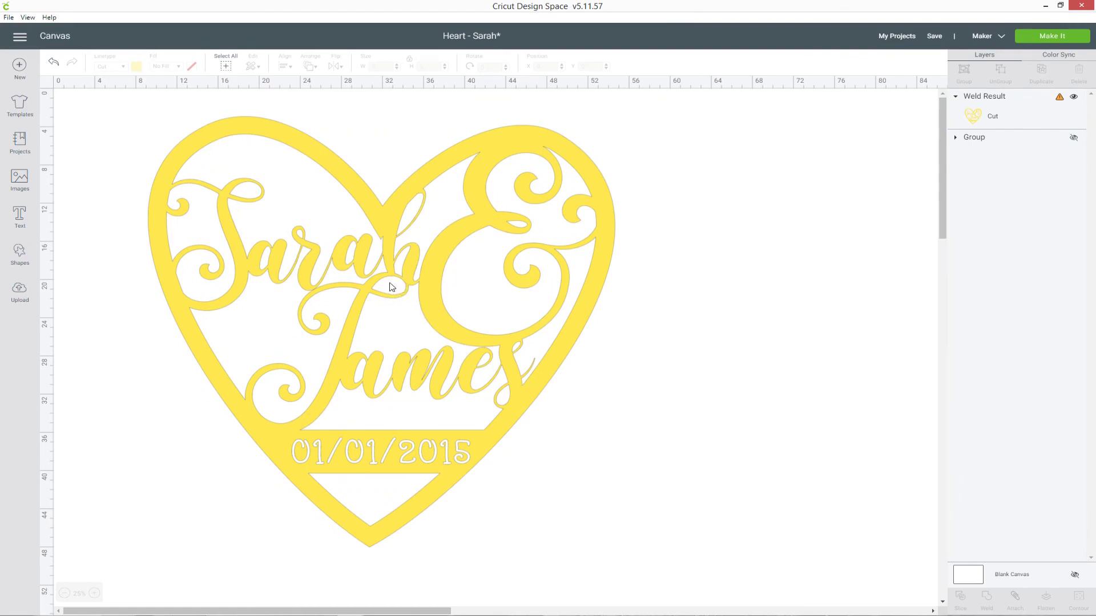
{"action": "left_click", "coordinate": [532, 411]}
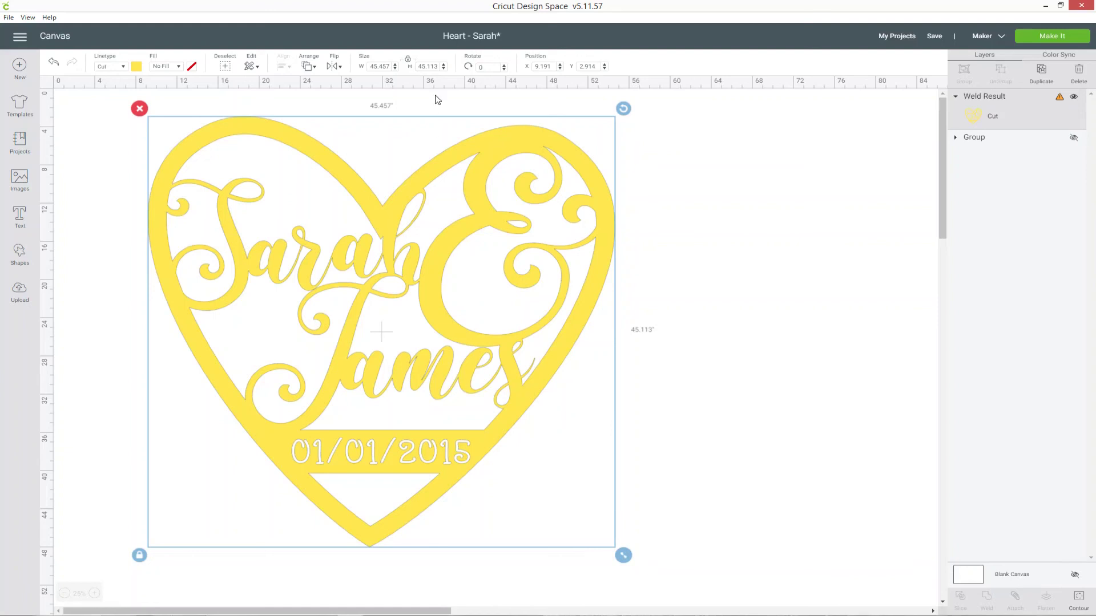
Step: Set the welded heart's width to 8 inches, keeping its proportions
{"action": "left_click", "coordinate": [380, 66]}
{"action": "type", "text": "8"}
{"action": "key", "text": "Return"}
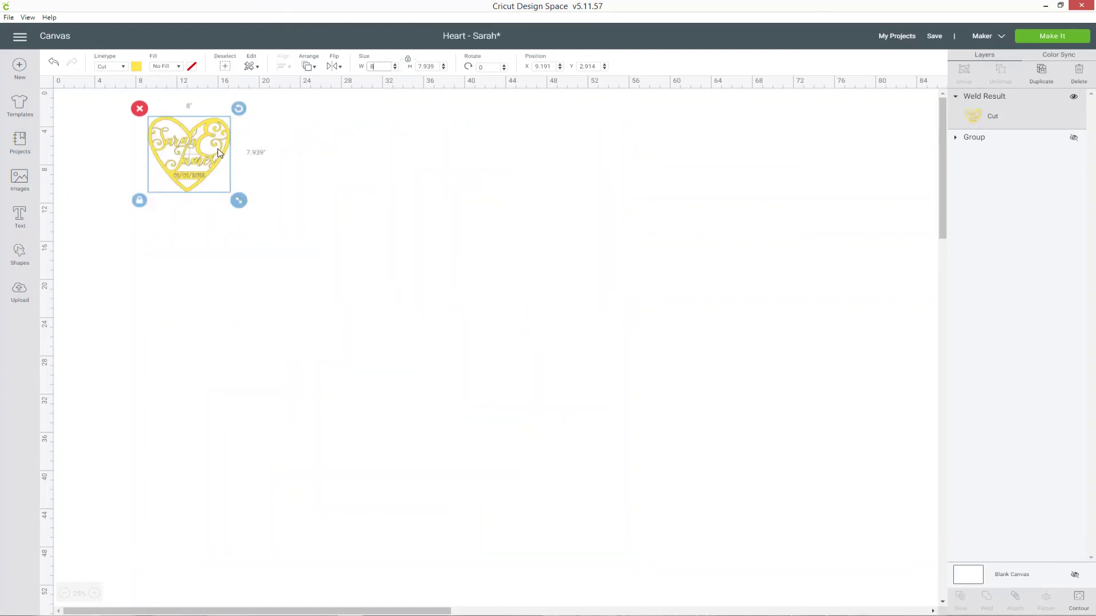
Step: Move the resized welded heart to about X 2.6, Y 1.0 on the canvas and deselect it
{"action": "left_click", "coordinate": [94, 594]}
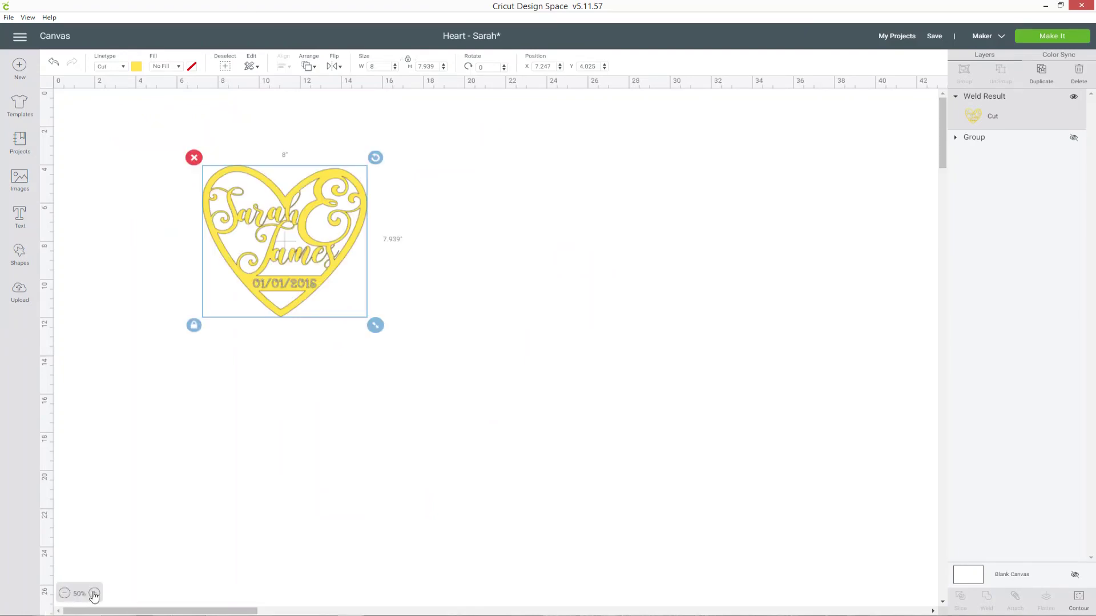
{"action": "left_click", "coordinate": [94, 594]}
{"action": "left_click", "coordinate": [94, 594]}
{"action": "scroll", "coordinate": [230, 553], "scroll_direction": "right", "scroll_amount": 3}
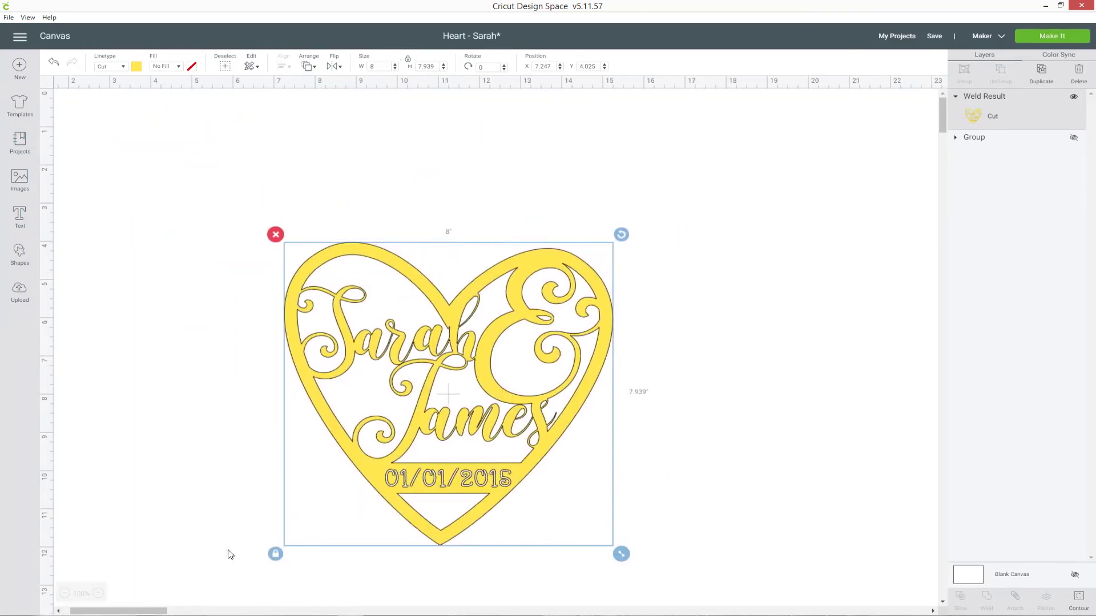
{"action": "left_click_drag", "start_coordinate": [366, 358], "coordinate": [191, 248]}
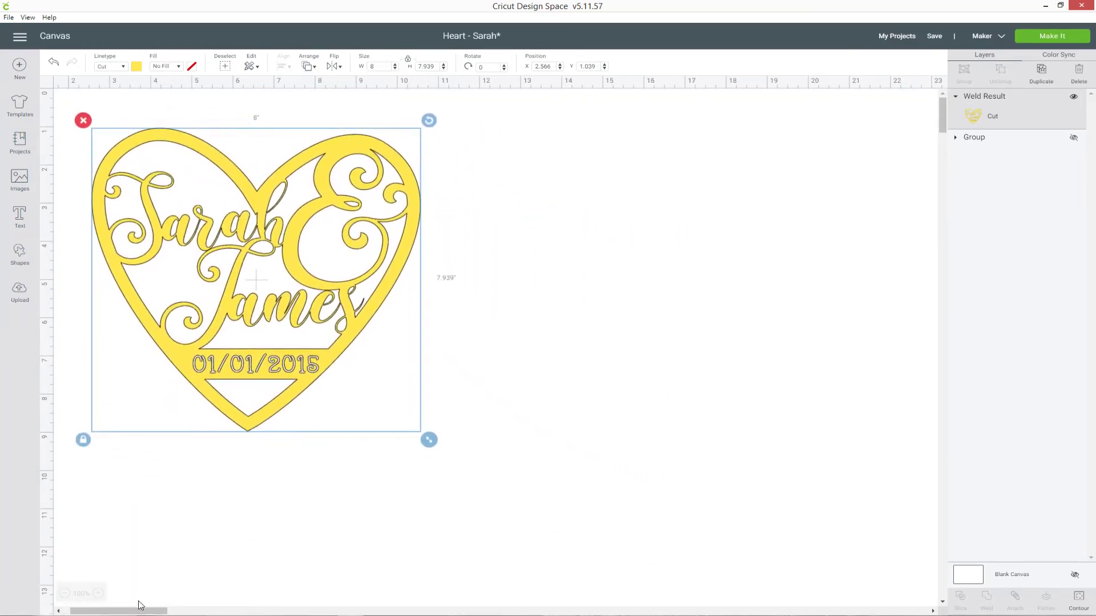
{"action": "left_click", "coordinate": [101, 594]}
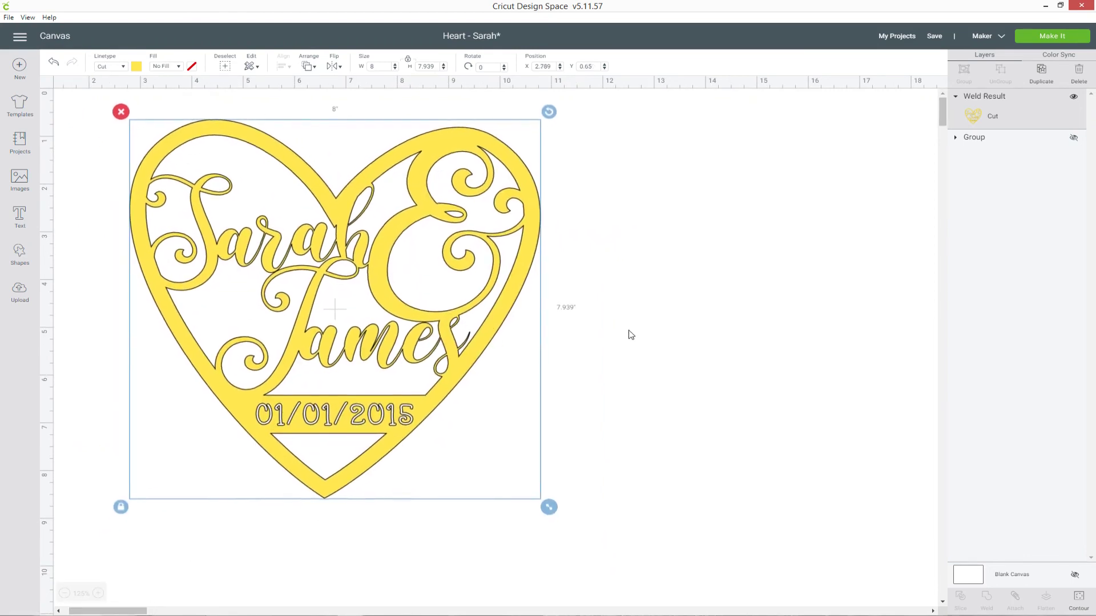
{"action": "left_click", "coordinate": [672, 326]}
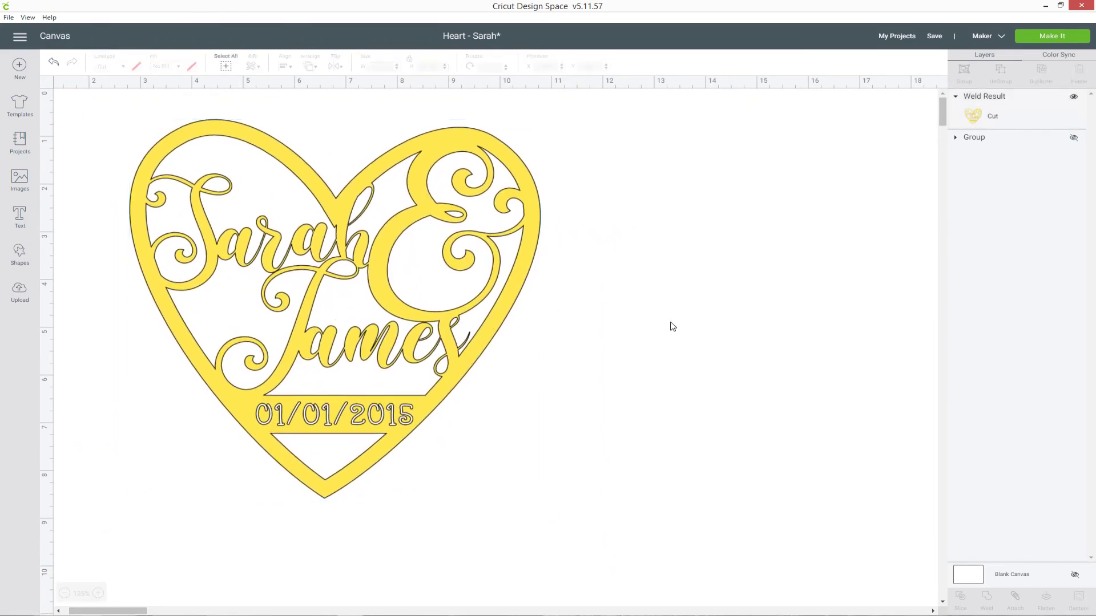